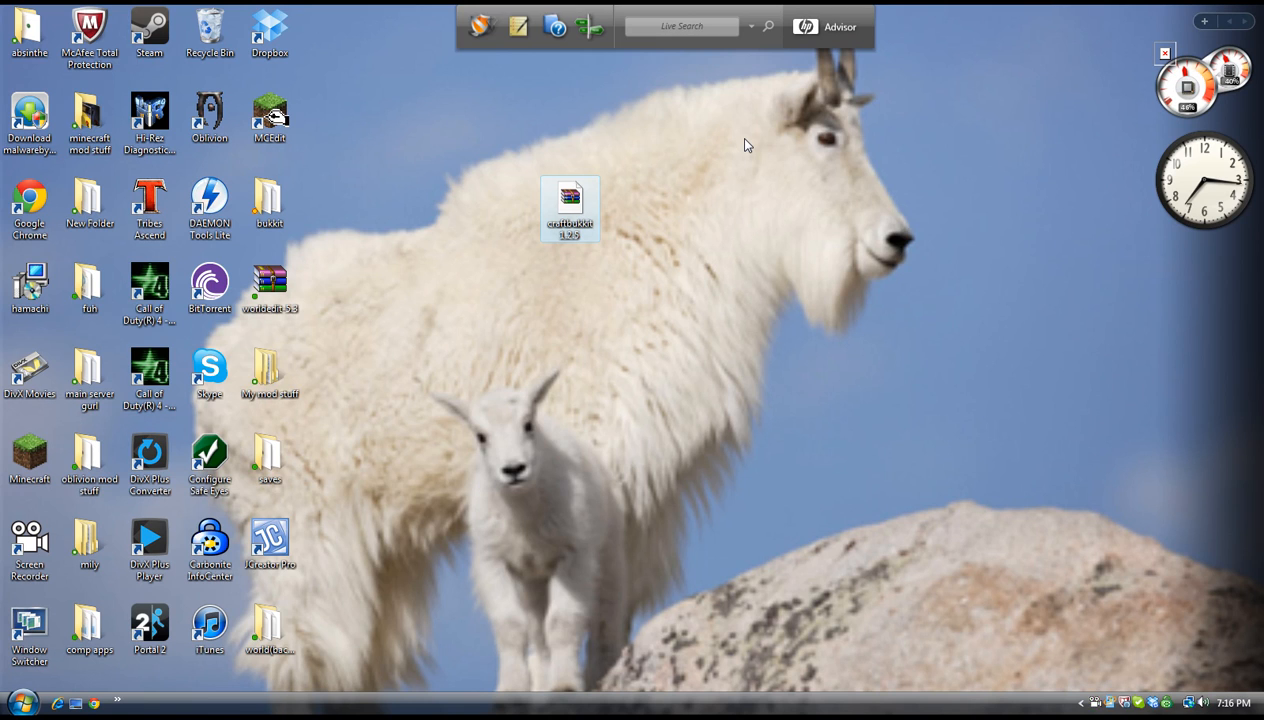
Switch to Google Chrome and search the web for "bukkit"
{"action": "left_click", "coordinate": [648, 183]}
{"action": "key", "text": "super"}
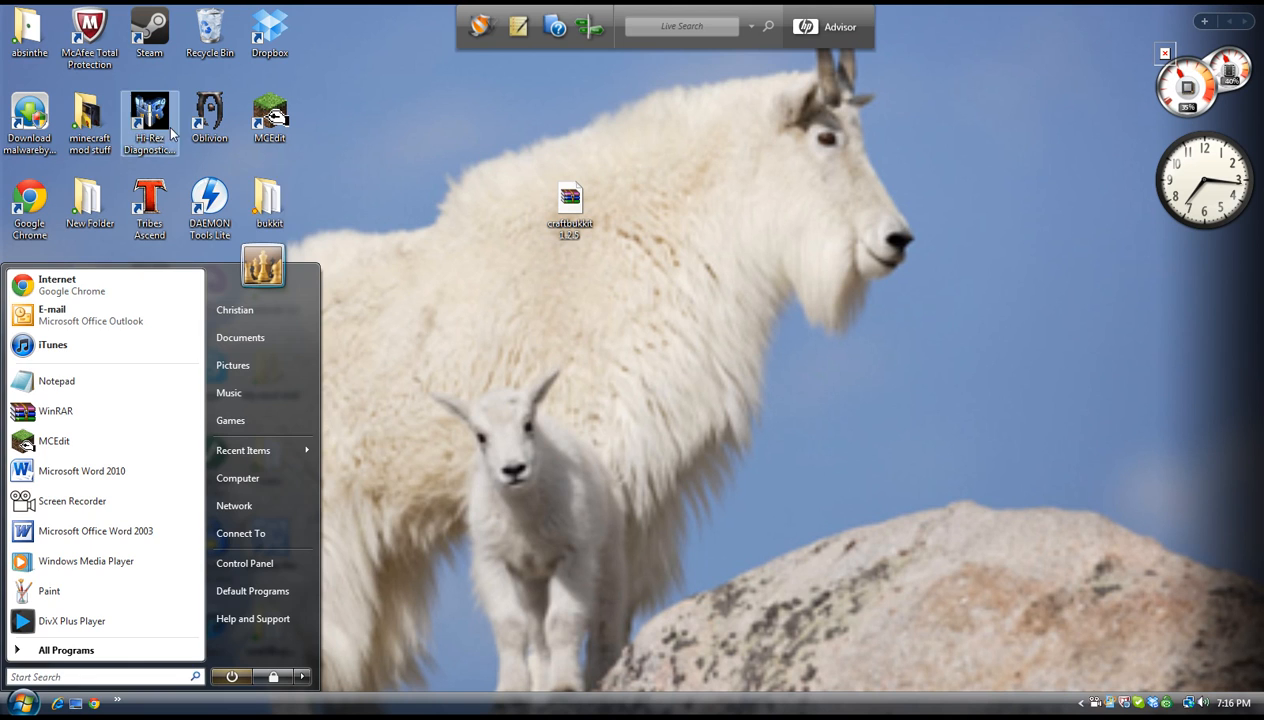
{"action": "left_click", "coordinate": [141, 278]}
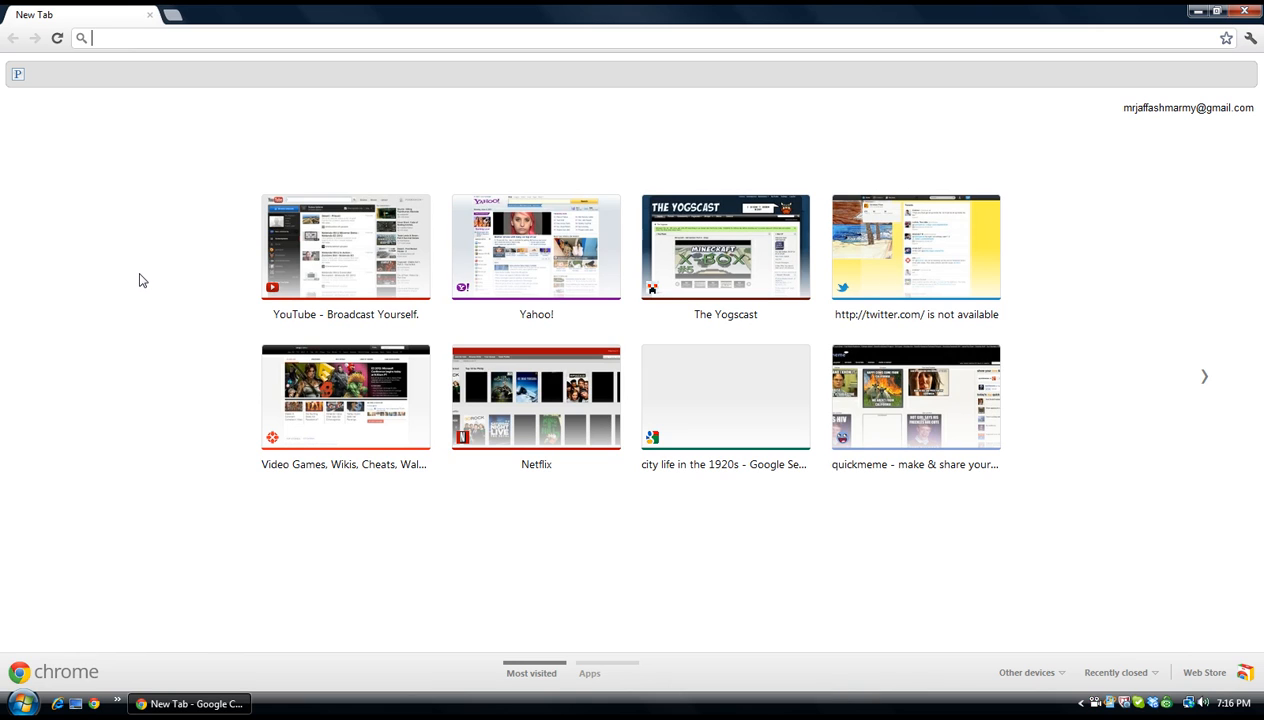
{"action": "type", "text": "bukk"}
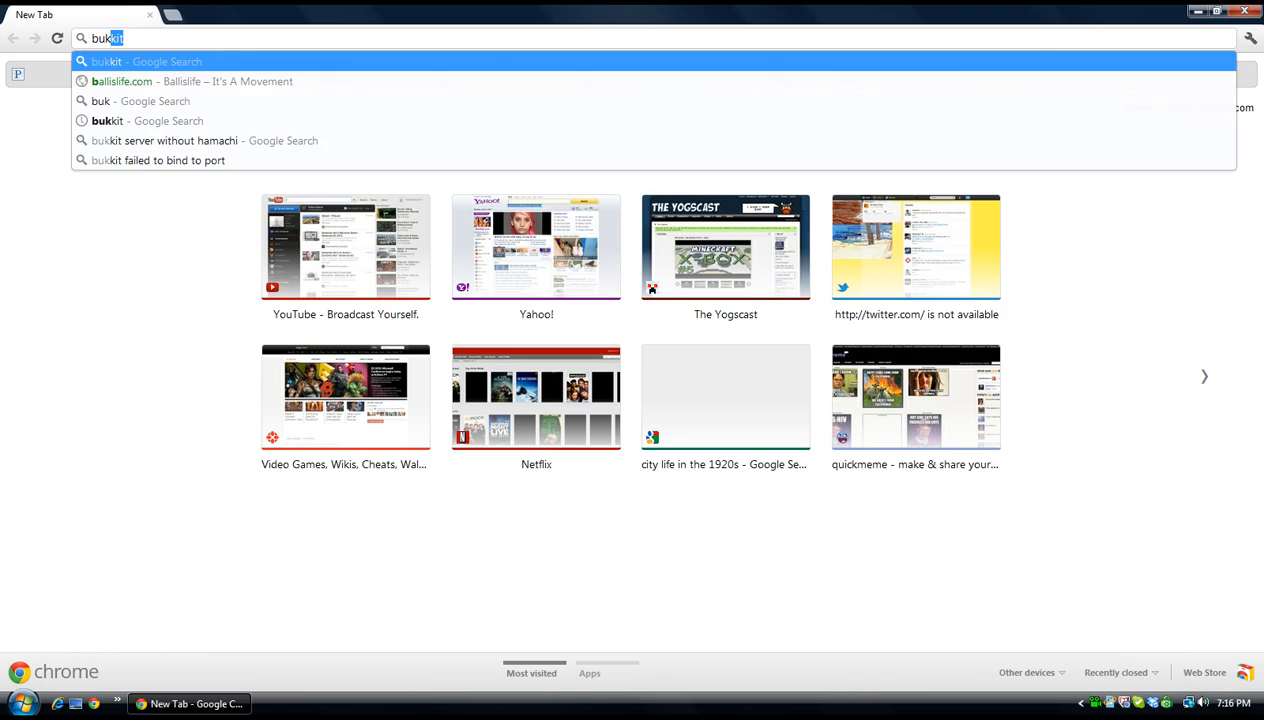
{"action": "type", "text": "it"}
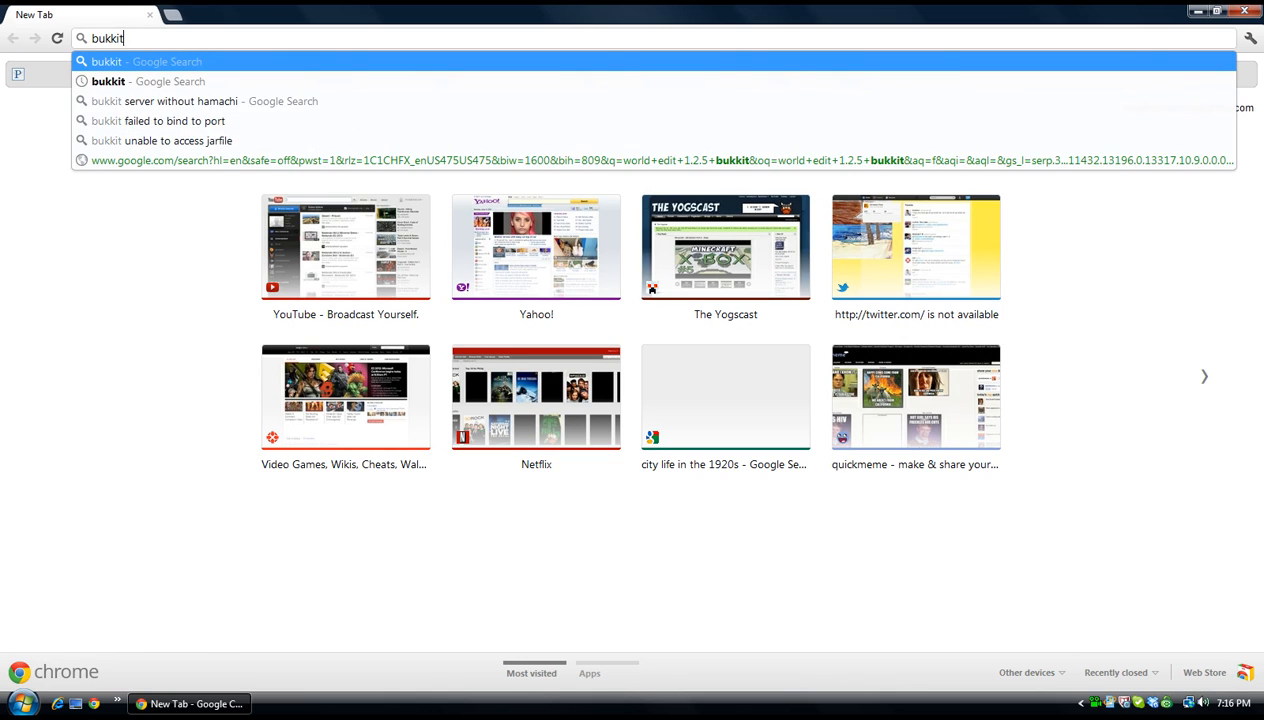
{"action": "key", "text": "Return"}
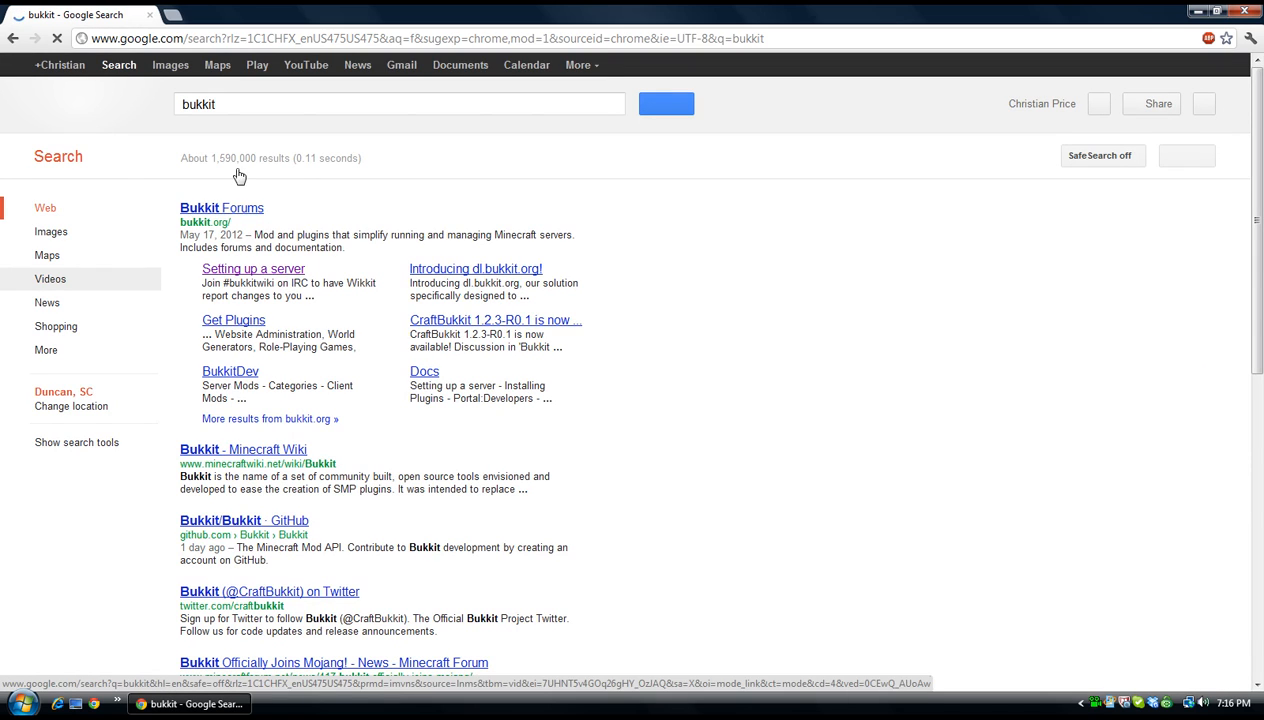
Open the "Setting up a server" page of the Bukkit wiki at its Windows instructions
{"action": "left_click", "coordinate": [275, 271]}
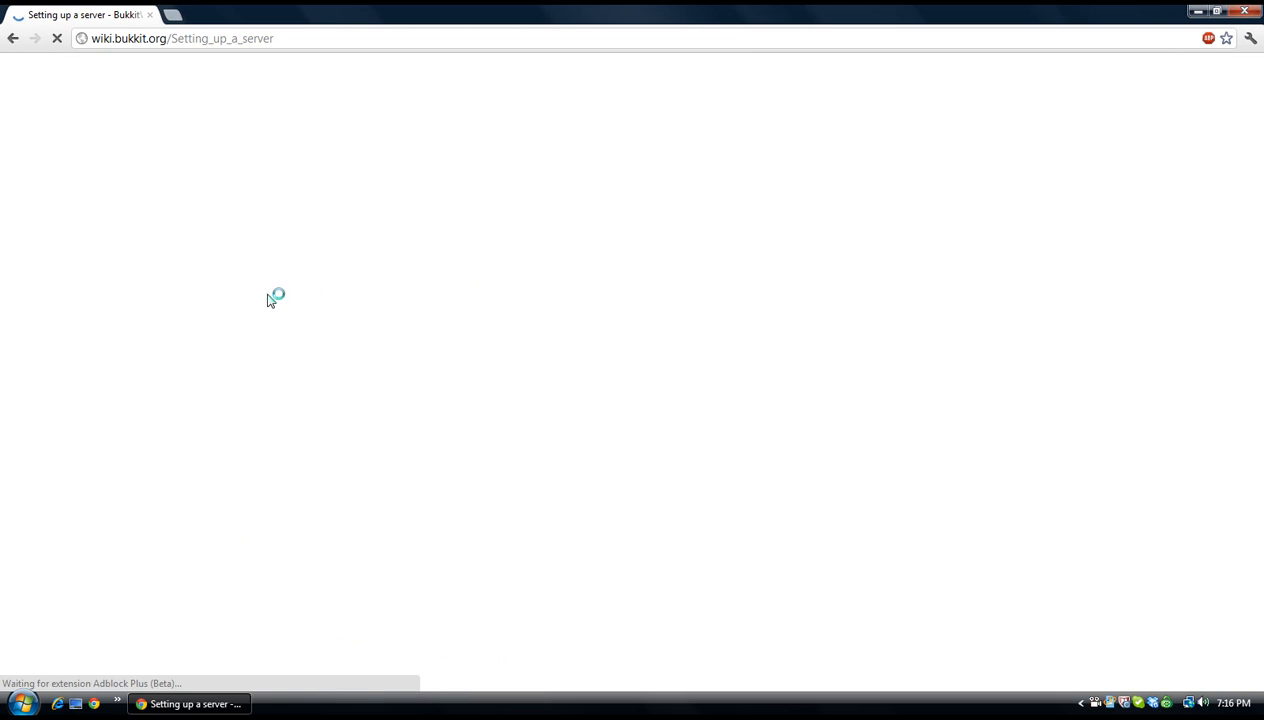
{"action": "scroll", "coordinate": [295, 287], "scroll_direction": "down", "scroll_amount": 3}
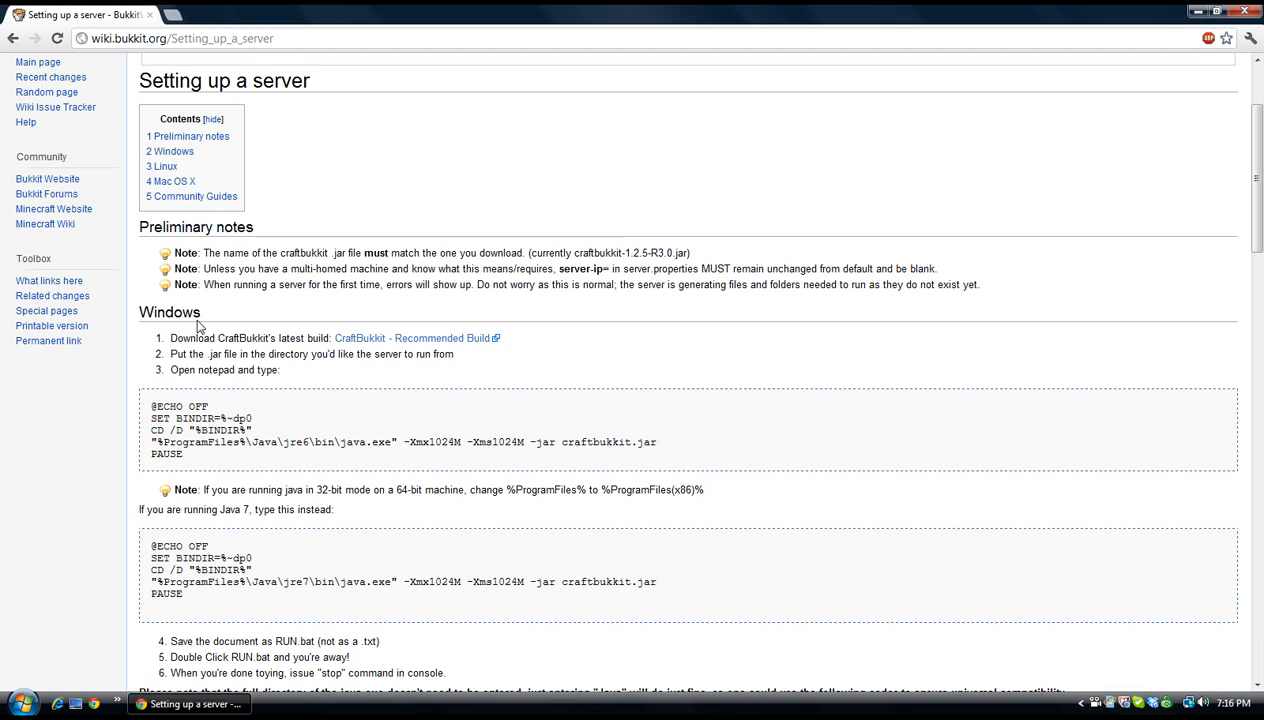
{"action": "scroll", "coordinate": [435, 348], "scroll_direction": "down", "scroll_amount": 1}
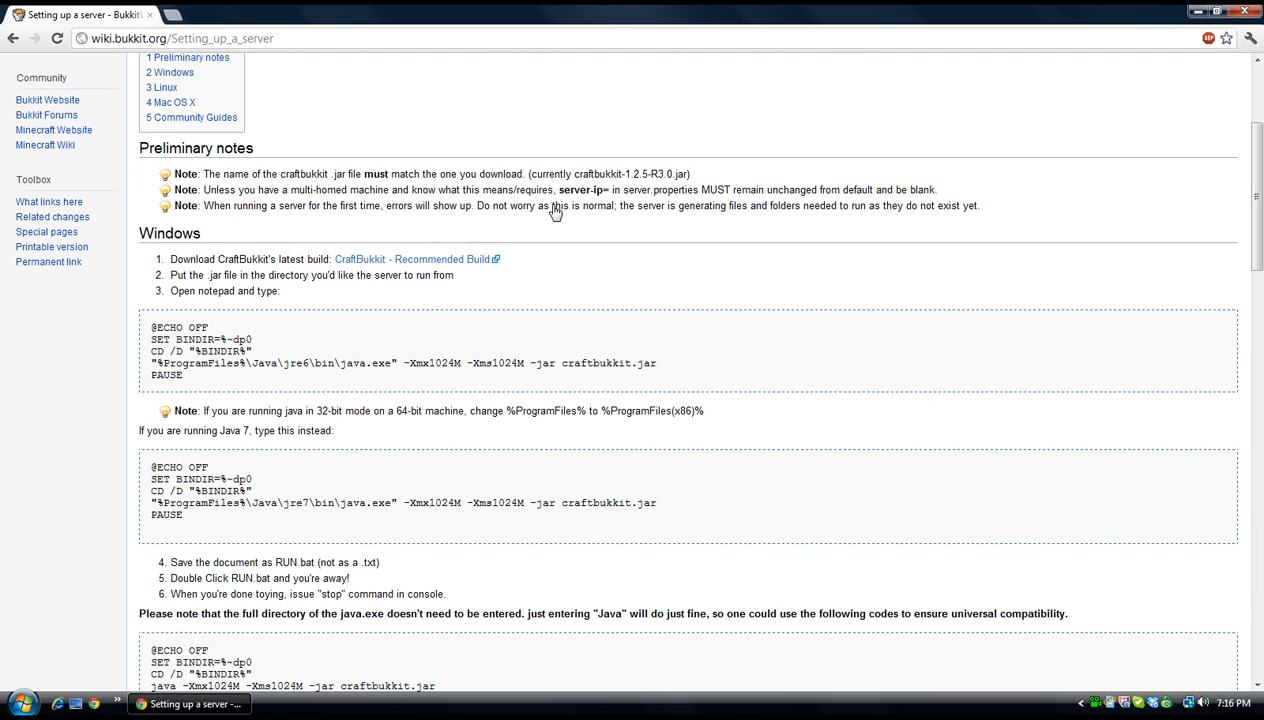
{"action": "left_click", "coordinate": [1195, 14]}
{"action": "left_click_drag", "start_coordinate": [492, 146], "coordinate": [811, 335]}
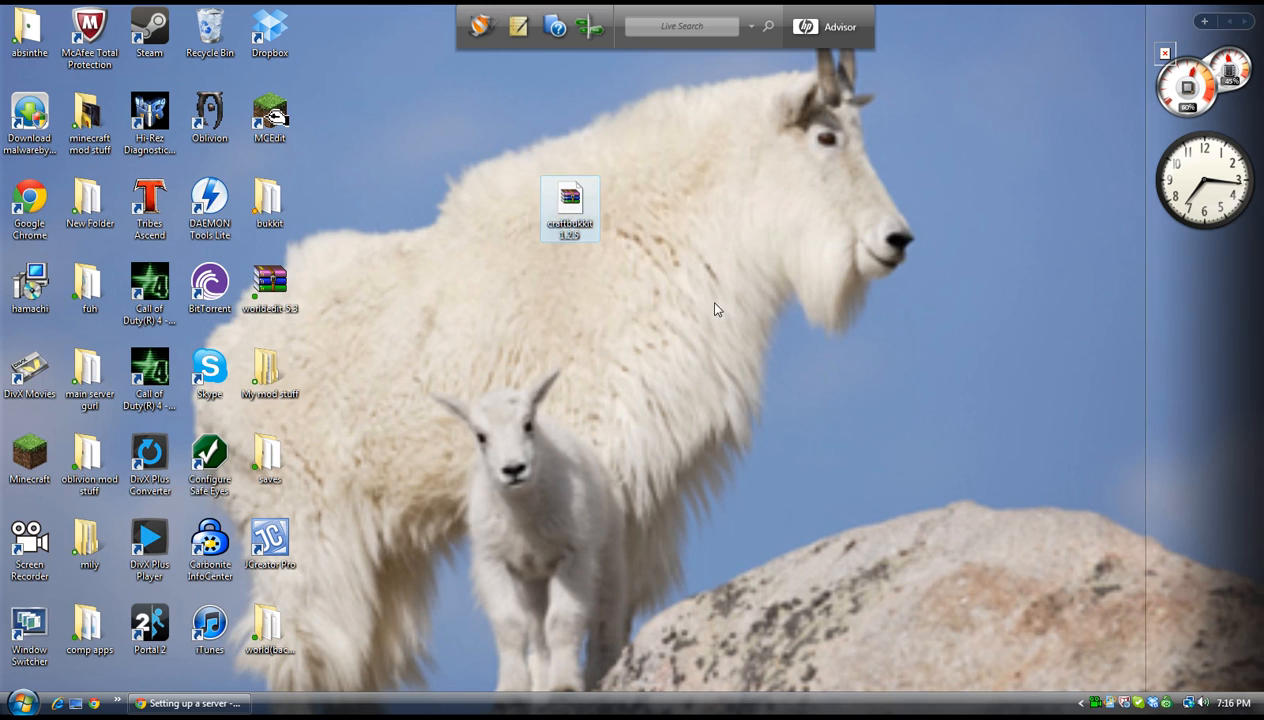
{"action": "left_click_drag", "start_coordinate": [474, 127], "coordinate": [764, 282]}
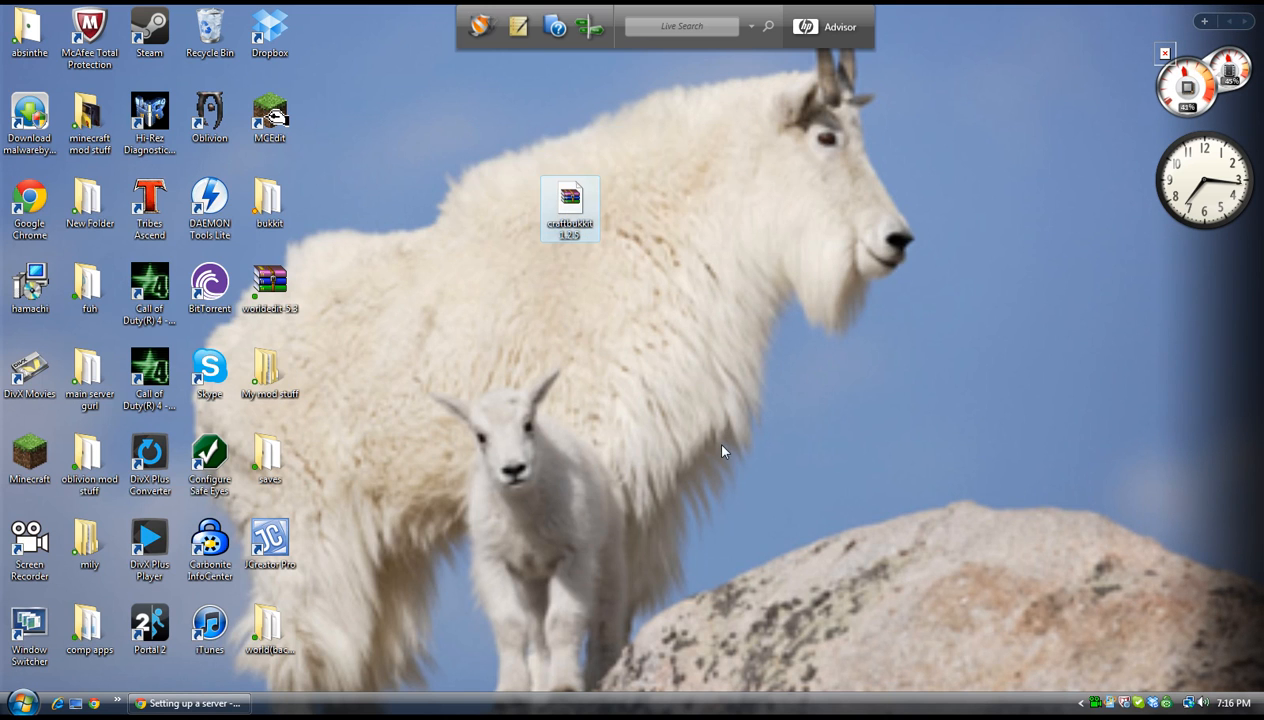
{"action": "left_click", "coordinate": [532, 537]}
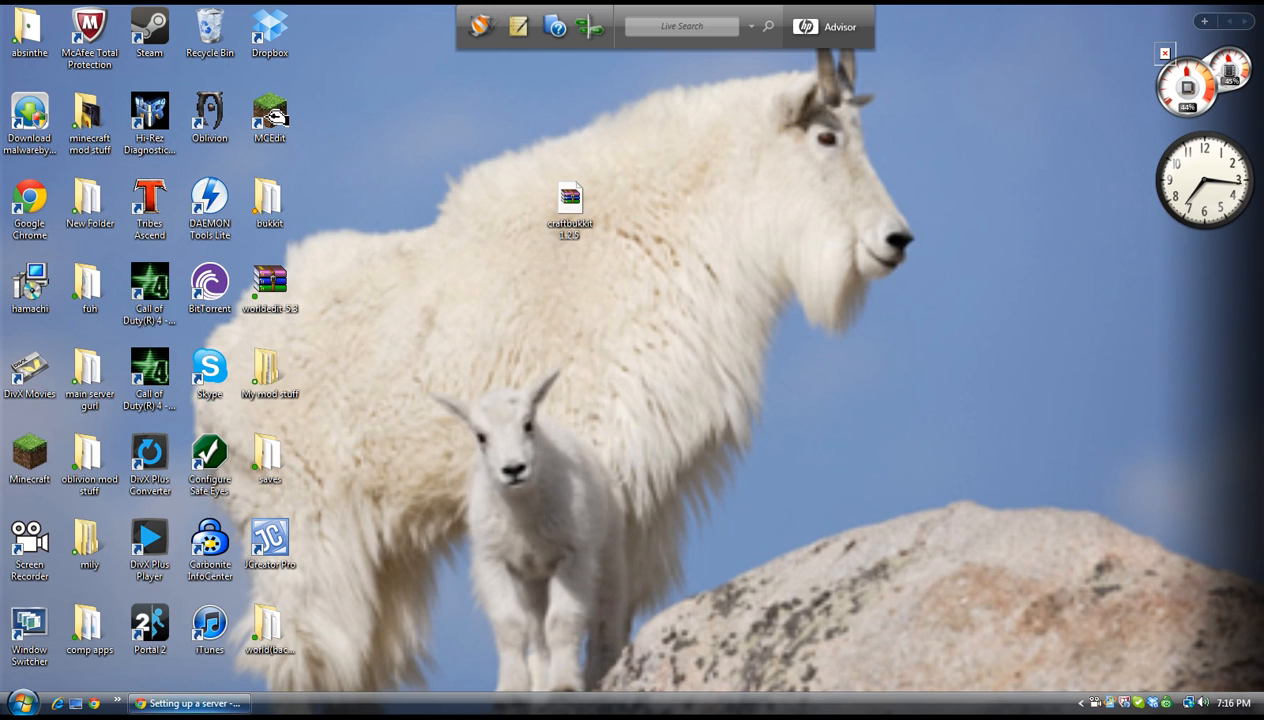
{"action": "left_click", "coordinate": [200, 703]}
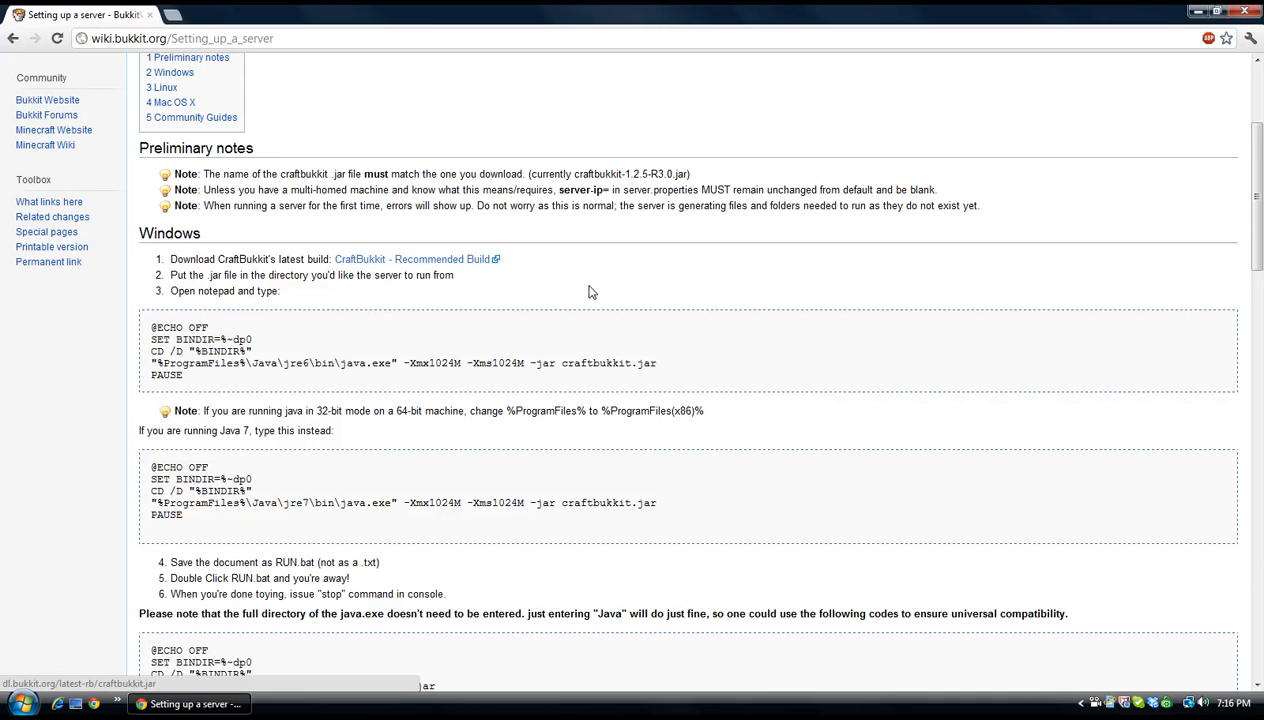
Create a new folder on the desktop, then open it briefly and close it
{"action": "left_click", "coordinate": [1197, 11]}
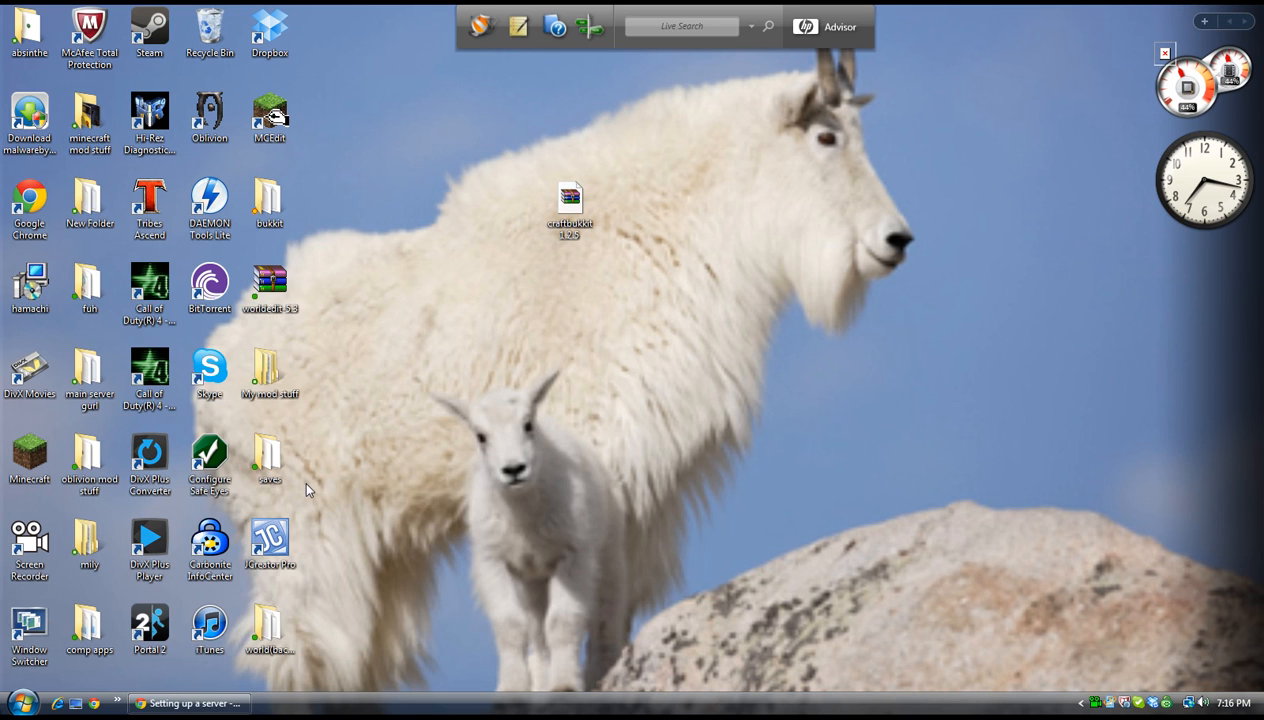
{"action": "right_click", "coordinate": [380, 388]}
{"action": "mouse_move", "coordinate": [448, 562]}
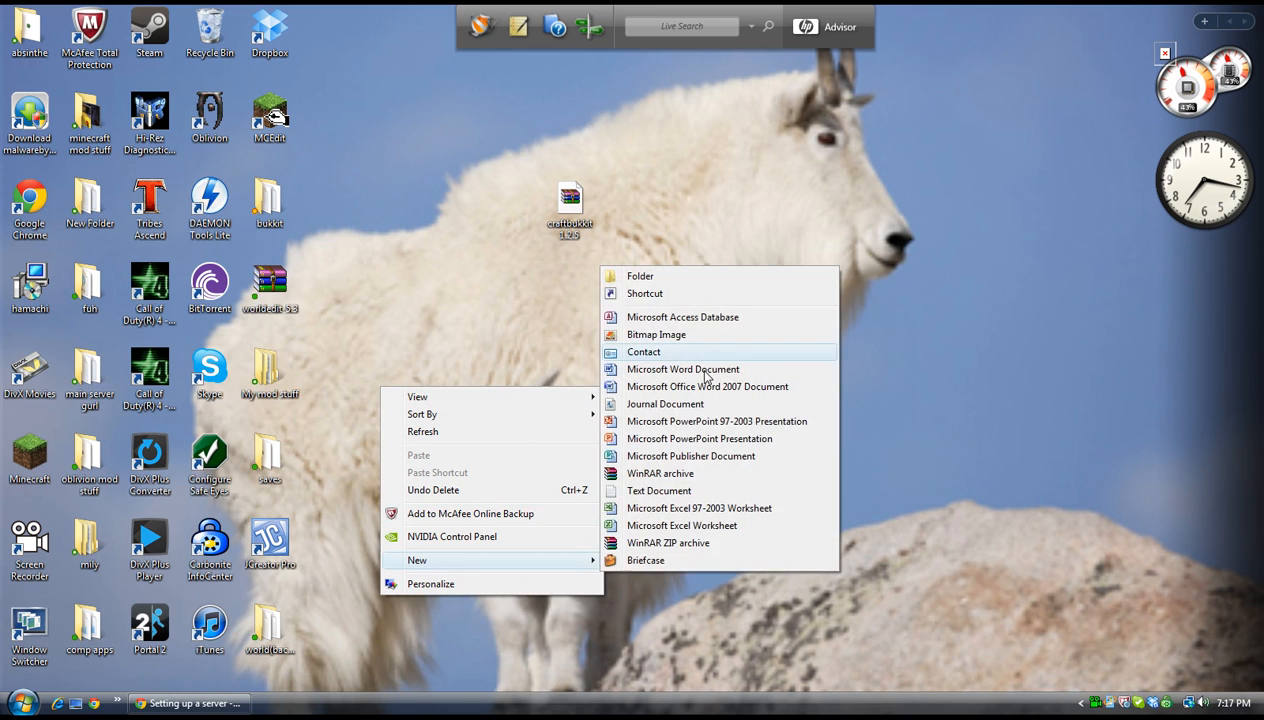
{"action": "left_click", "coordinate": [684, 279]}
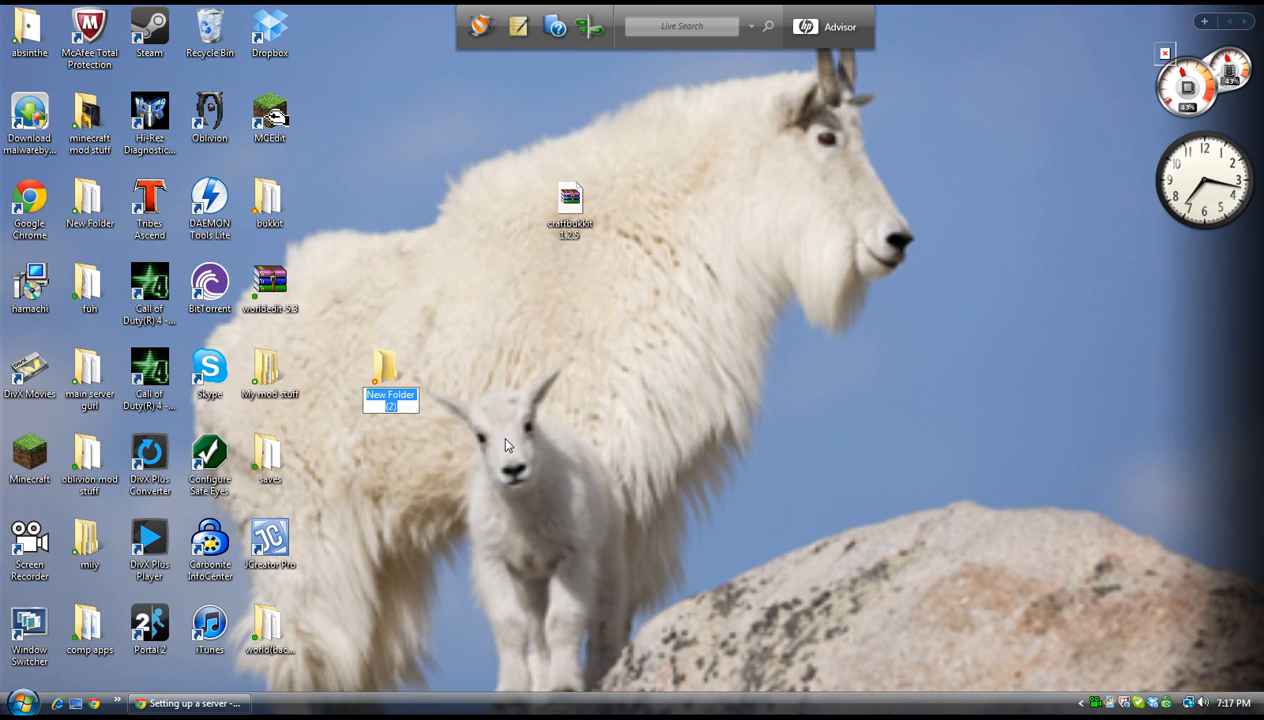
{"action": "key", "text": "Return"}
{"action": "double_click", "coordinate": [405, 407]}
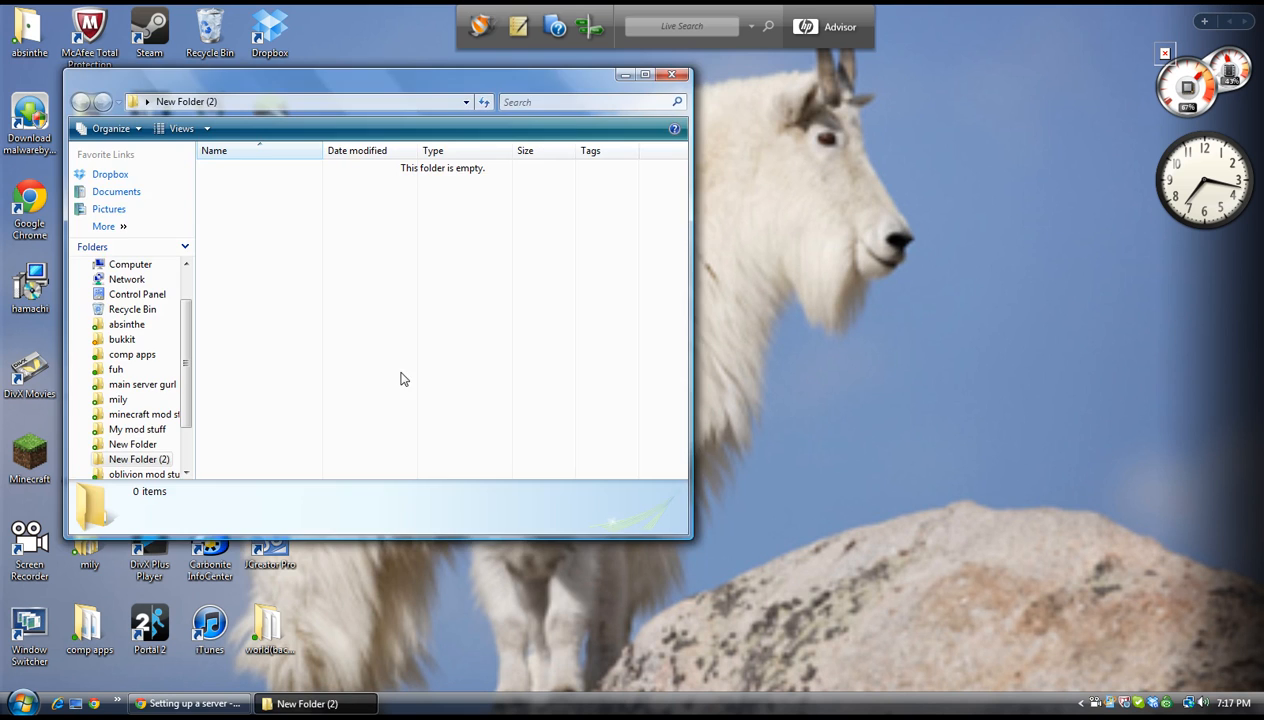
{"action": "left_click", "coordinate": [668, 78]}
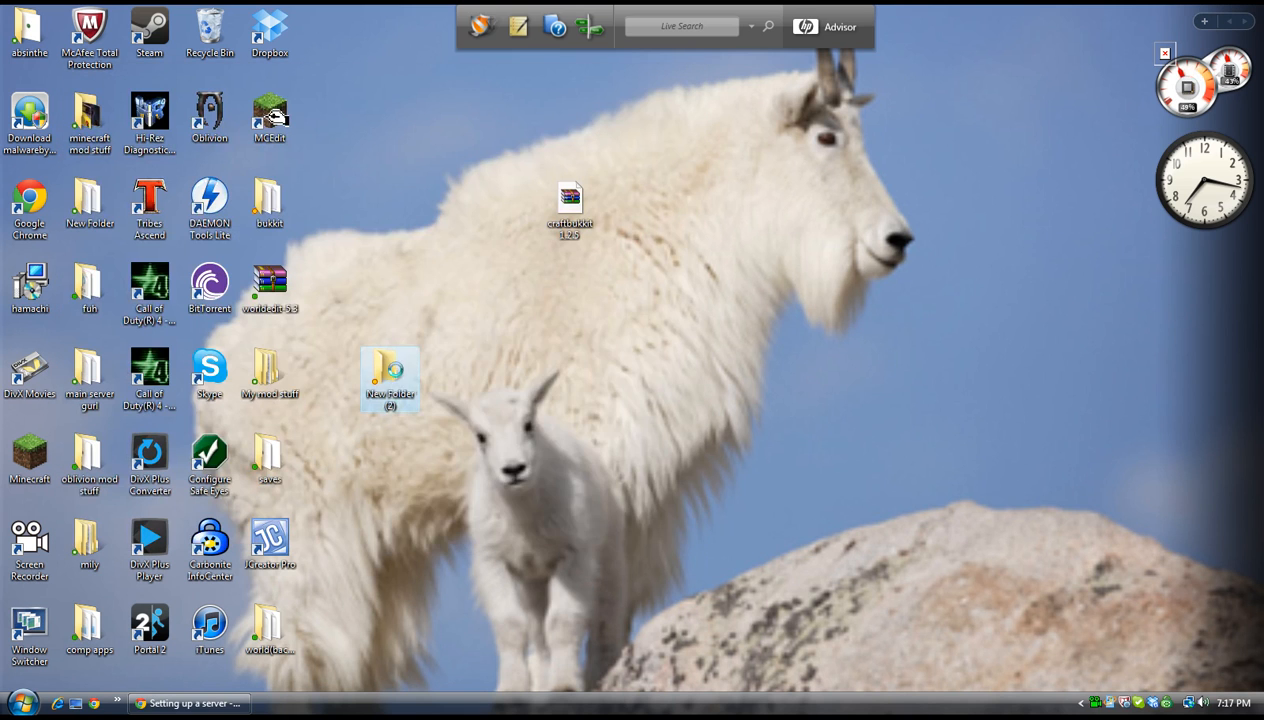
Rename the new desktop folder as "bukkit server"
{"action": "right_click", "coordinate": [392, 370]}
{"action": "left_click", "coordinate": [488, 653]}
{"action": "type", "text": "b"}
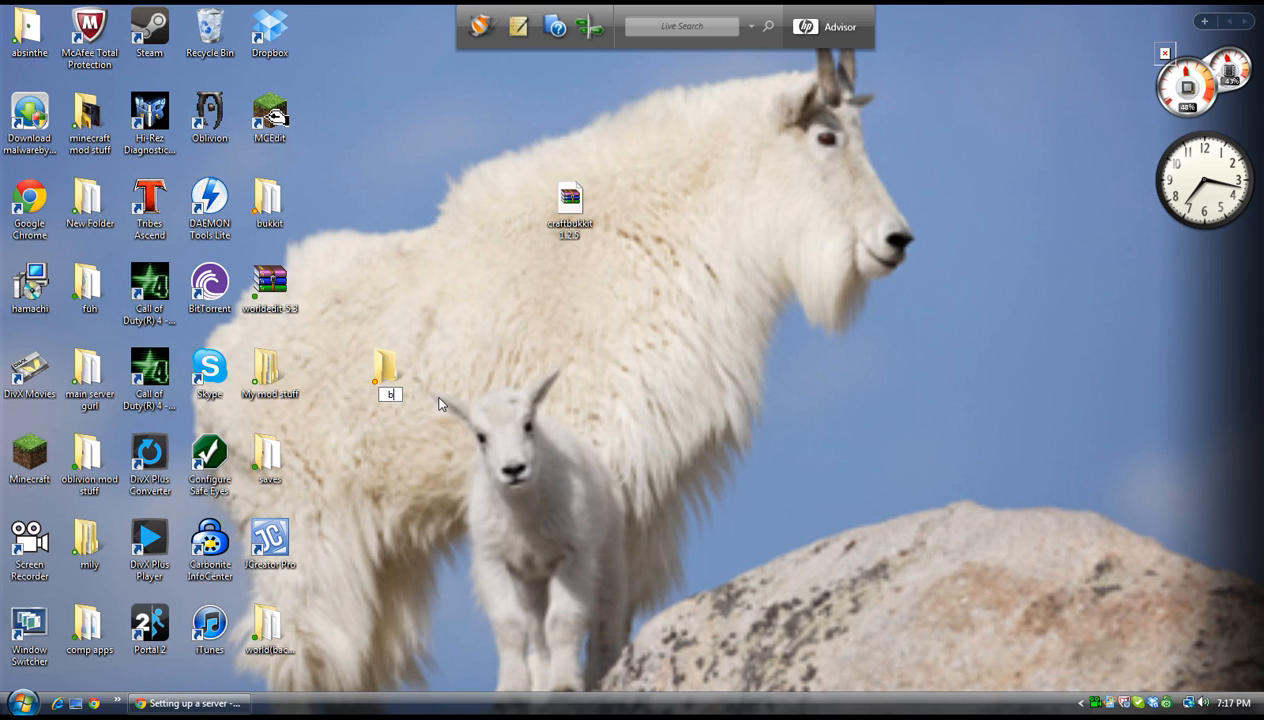
{"action": "type", "text": "ukkit server"}
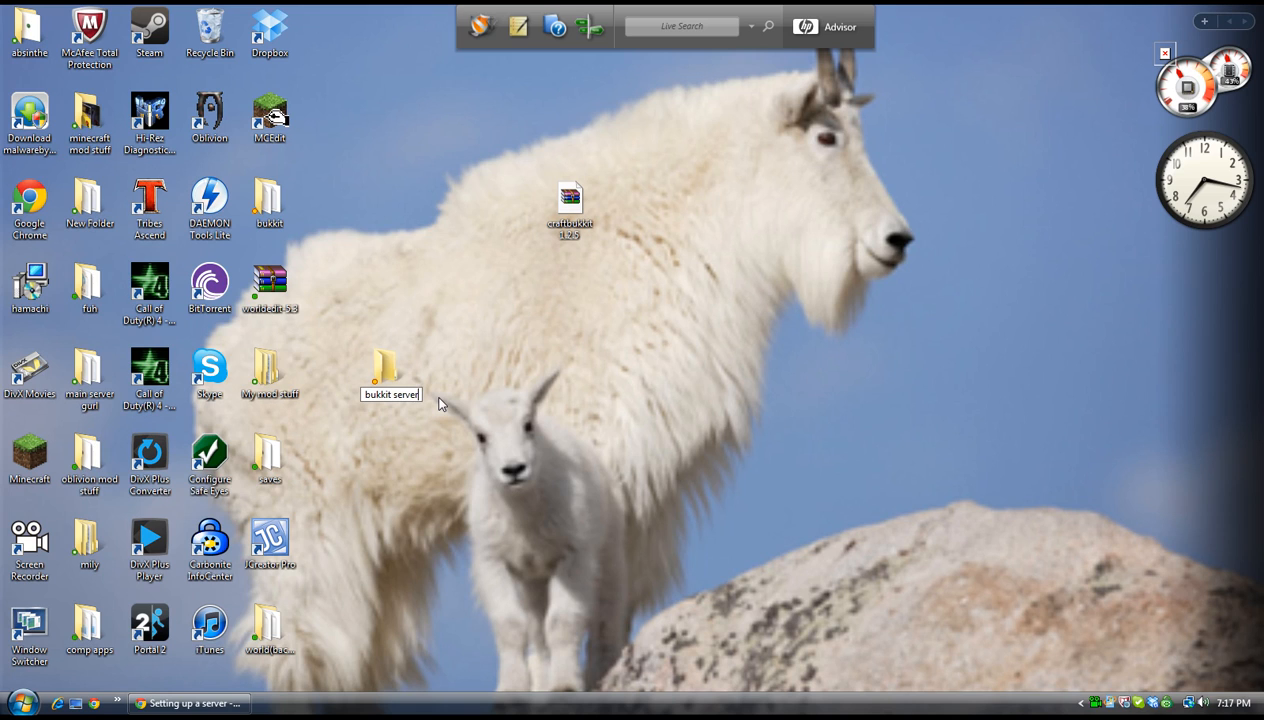
{"action": "key", "text": "Return"}
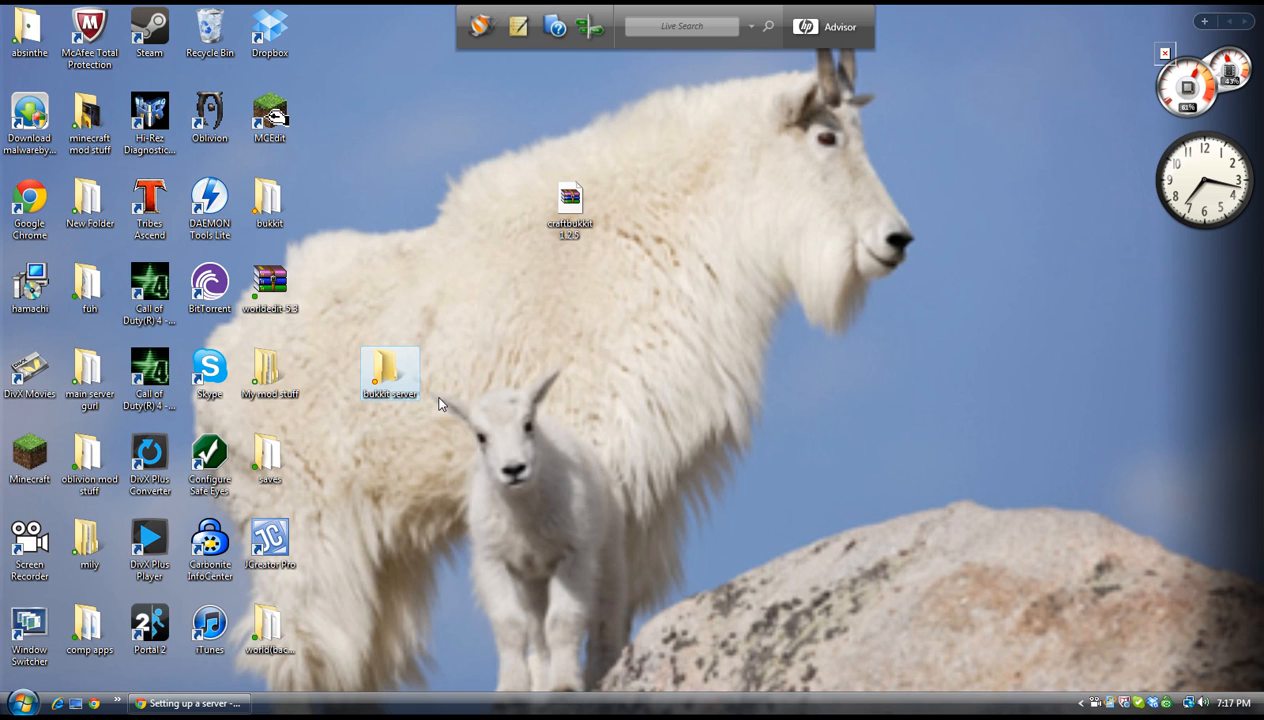
Move the craftbukkit 1.2.5 file from the desktop into the bukkit server folder and open the folder
{"action": "left_click_drag", "start_coordinate": [405, 375], "coordinate": [470, 376]}
{"action": "left_click_drag", "start_coordinate": [570, 205], "coordinate": [455, 380]}
{"action": "double_click", "coordinate": [449, 376]}
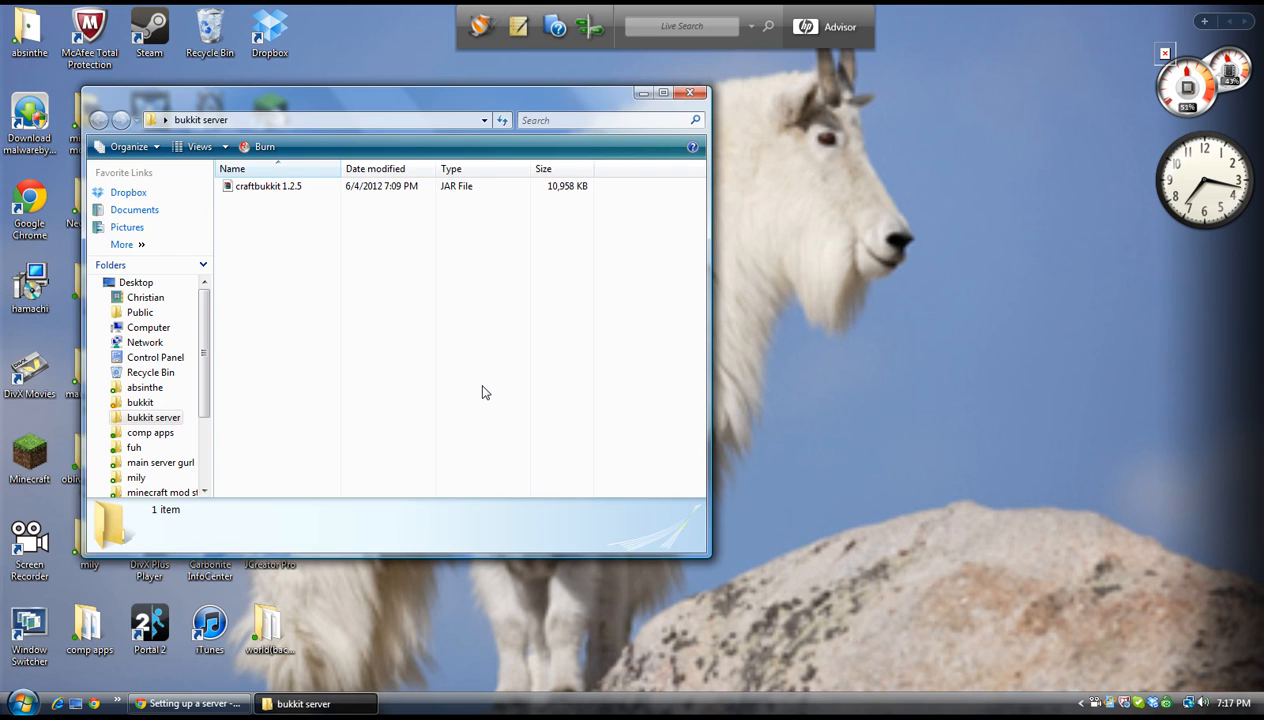
Create a new text document beside the craftbukkit 1.2.5 file and open it in Notepad
{"action": "right_click", "coordinate": [421, 261]}
{"action": "mouse_move", "coordinate": [503, 466]}
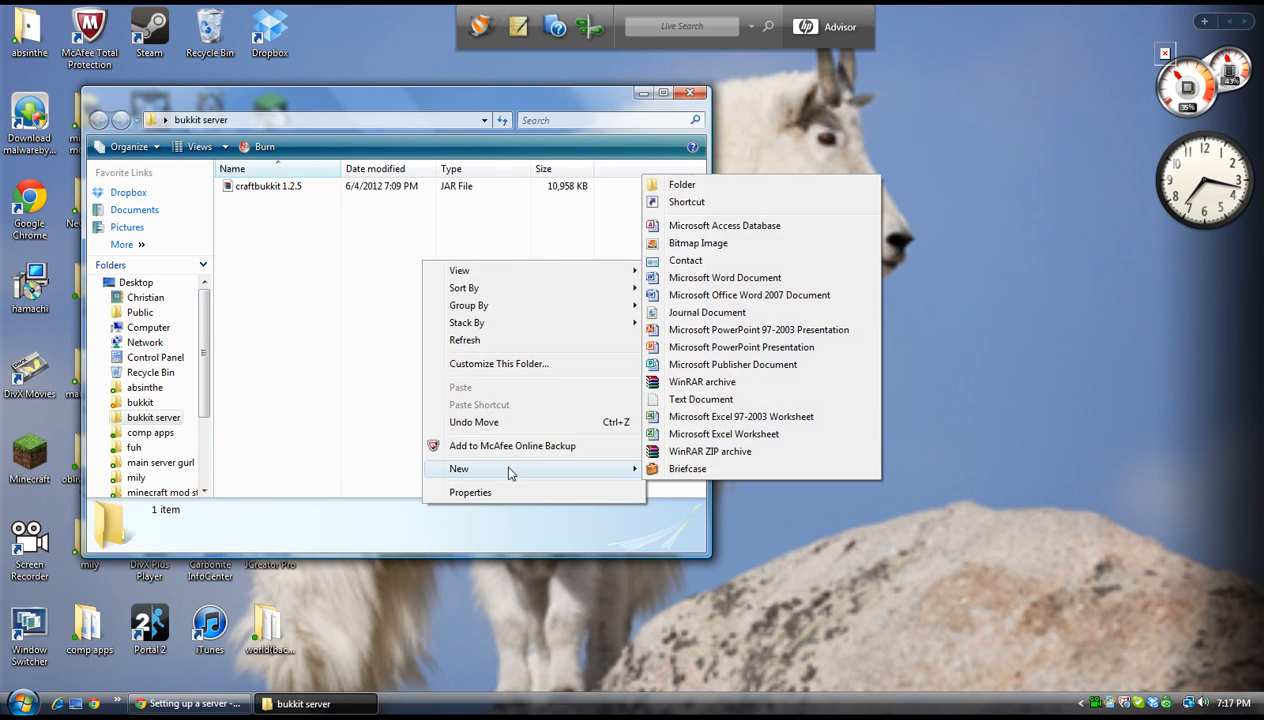
{"action": "left_click", "coordinate": [733, 400]}
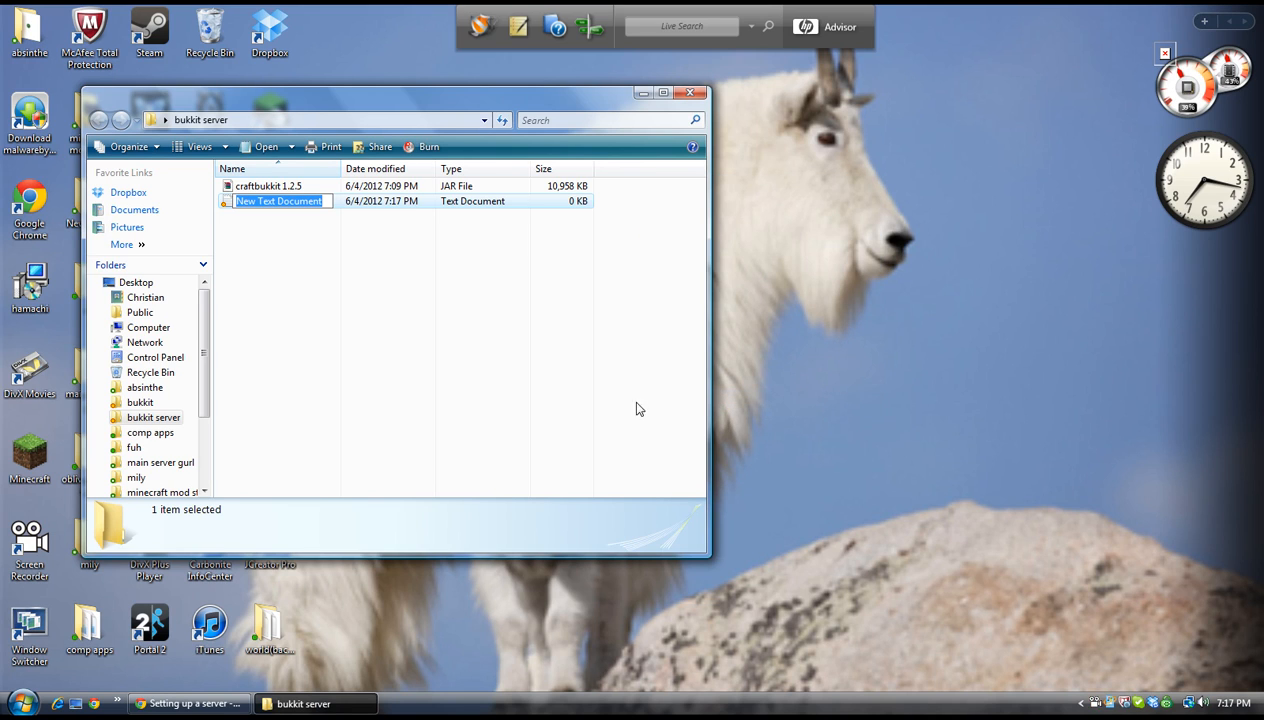
{"action": "left_click", "coordinate": [376, 318]}
{"action": "double_click", "coordinate": [393, 201]}
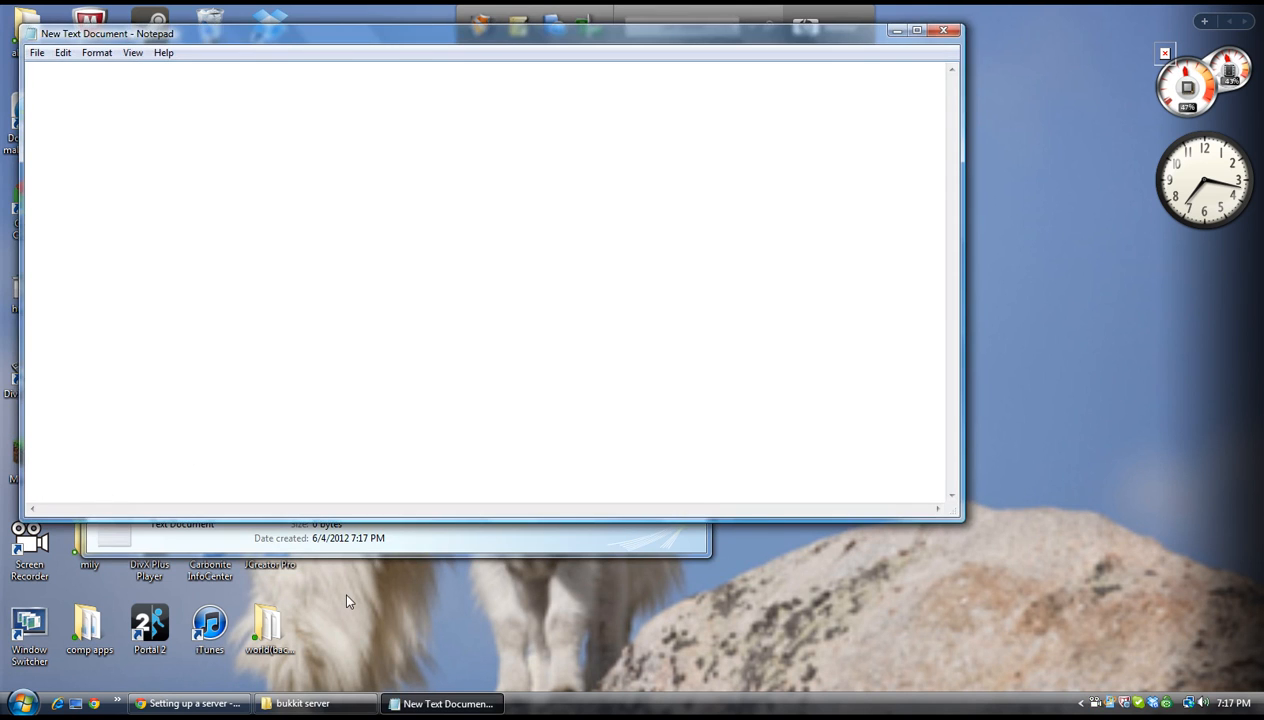
{"action": "left_click", "coordinate": [305, 703]}
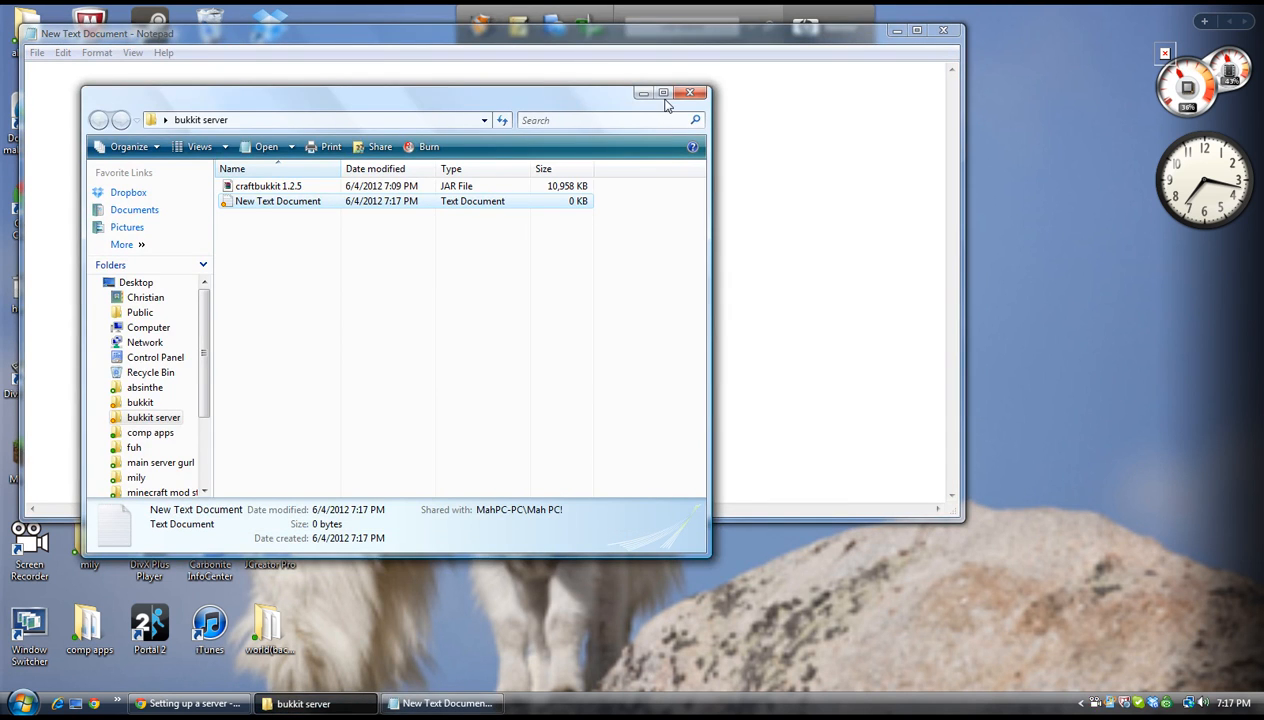
{"action": "left_click", "coordinate": [643, 94]}
{"action": "left_click", "coordinate": [205, 703]}
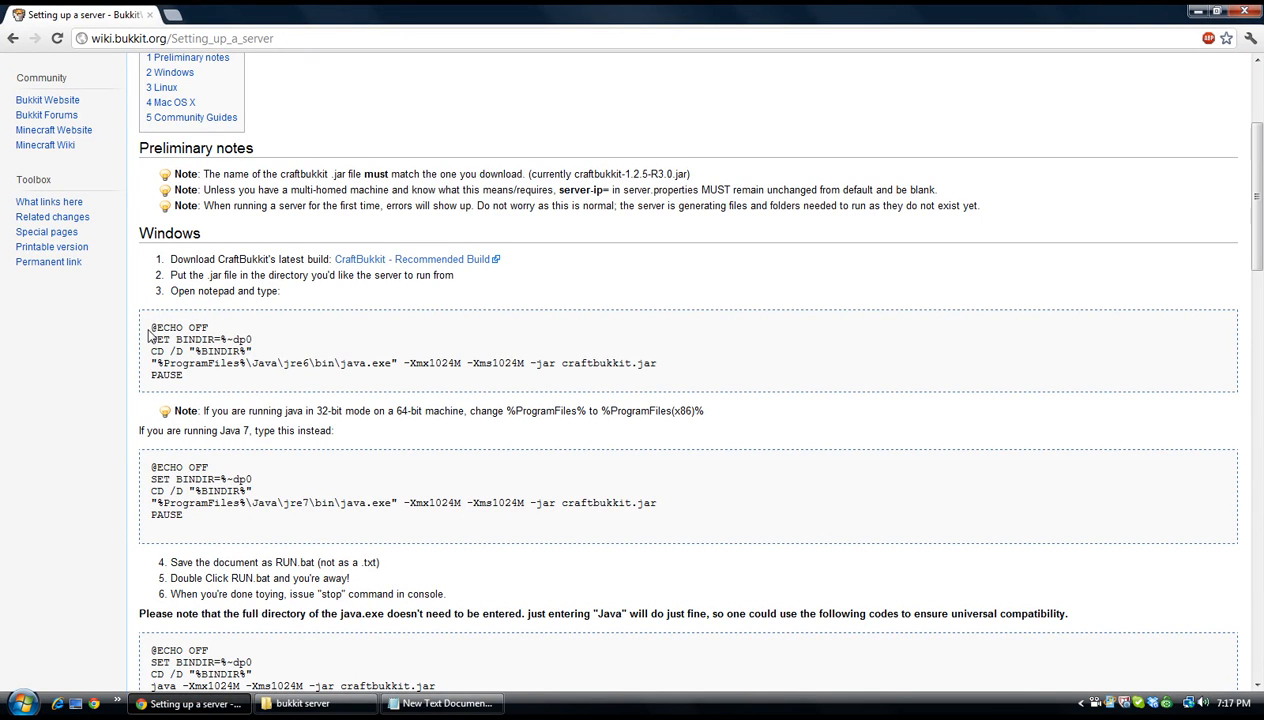
{"action": "scroll", "coordinate": [150, 335], "scroll_direction": "down", "scroll_amount": 3}
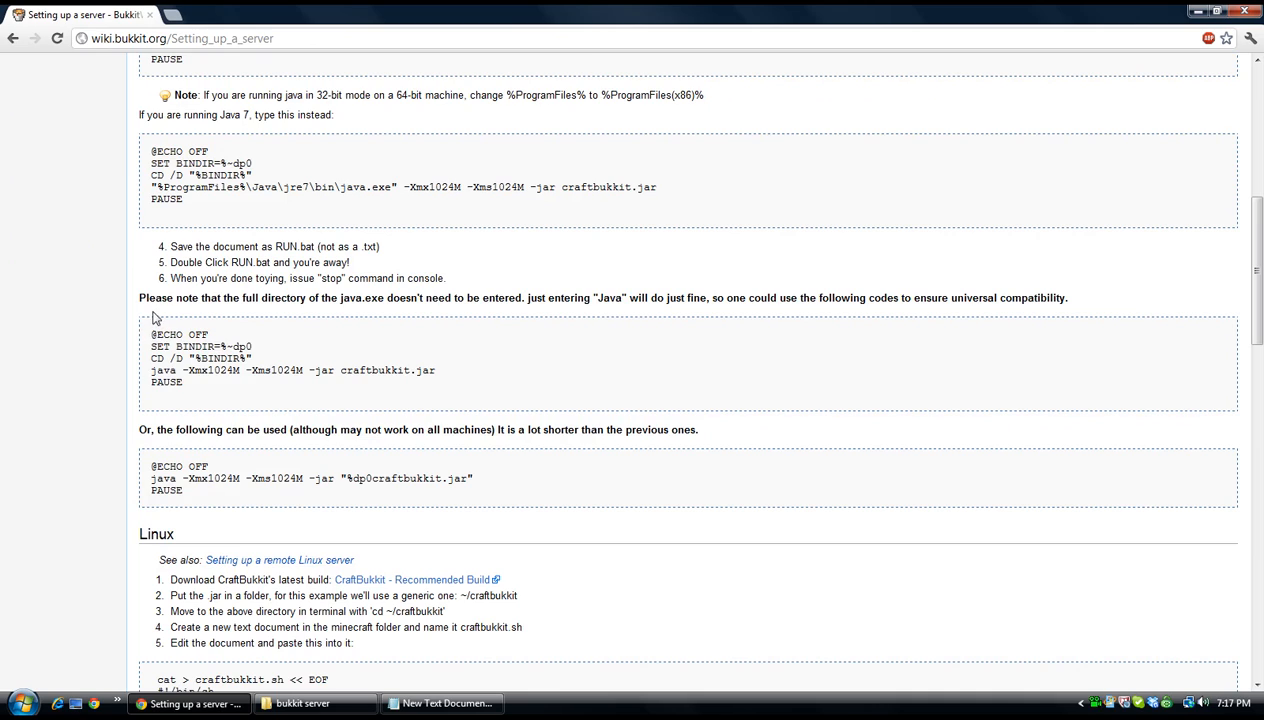
{"action": "scroll", "coordinate": [155, 318], "scroll_direction": "up", "scroll_amount": 3}
{"action": "left_click_drag", "start_coordinate": [152, 330], "coordinate": [290, 370]}
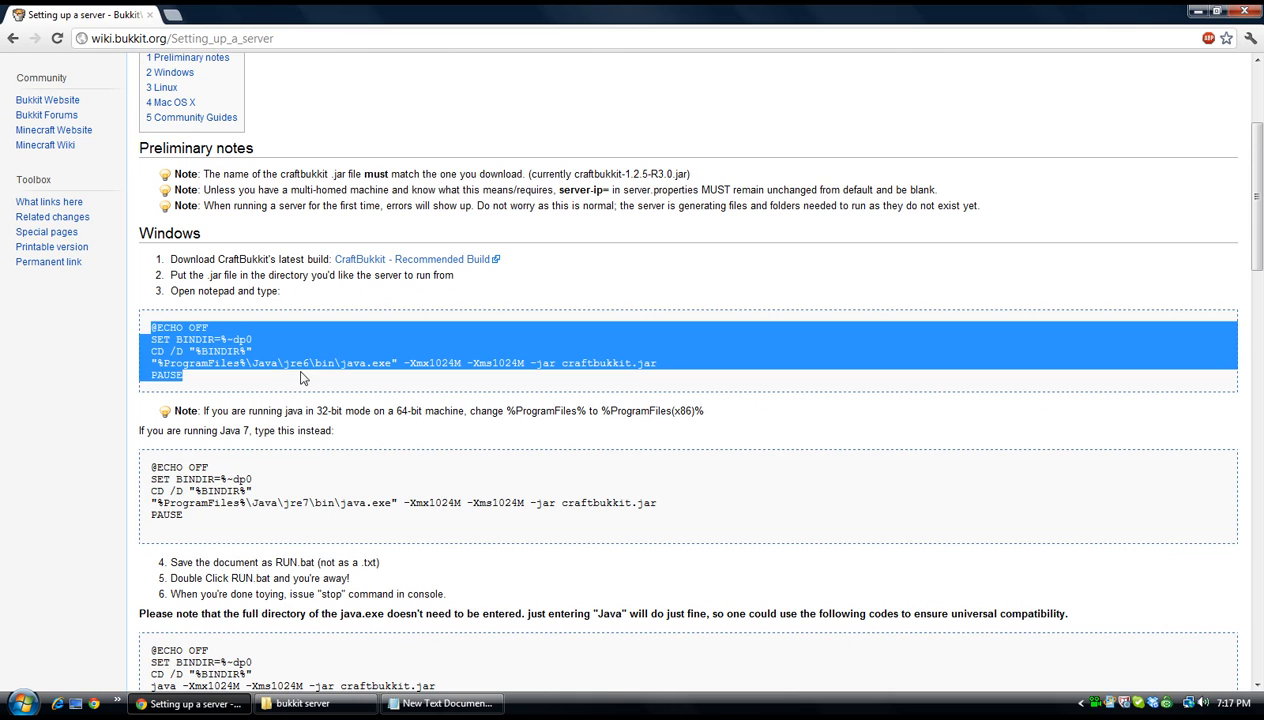
{"action": "right_click", "coordinate": [214, 350]}
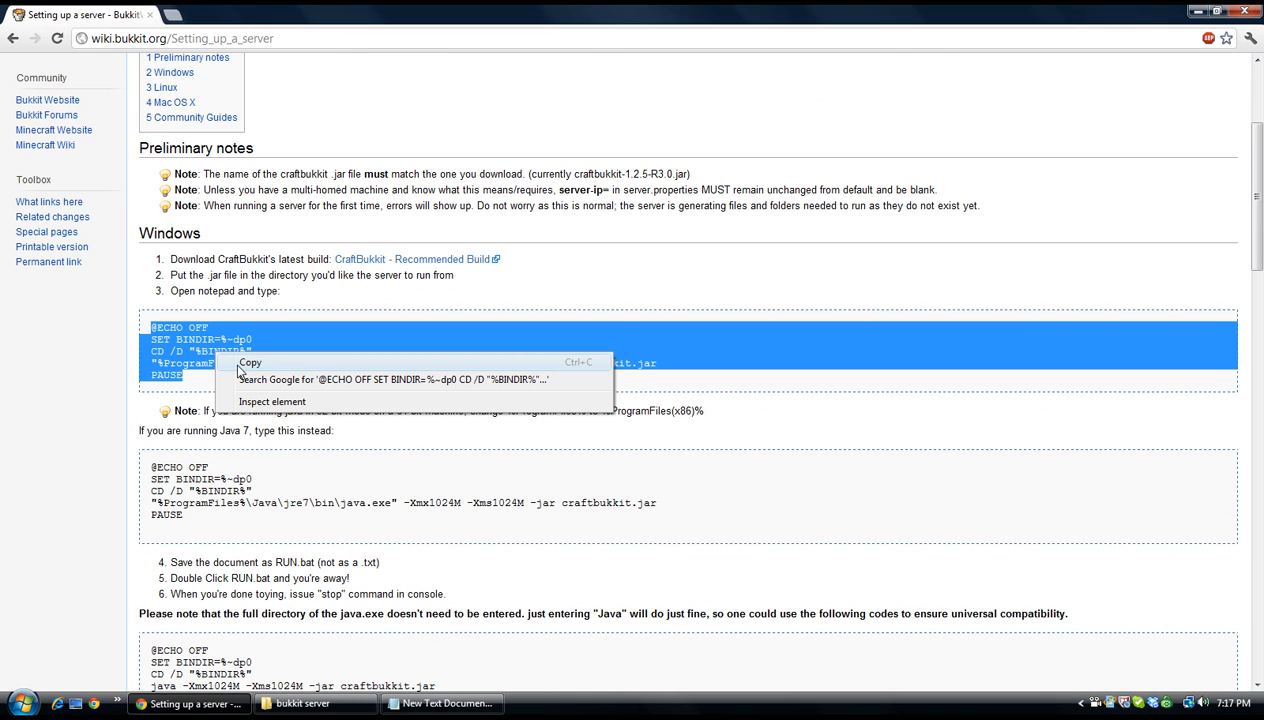
{"action": "left_click", "coordinate": [245, 363]}
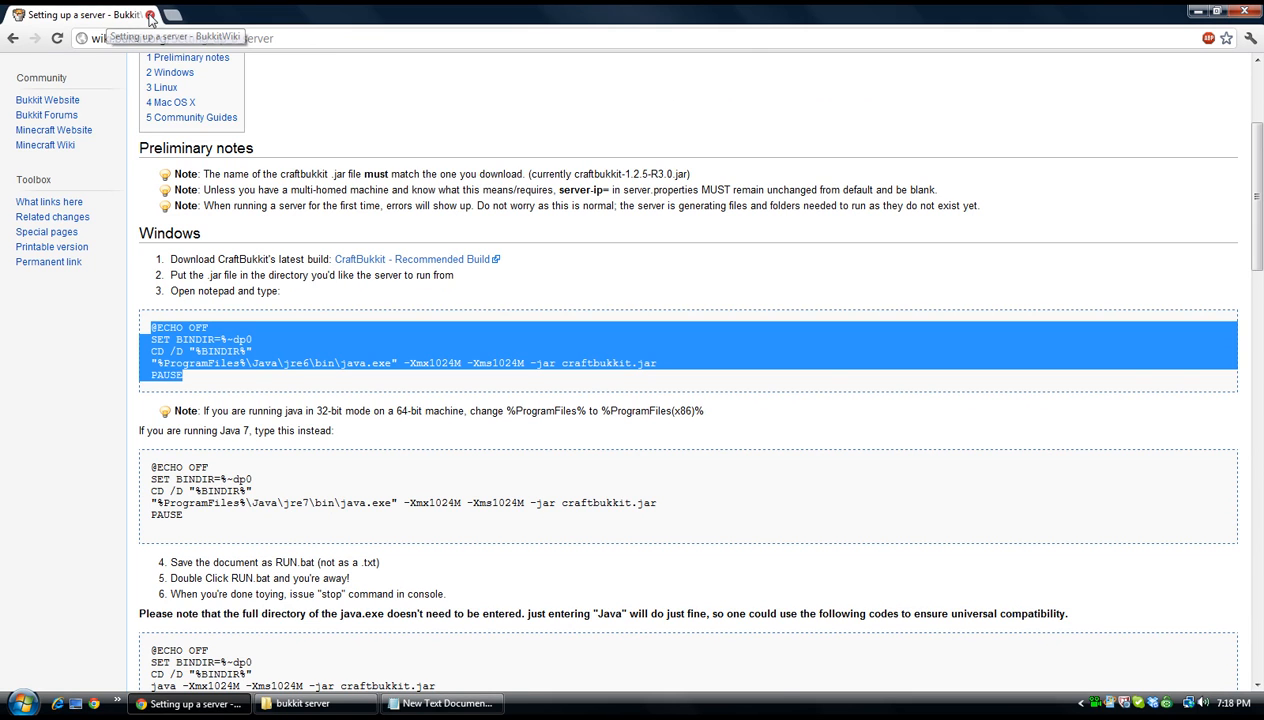
Close the wiki page and paste the copied startup script into the empty Notepad document
{"action": "left_click", "coordinate": [150, 16]}
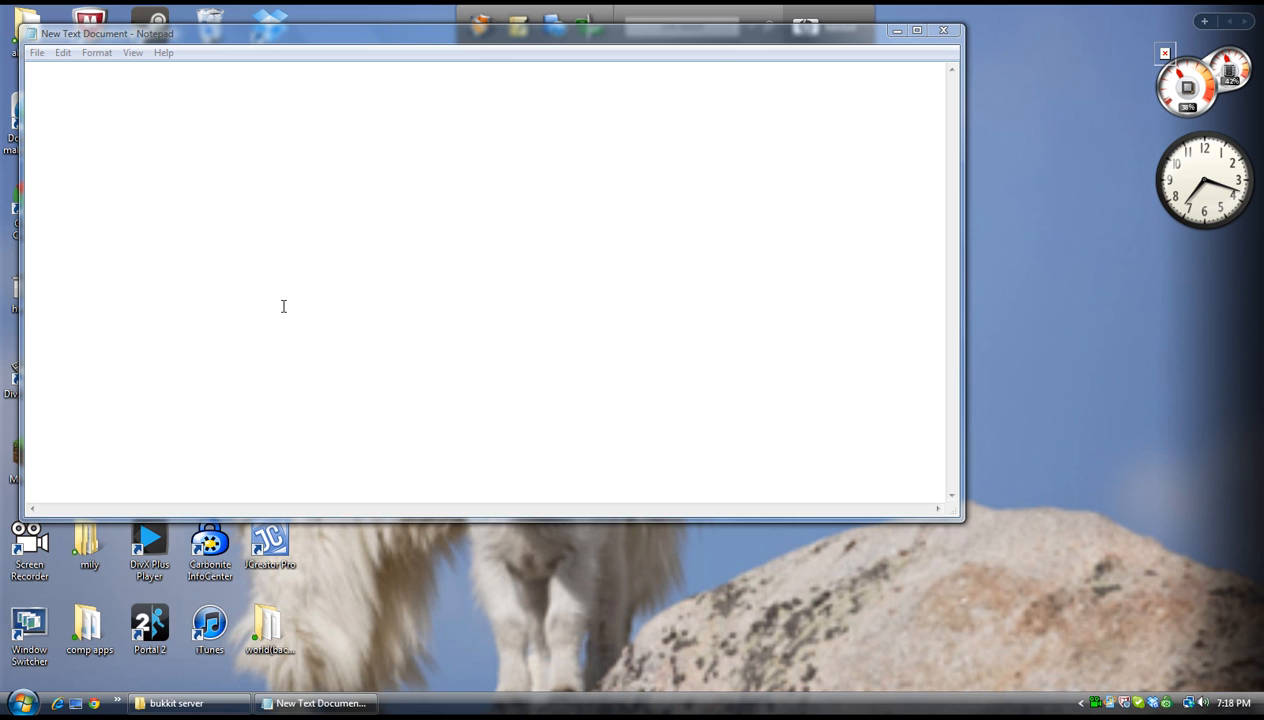
{"action": "right_click", "coordinate": [250, 138]}
{"action": "left_click", "coordinate": [310, 204]}
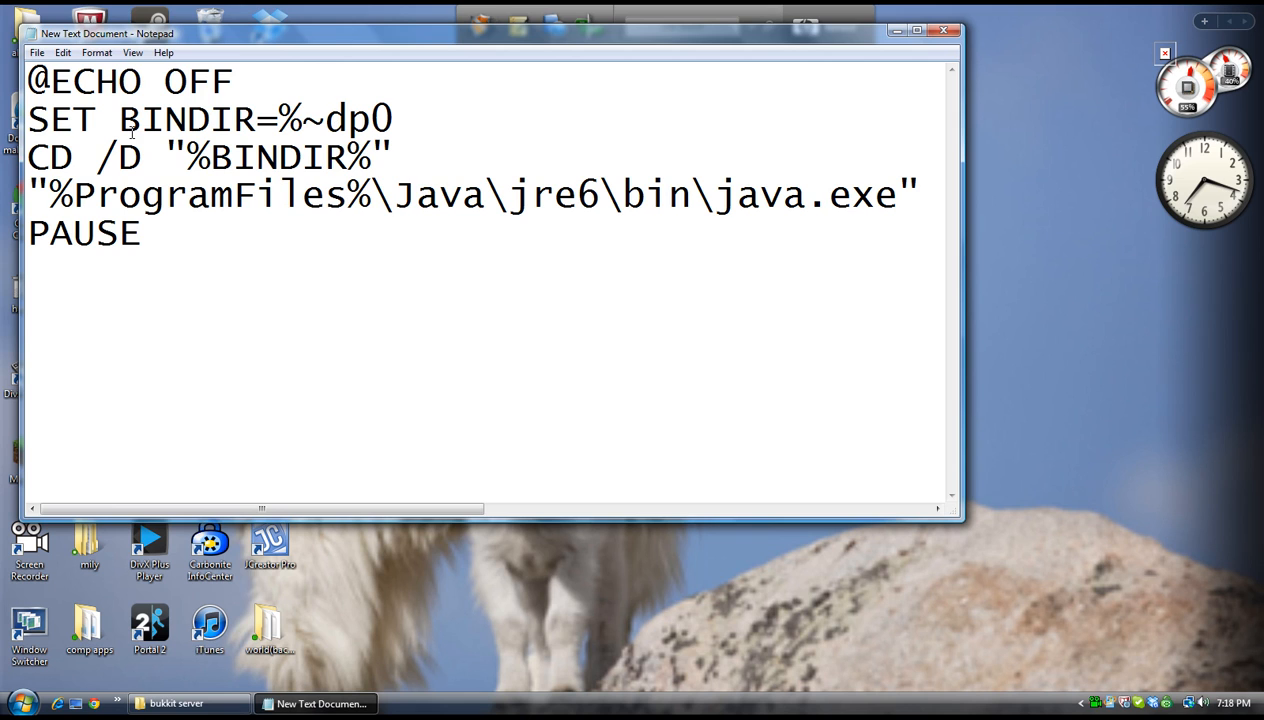
Save the startup script as serverstarter.bat in the bukkit server folder and close Notepad
{"action": "left_click", "coordinate": [37, 52]}
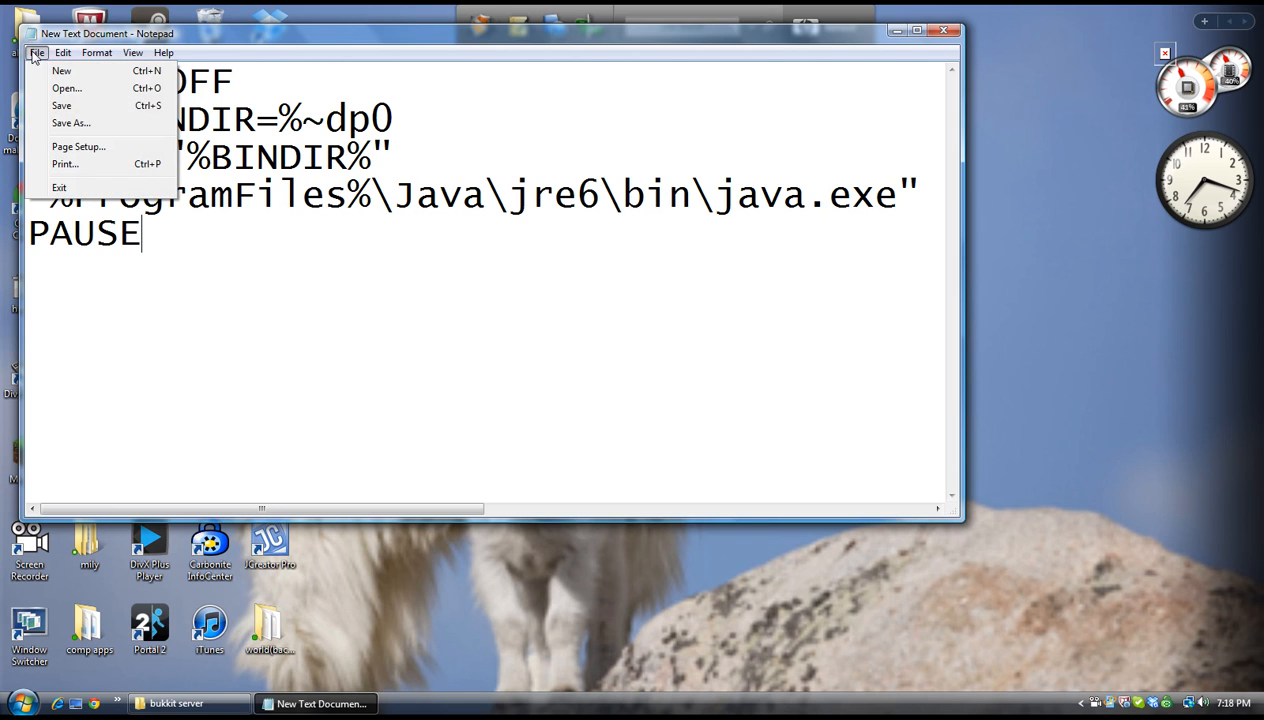
{"action": "left_click", "coordinate": [86, 122]}
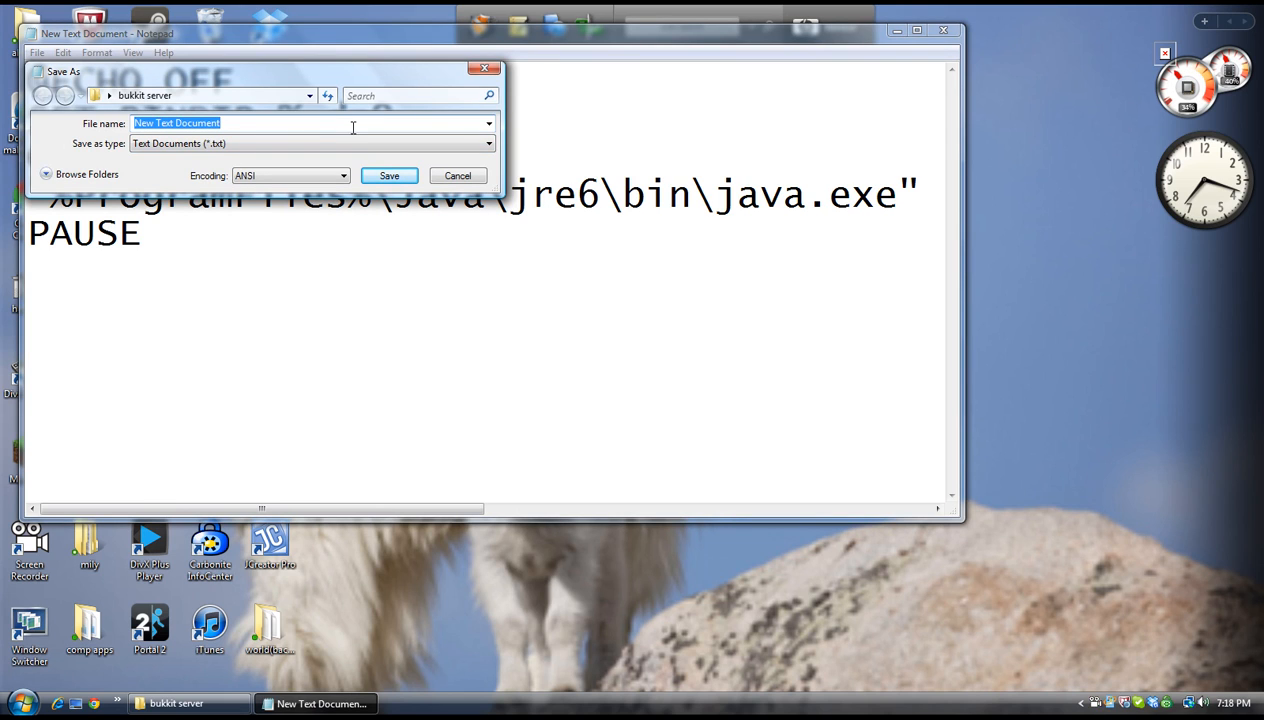
{"action": "type", "text": "serverstarter.bat"}
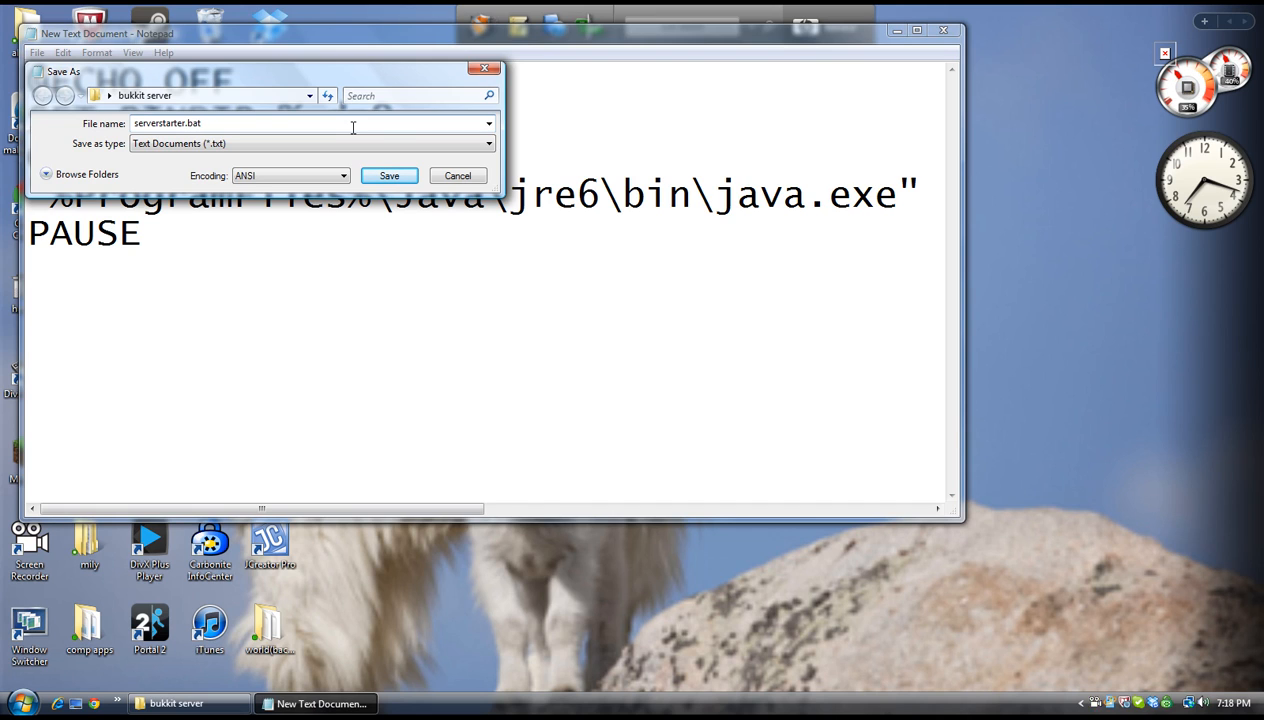
{"action": "left_click", "coordinate": [378, 184]}
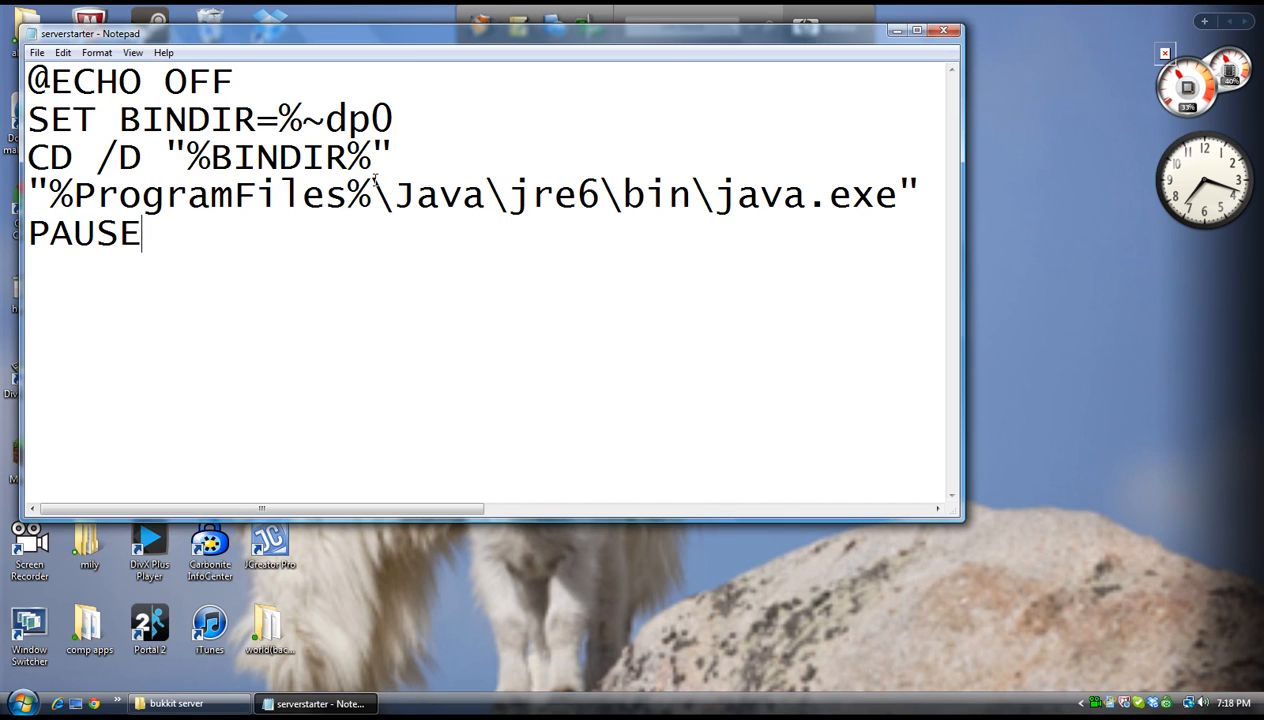
{"action": "left_click", "coordinate": [950, 33]}
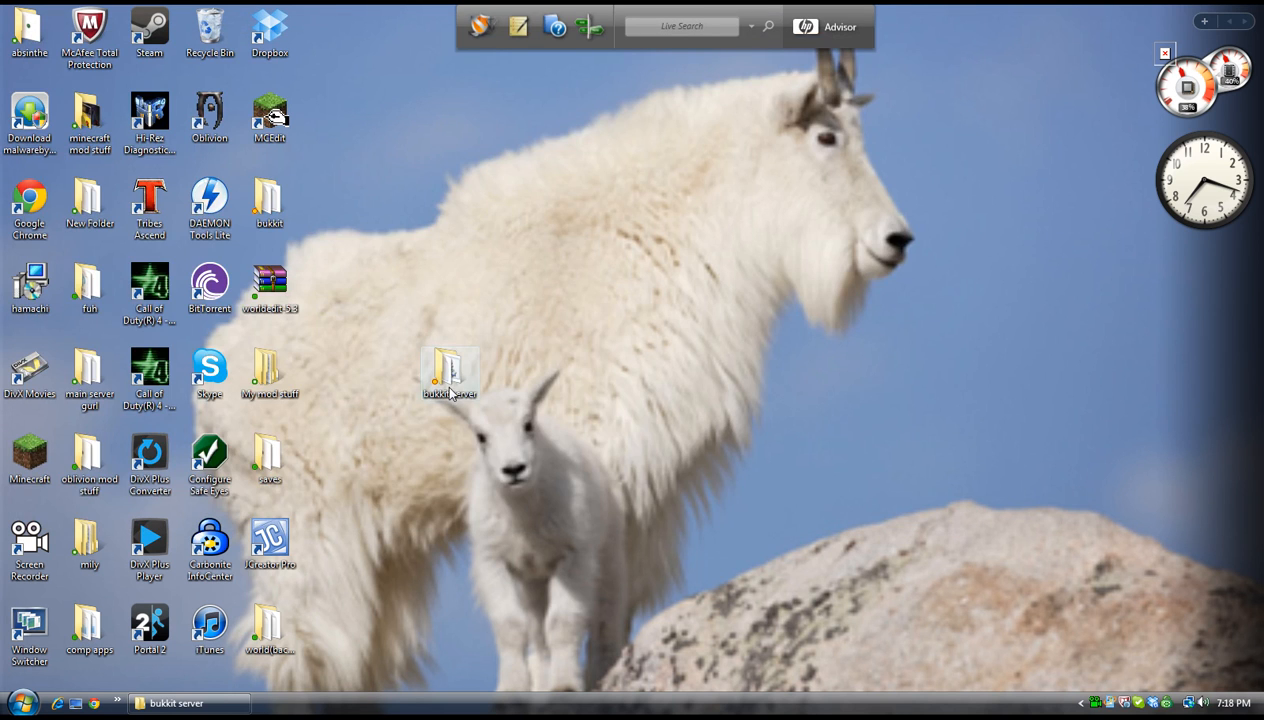
Delete the empty New Text Document from the bukkit server folder, keeping the serverstarter batch file
{"action": "left_click", "coordinate": [177, 703]}
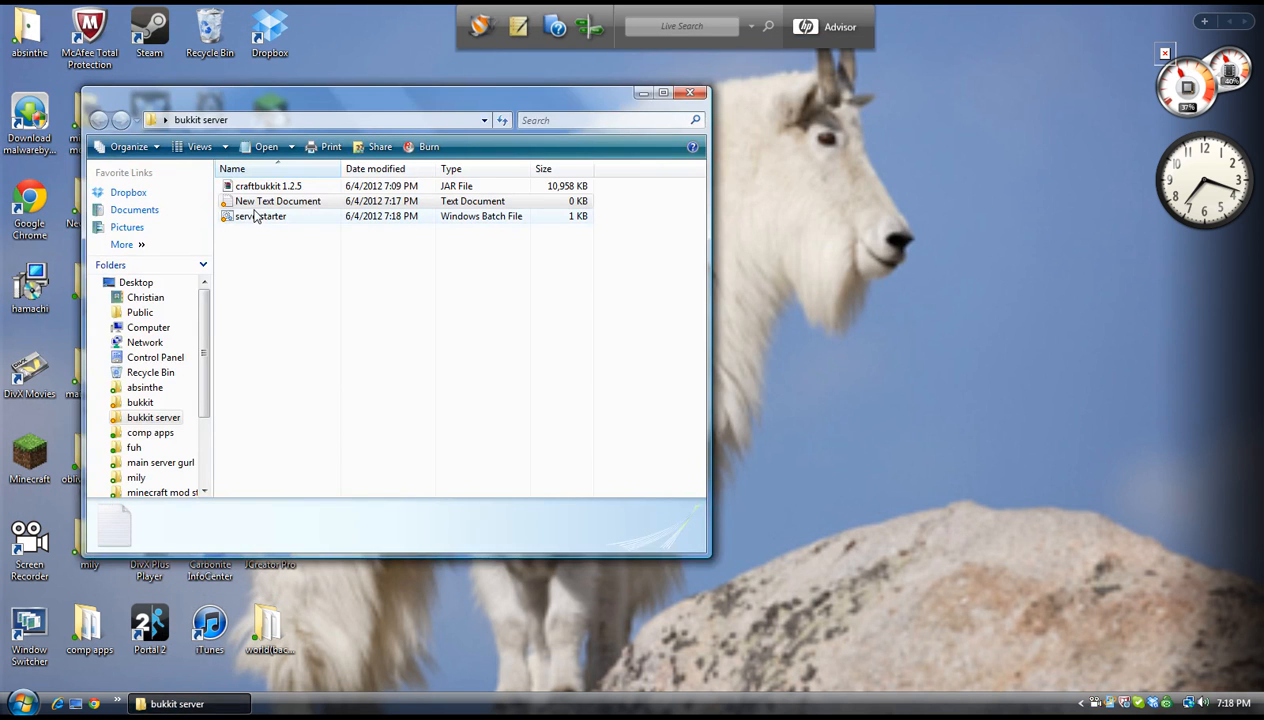
{"action": "left_click", "coordinate": [255, 220]}
{"action": "left_click", "coordinate": [256, 203]}
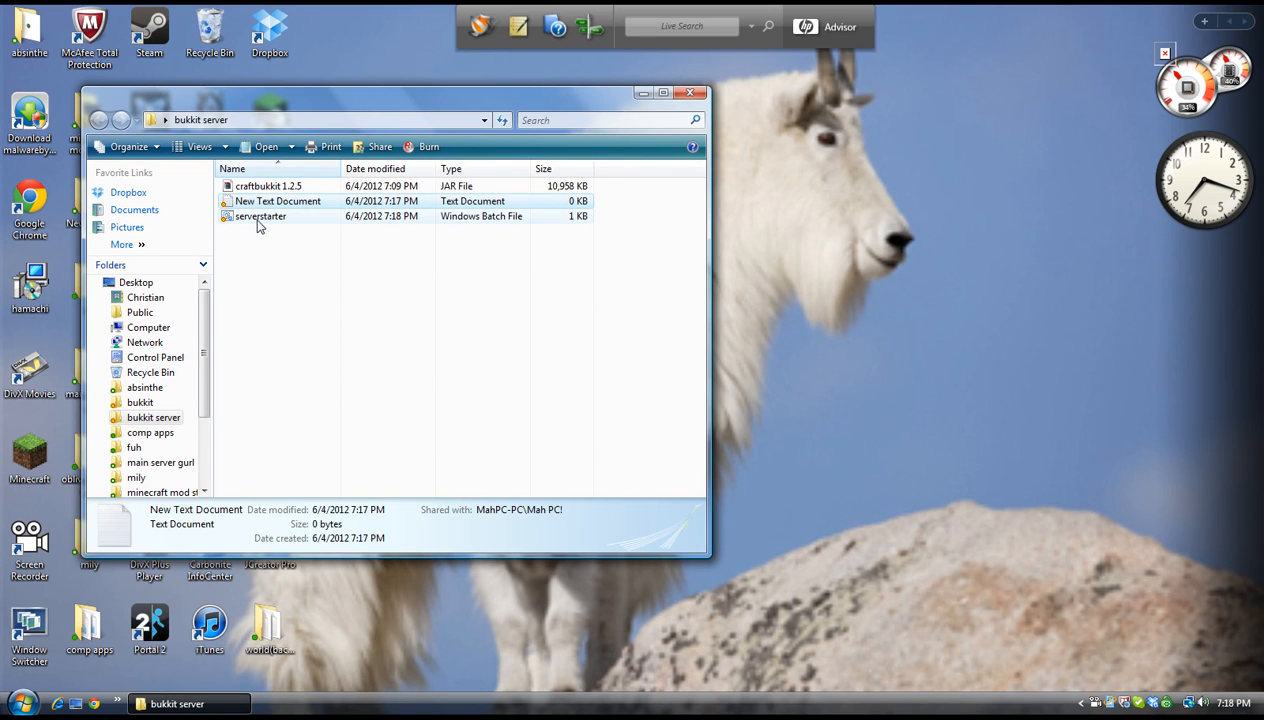
{"action": "left_click", "coordinate": [257, 220]}
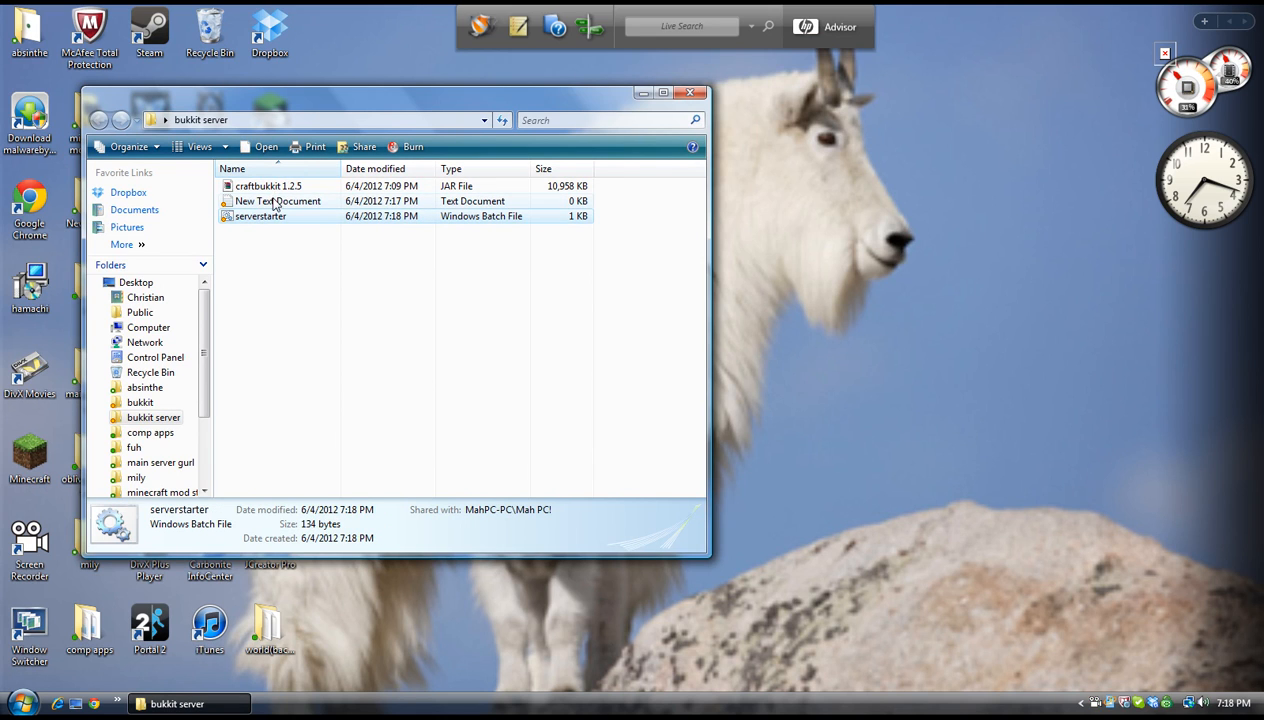
{"action": "right_click", "coordinate": [273, 203]}
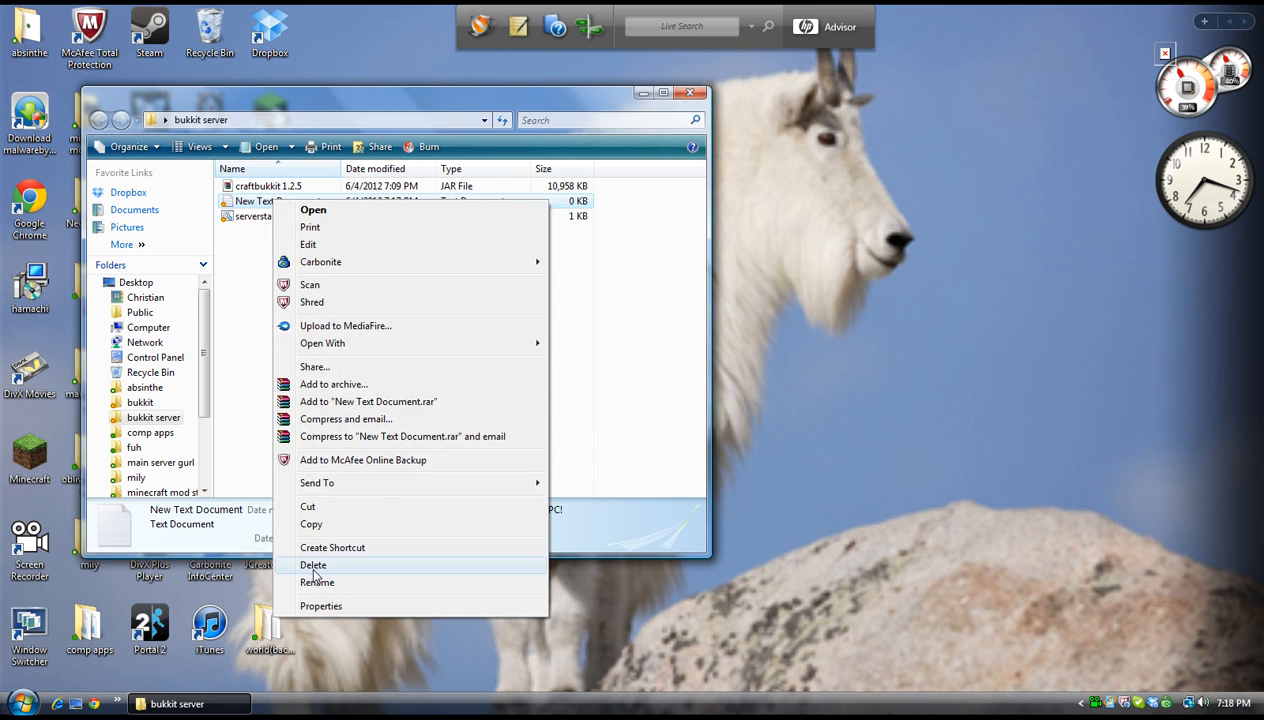
{"action": "left_click", "coordinate": [313, 566]}
{"action": "left_click", "coordinate": [683, 419]}
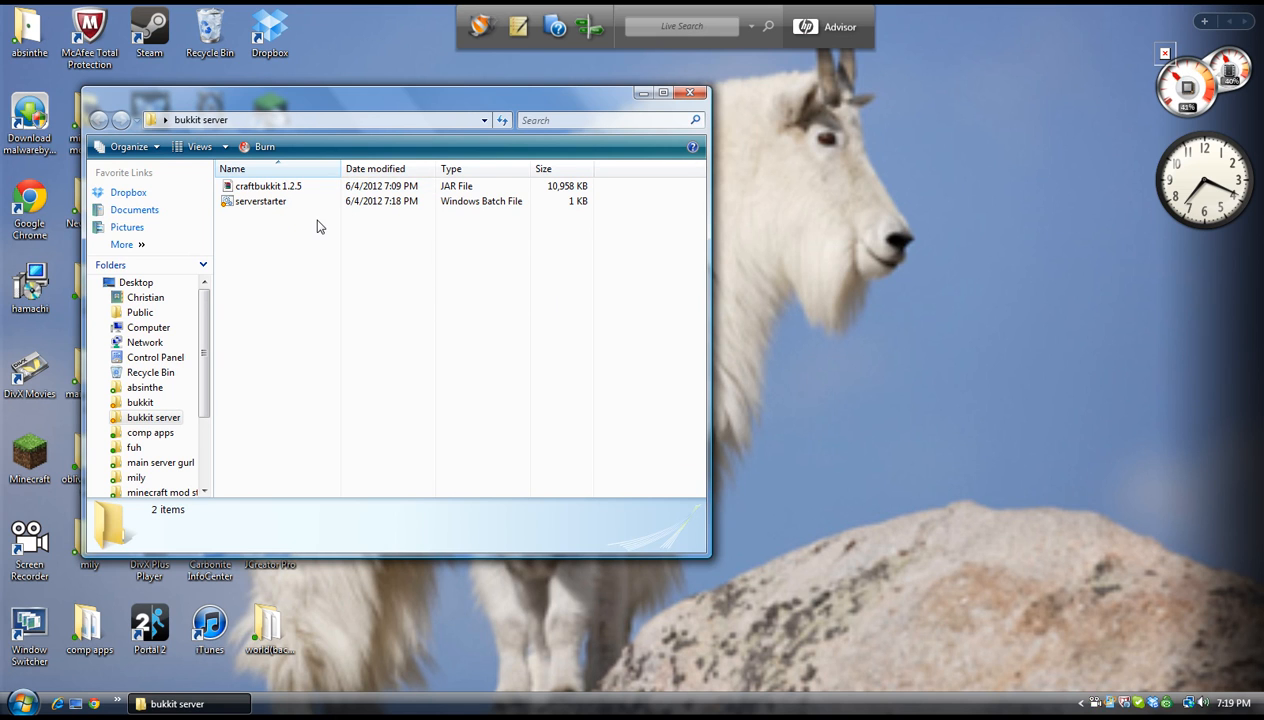
Open Google Chrome and restore the recently closed BukkitWiki page "Setting up a server"
{"action": "key", "text": "super"}
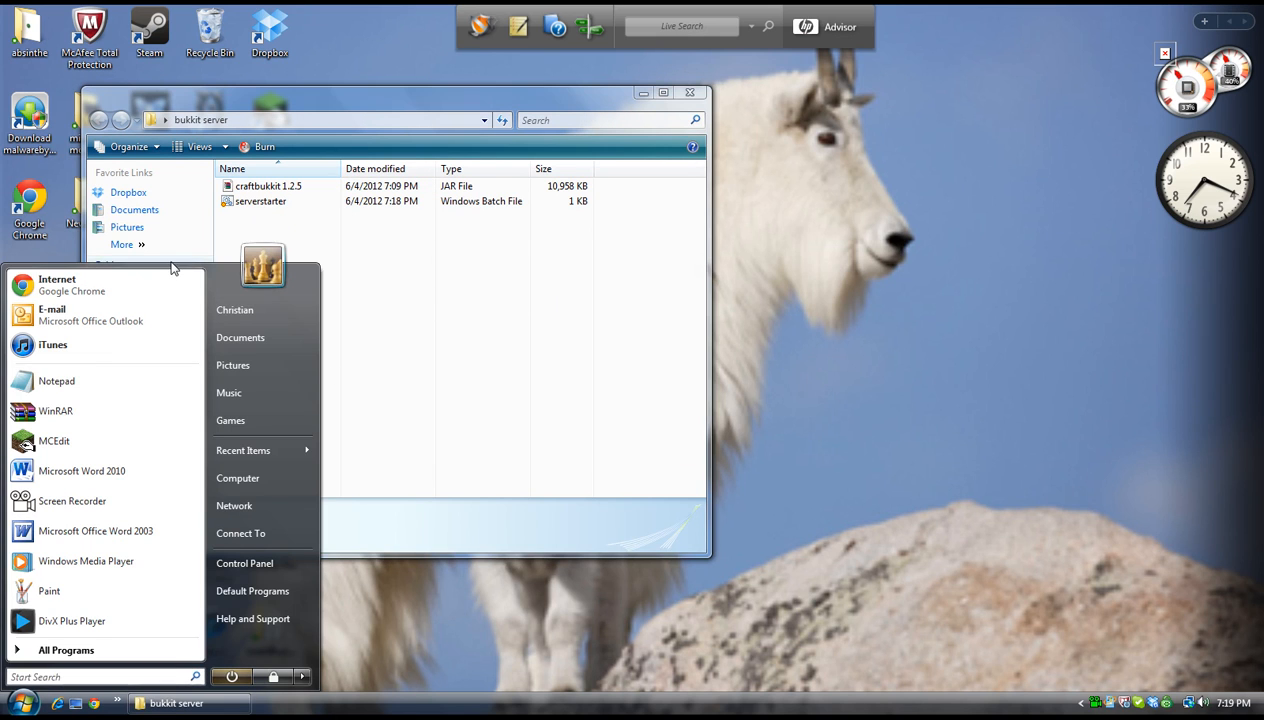
{"action": "left_click", "coordinate": [158, 276]}
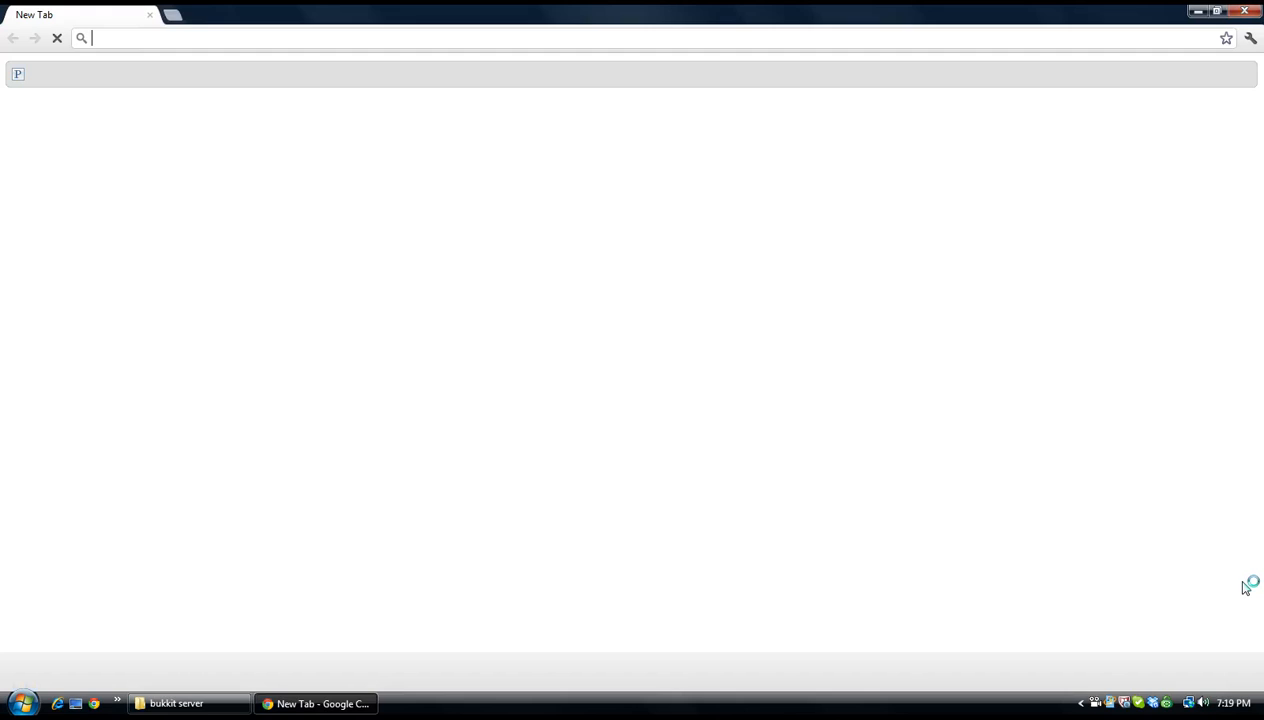
{"action": "left_click", "coordinate": [1120, 673]}
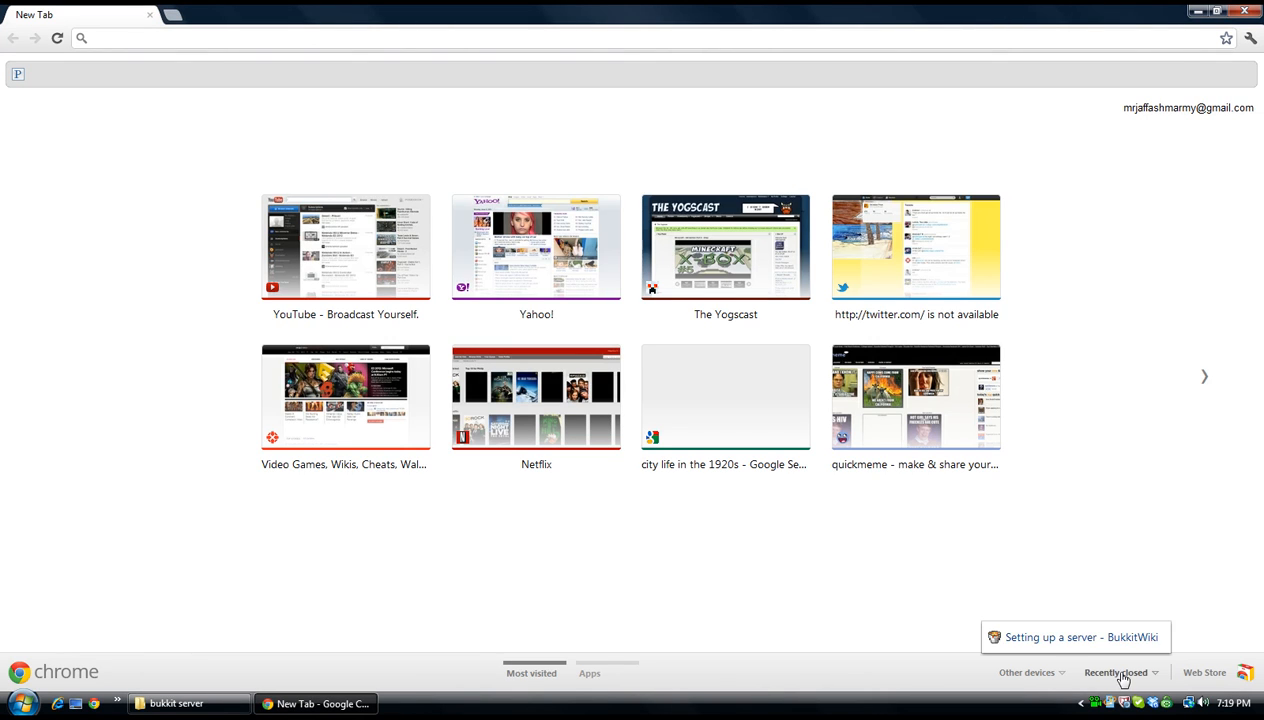
{"action": "left_click", "coordinate": [1054, 638]}
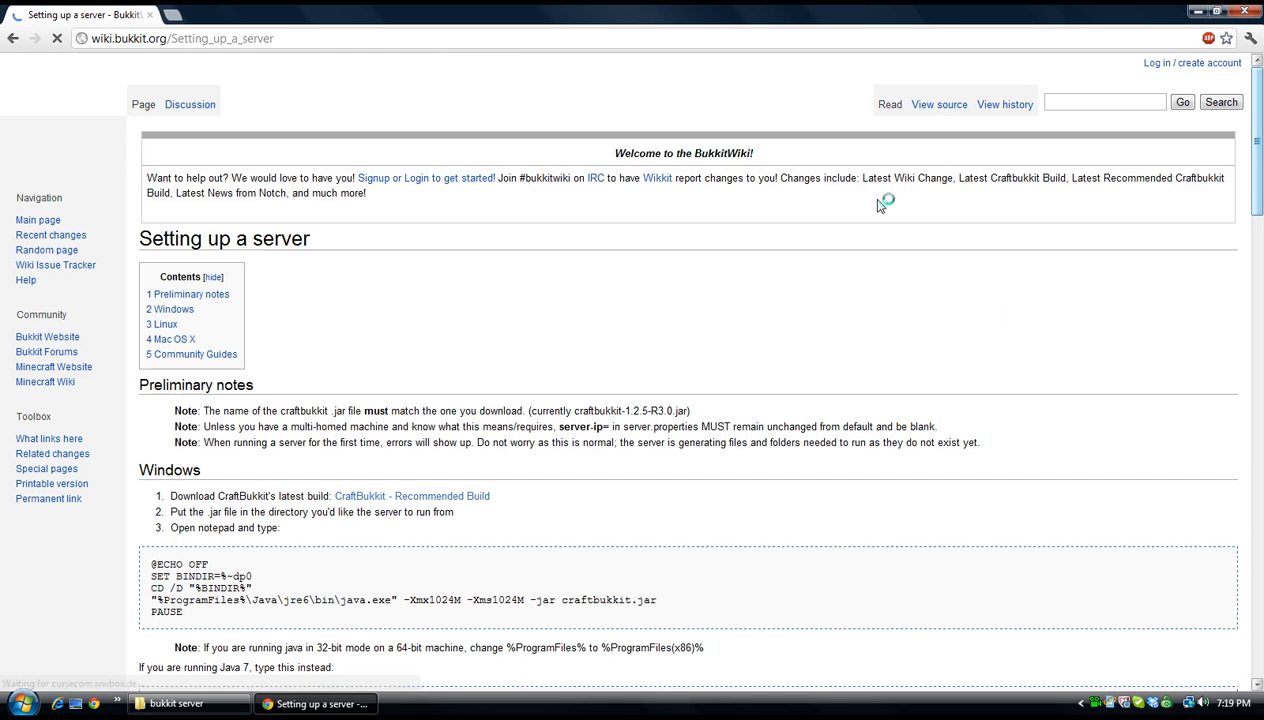
Check which .jar file name the first Windows startup script on the wiki page uses, and return to the bukkit server folder
{"action": "scroll", "coordinate": [600, 420], "scroll_direction": "down", "scroll_amount": 1}
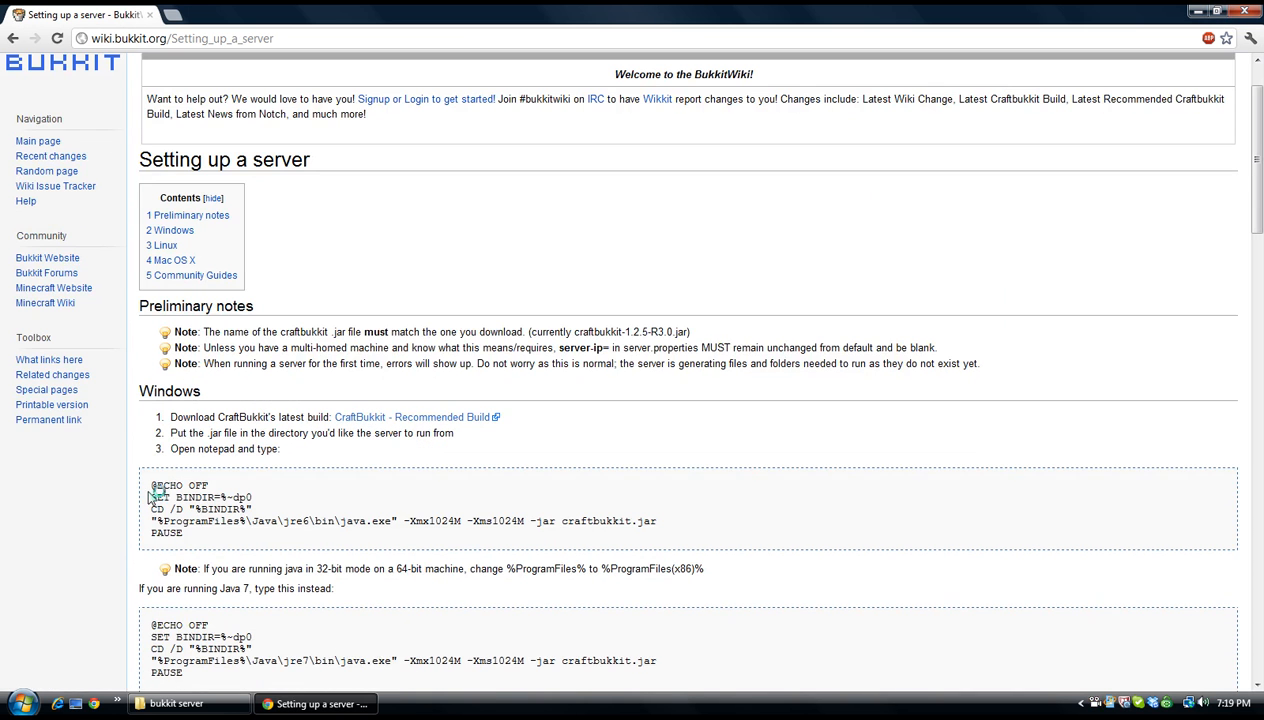
{"action": "left_click_drag", "start_coordinate": [151, 485], "coordinate": [377, 529]}
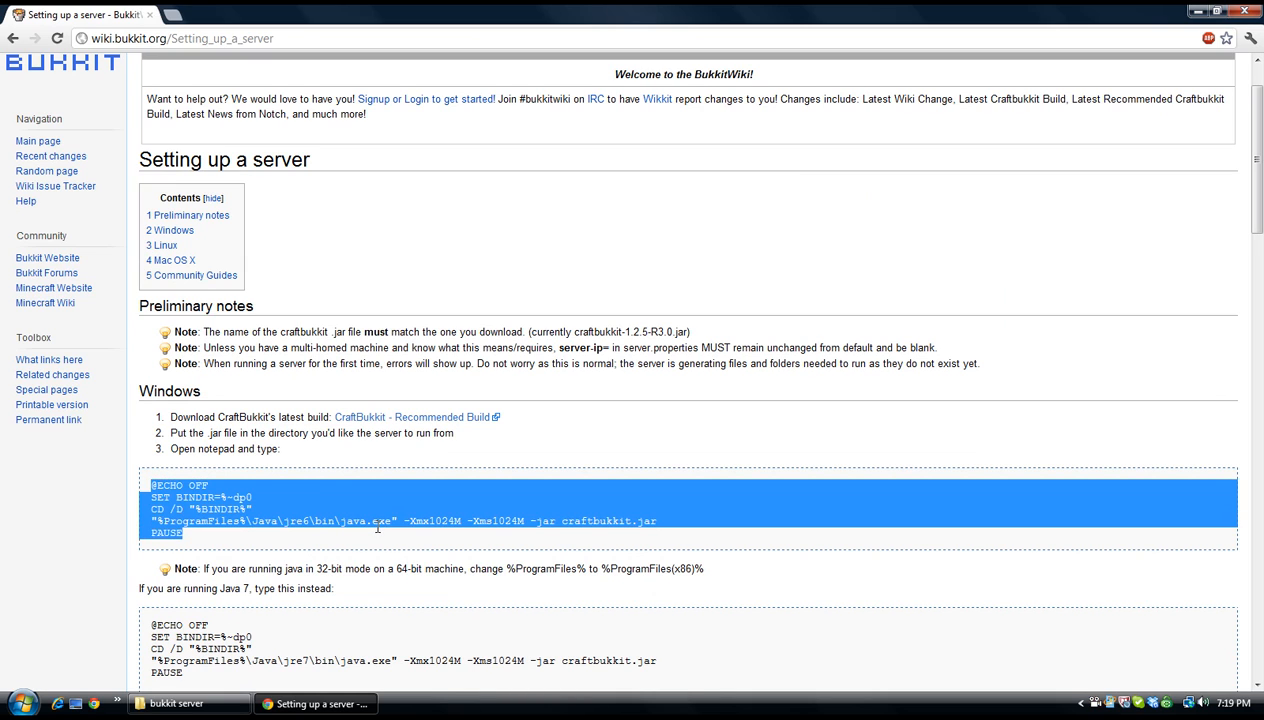
{"action": "left_click", "coordinate": [418, 486]}
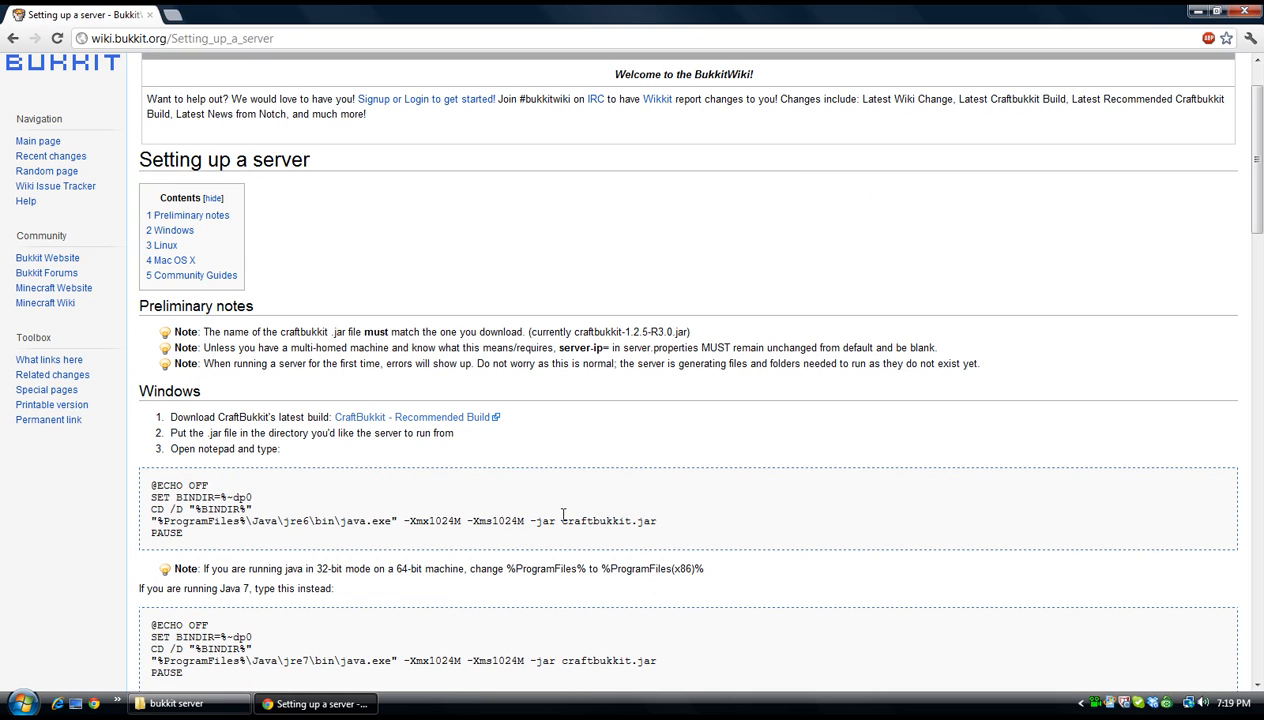
{"action": "left_click_drag", "start_coordinate": [563, 520], "coordinate": [655, 520]}
{"action": "left_click", "coordinate": [1198, 11]}
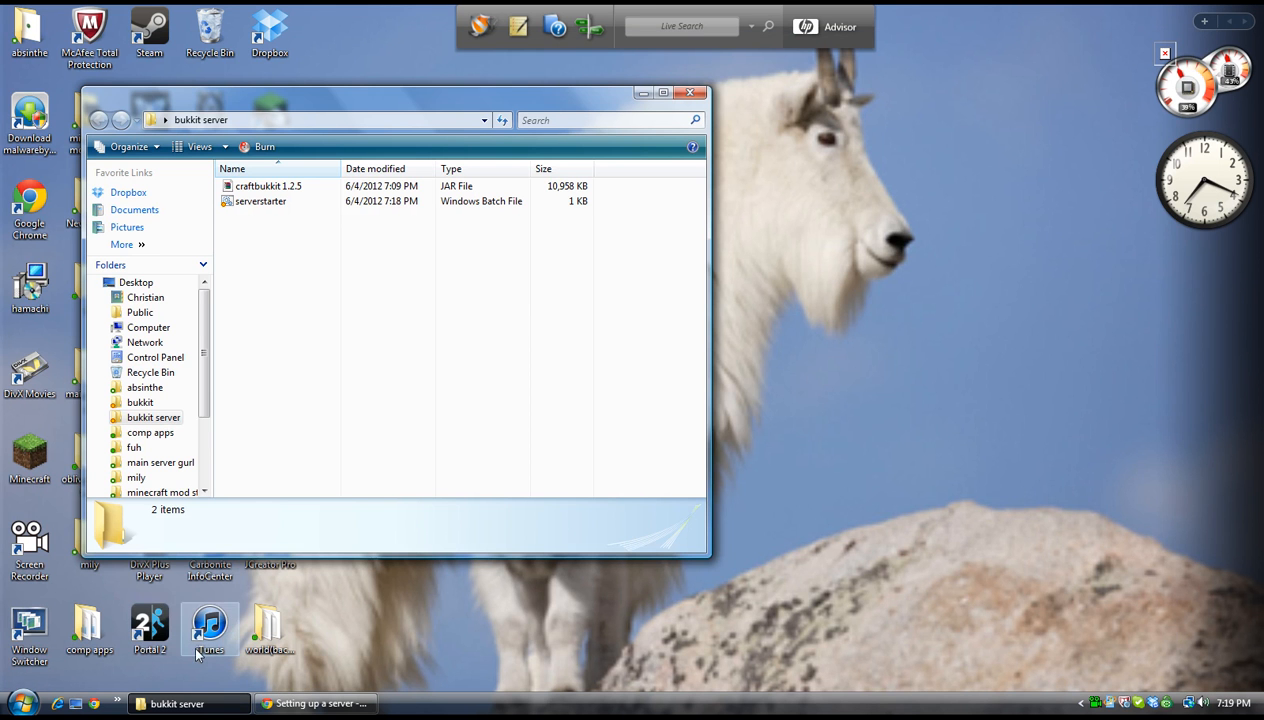
{"action": "left_click", "coordinate": [315, 703]}
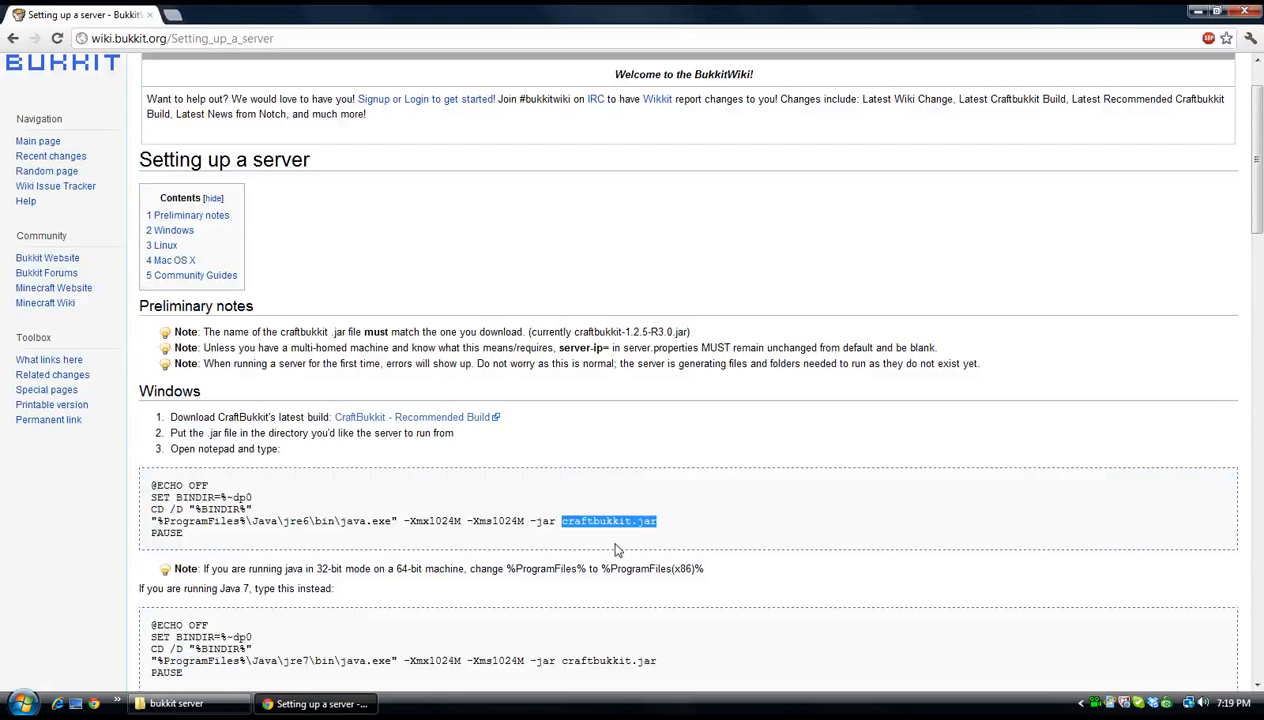
{"action": "left_click", "coordinate": [1196, 11]}
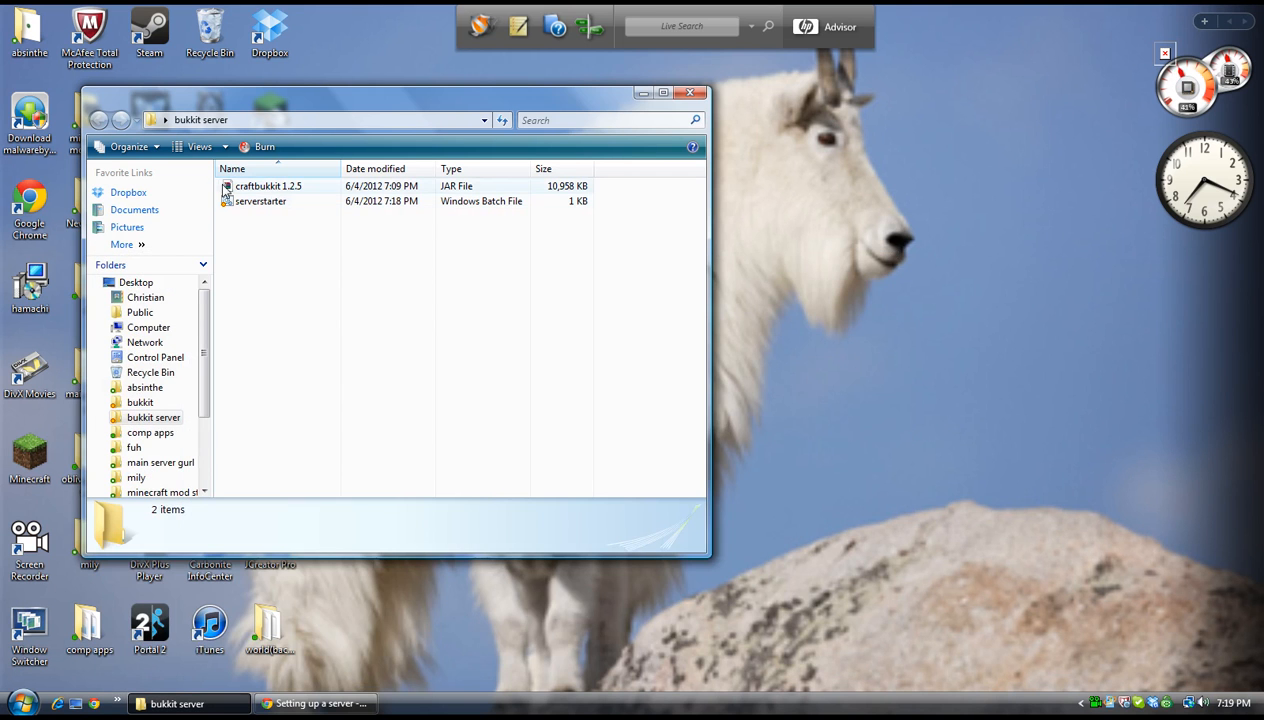
Rename the craftbukkit 1.2.5 JAR file in the bukkit server folder to craftbukkit
{"action": "left_click", "coordinate": [318, 188]}
{"action": "right_click", "coordinate": [316, 186]}
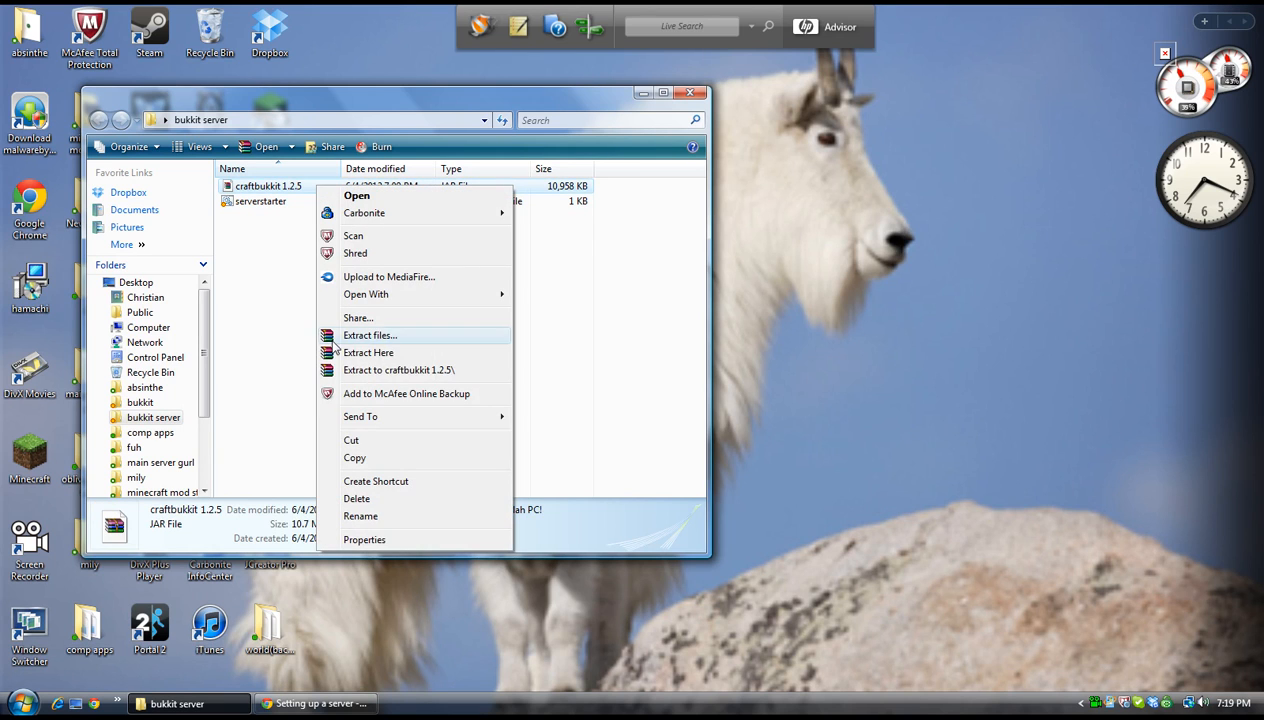
{"action": "left_click", "coordinate": [362, 516]}
{"action": "left_click", "coordinate": [306, 185]}
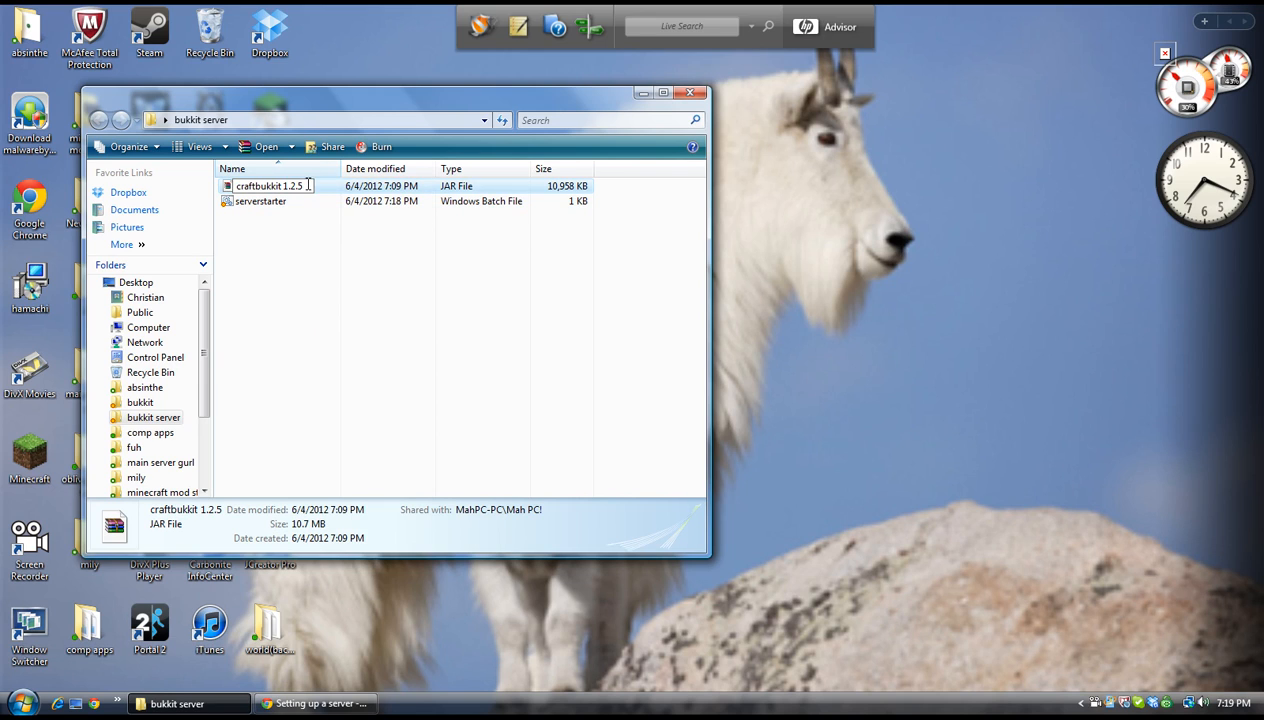
{"action": "key", "text": "BackSpace"}
{"action": "key", "text": "BackSpace"}
{"action": "key", "text": "BackSpace"}
{"action": "key", "text": "BackSpace"}
{"action": "key", "text": "BackSpace"}
{"action": "key", "text": "BackSpace"}
{"action": "key", "text": "Return"}
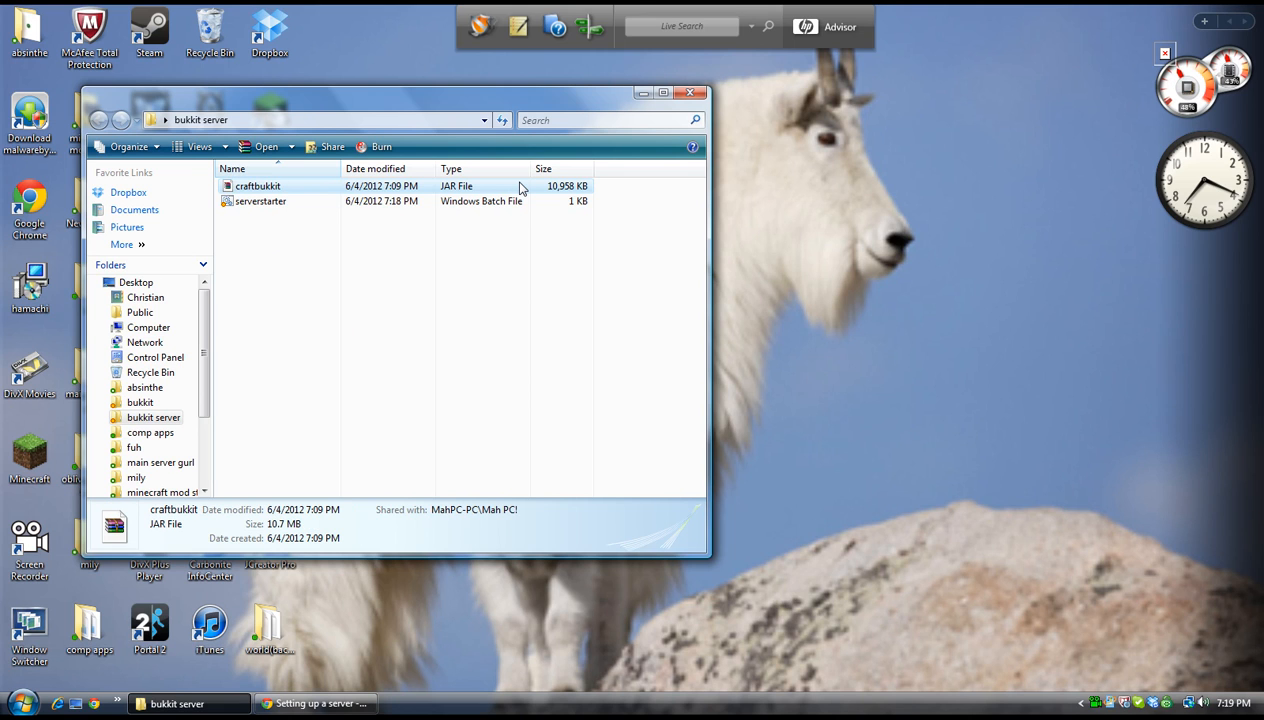
Close the bukkit server folder and the wiki page, and minimize Chrome with only an empty tab open
{"action": "left_click", "coordinate": [689, 92]}
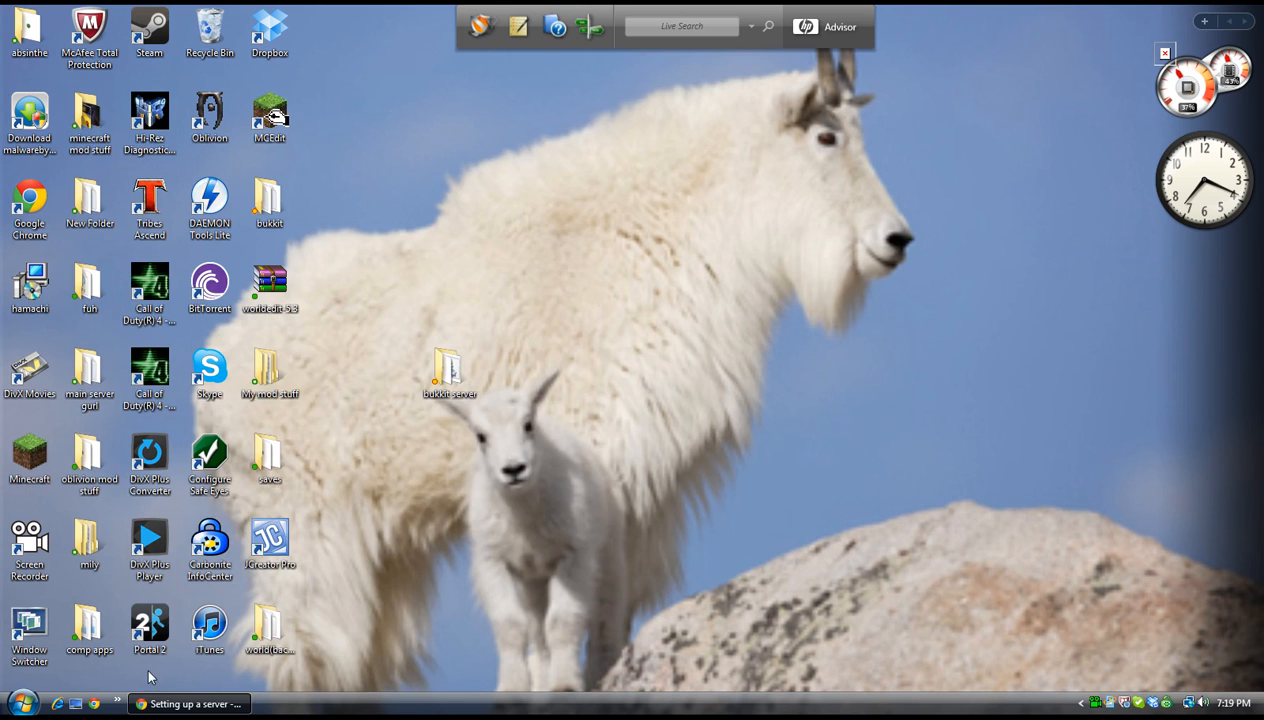
{"action": "left_click", "coordinate": [165, 703]}
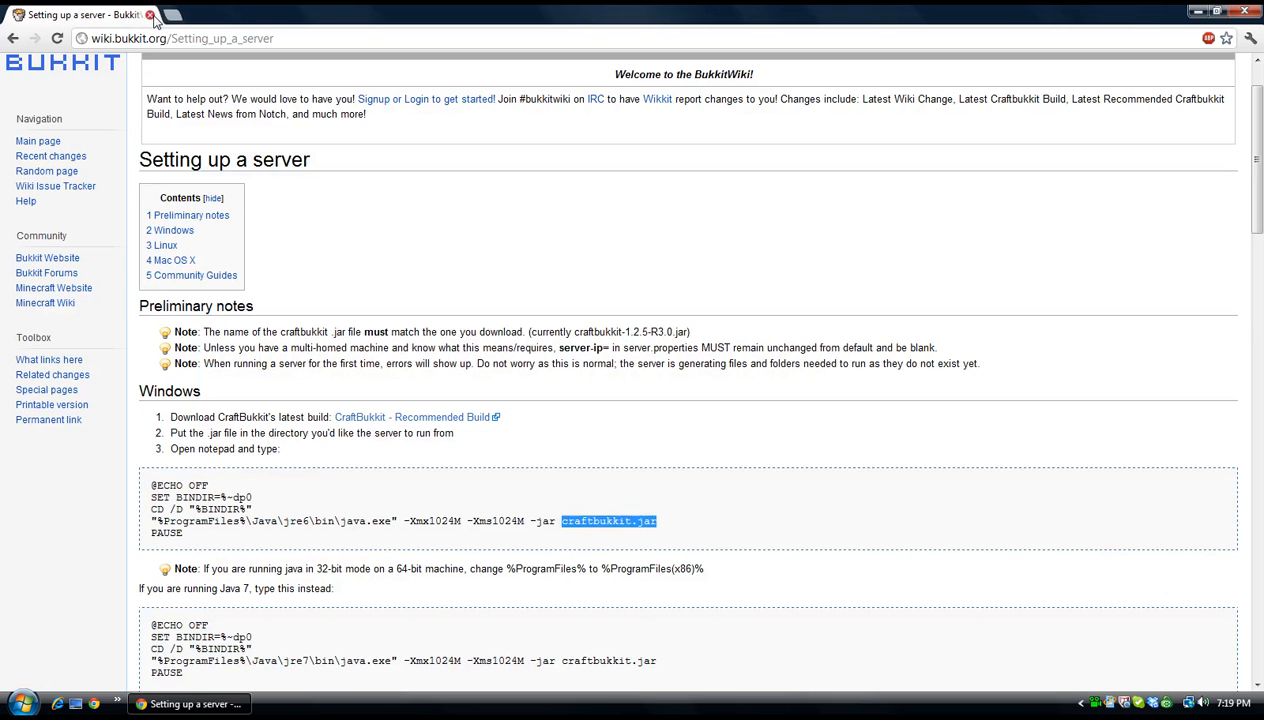
{"action": "left_click", "coordinate": [172, 16]}
{"action": "left_click", "coordinate": [150, 15]}
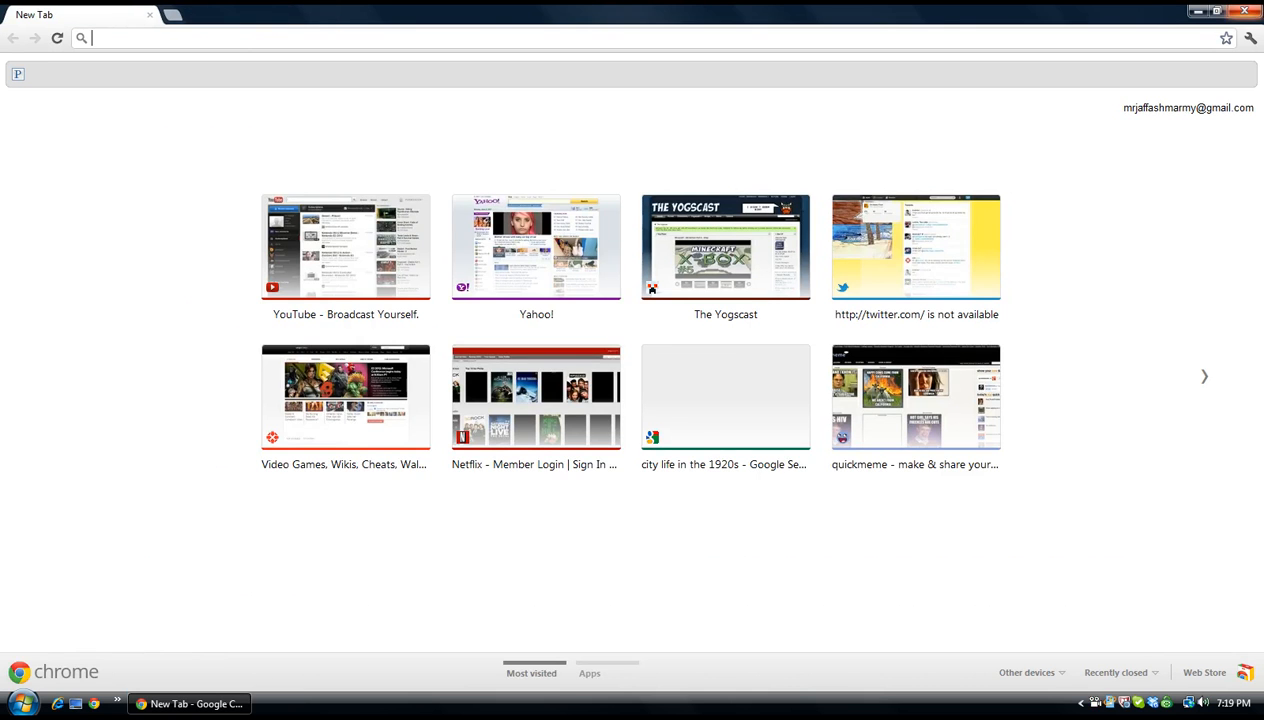
{"action": "left_click", "coordinate": [1196, 12]}
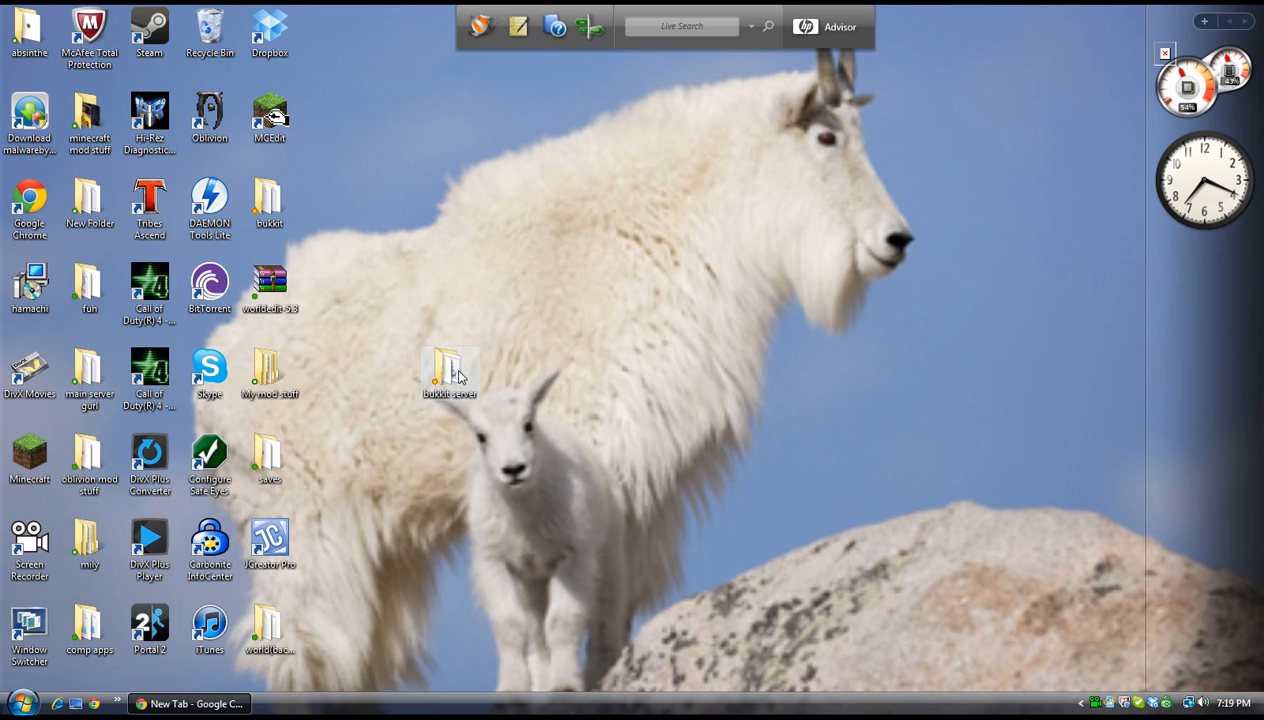
Run serverstarter from the bukkit server folder, close its console once the server has finished loading, and minimize the folder
{"action": "double_click", "coordinate": [450, 370]}
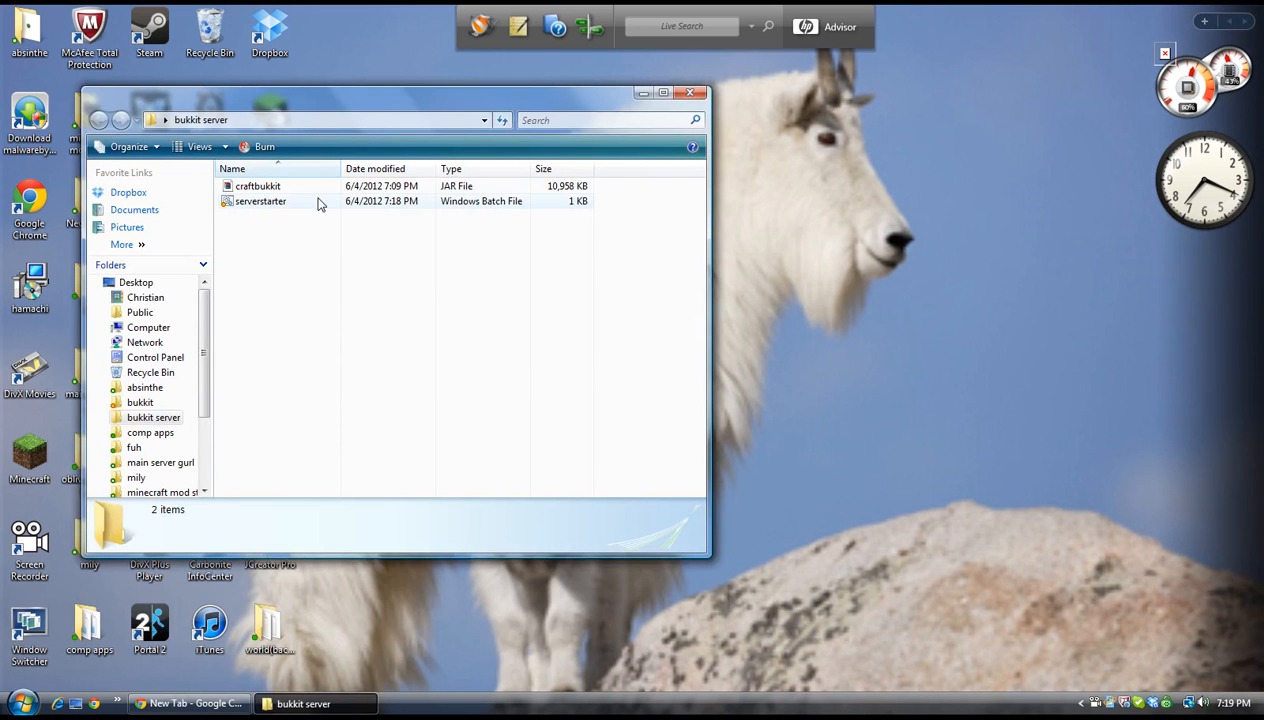
{"action": "double_click", "coordinate": [262, 202]}
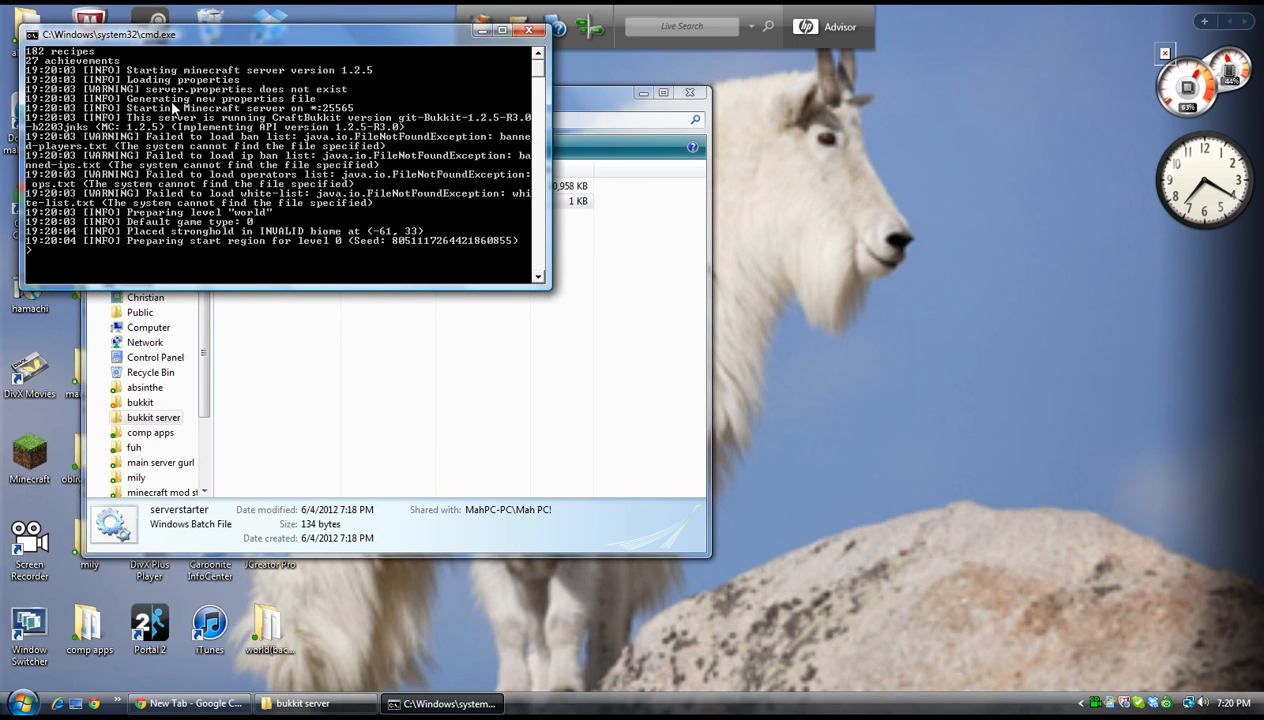
{"action": "left_click_drag", "start_coordinate": [265, 34], "coordinate": [782, 153]}
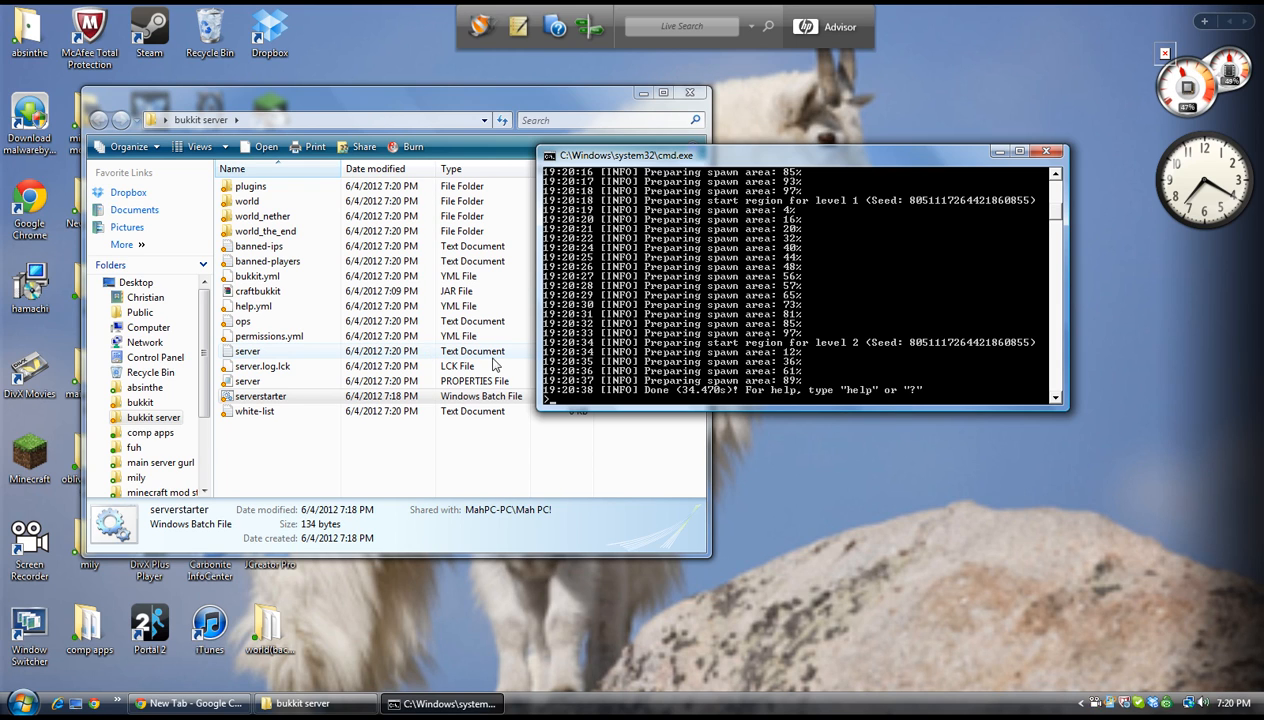
{"action": "left_click", "coordinate": [1043, 152]}
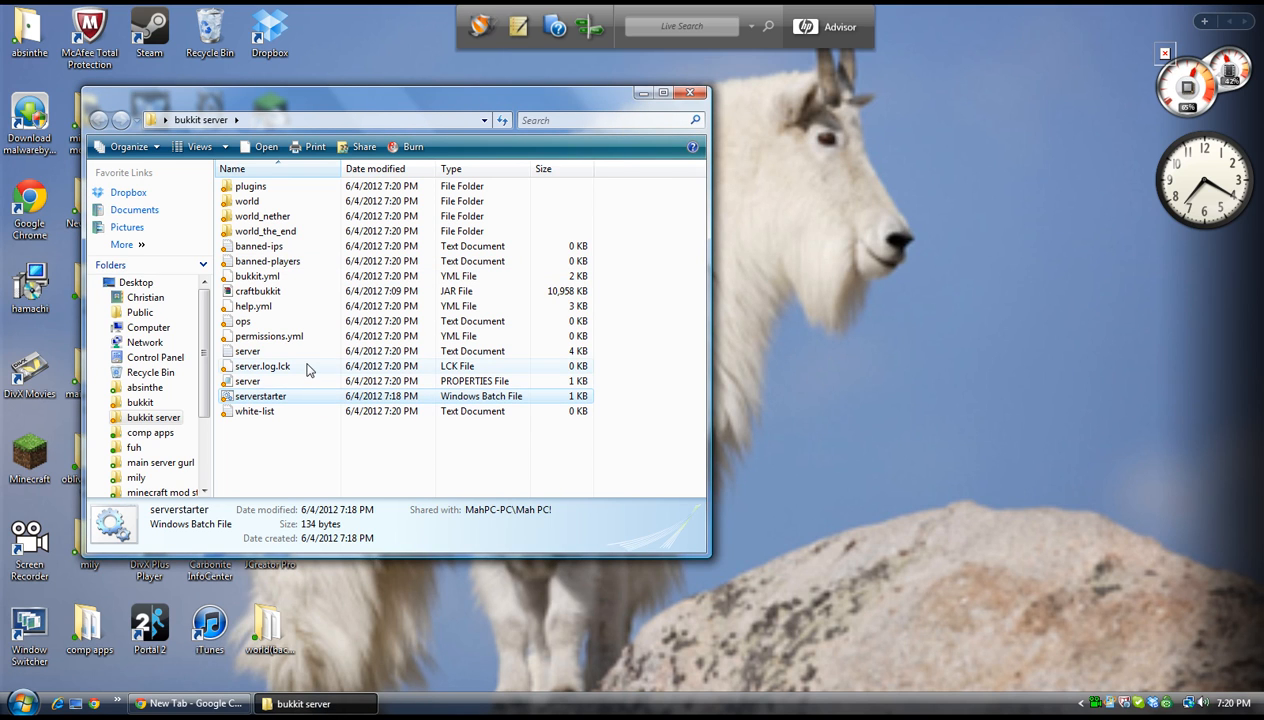
{"action": "left_click_drag", "start_coordinate": [606, 103], "coordinate": [769, 101]}
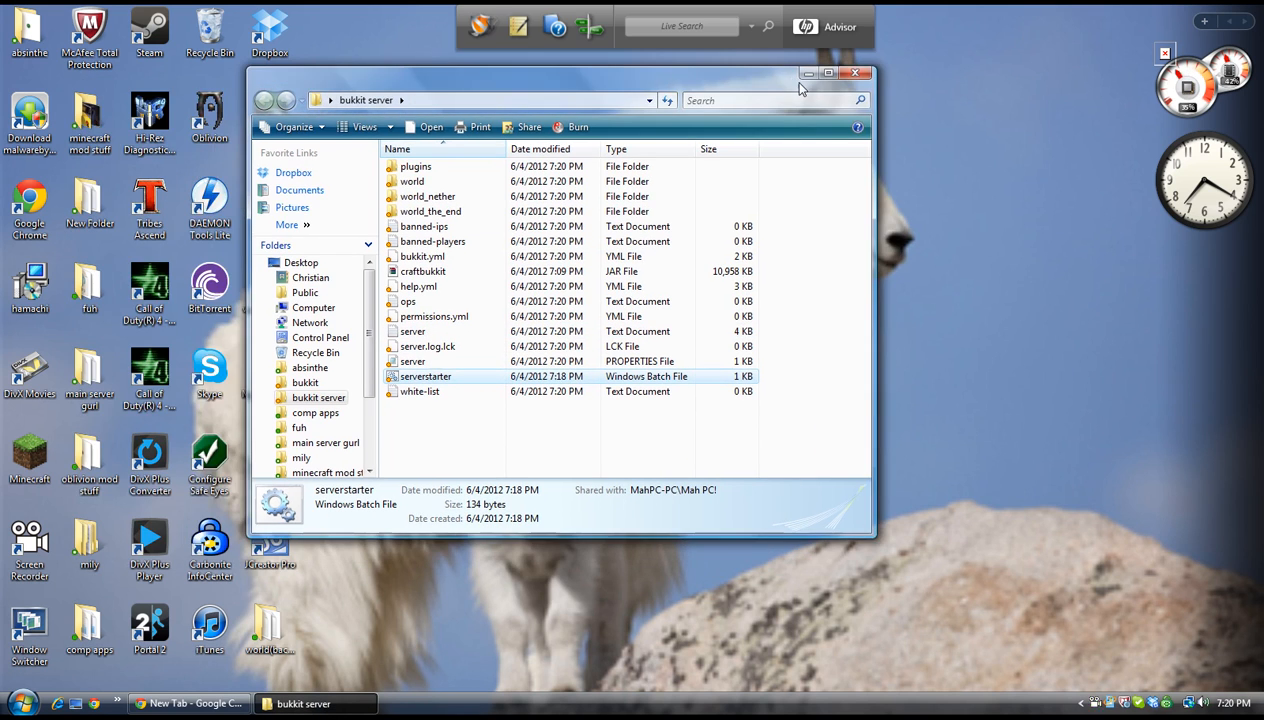
{"action": "left_click", "coordinate": [806, 92]}
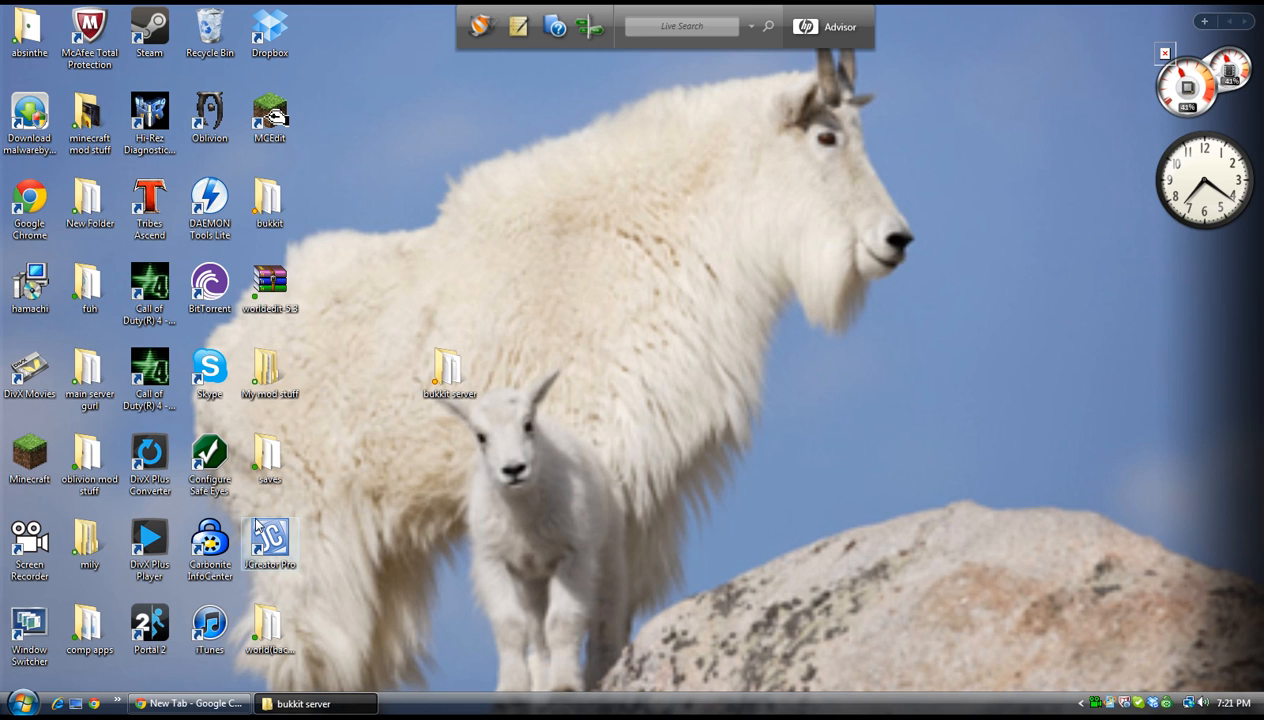
Switch to Chrome and go to the router address 192.168.0.1
{"action": "left_click", "coordinate": [188, 704]}
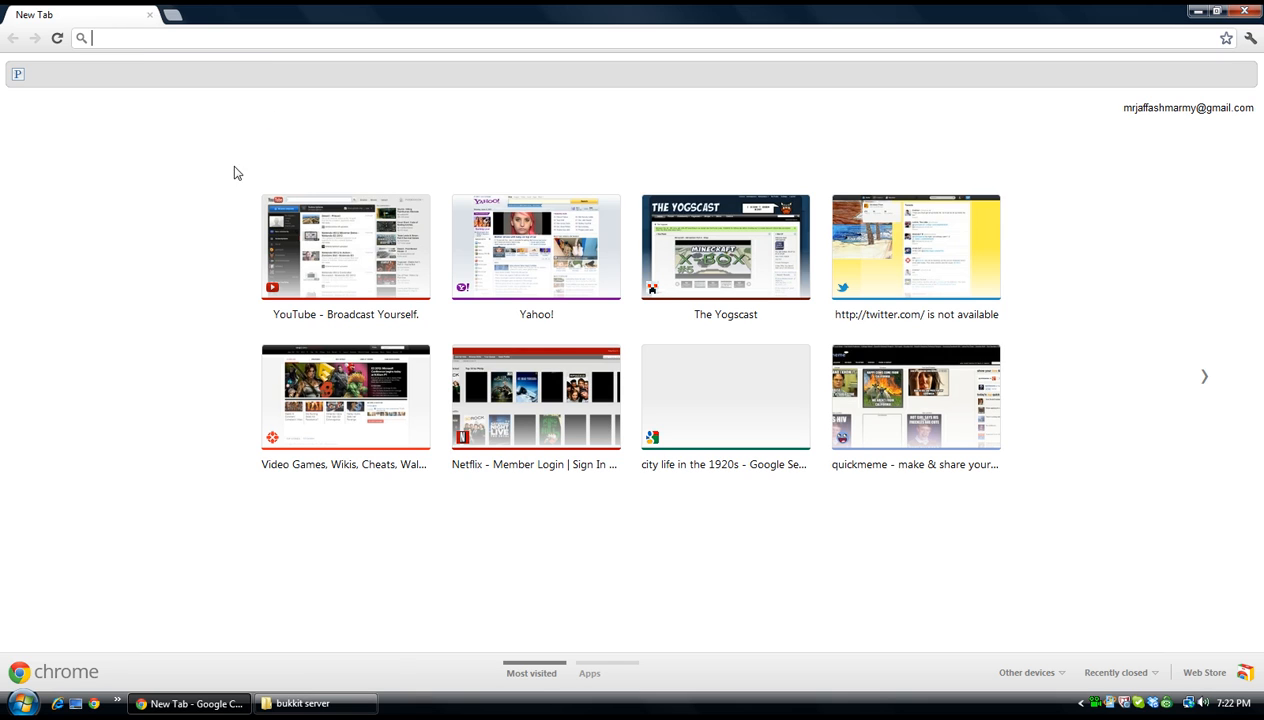
{"action": "type", "text": "19"}
{"action": "key", "text": "Return"}
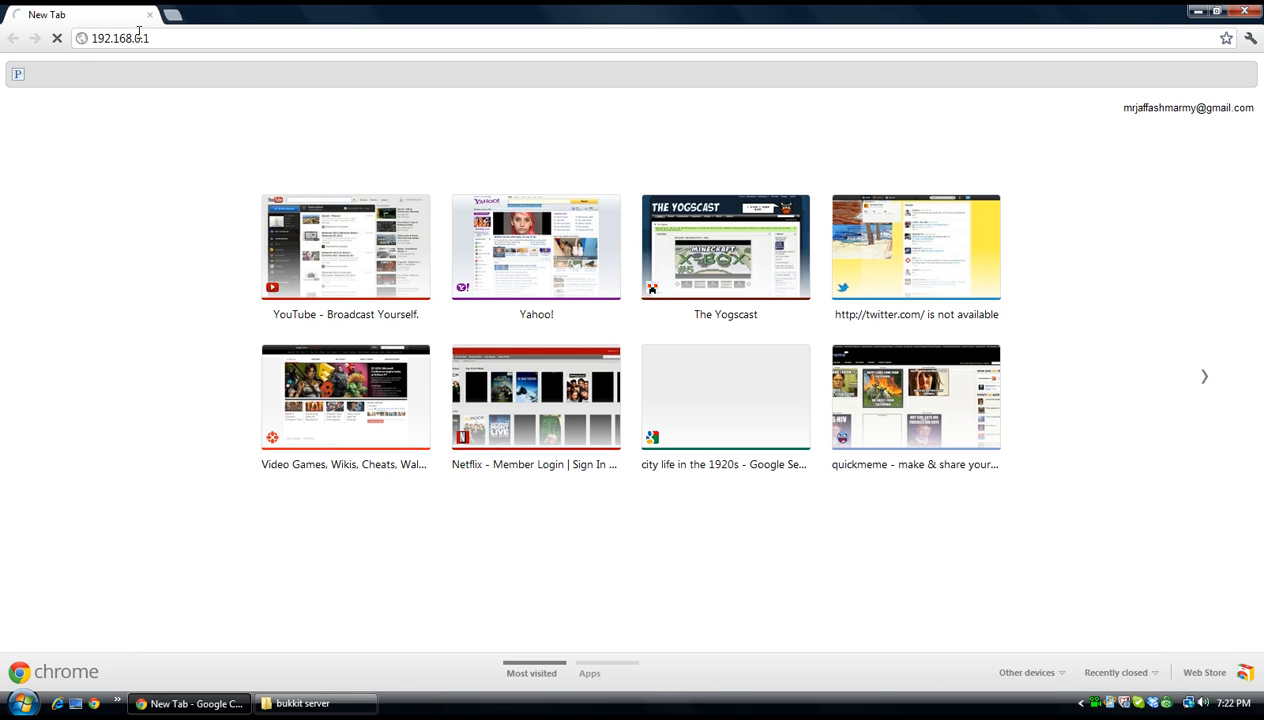
Log in to the router with the saved credentials and open its Port Forwarding page
{"action": "left_click", "coordinate": [94, 40]}
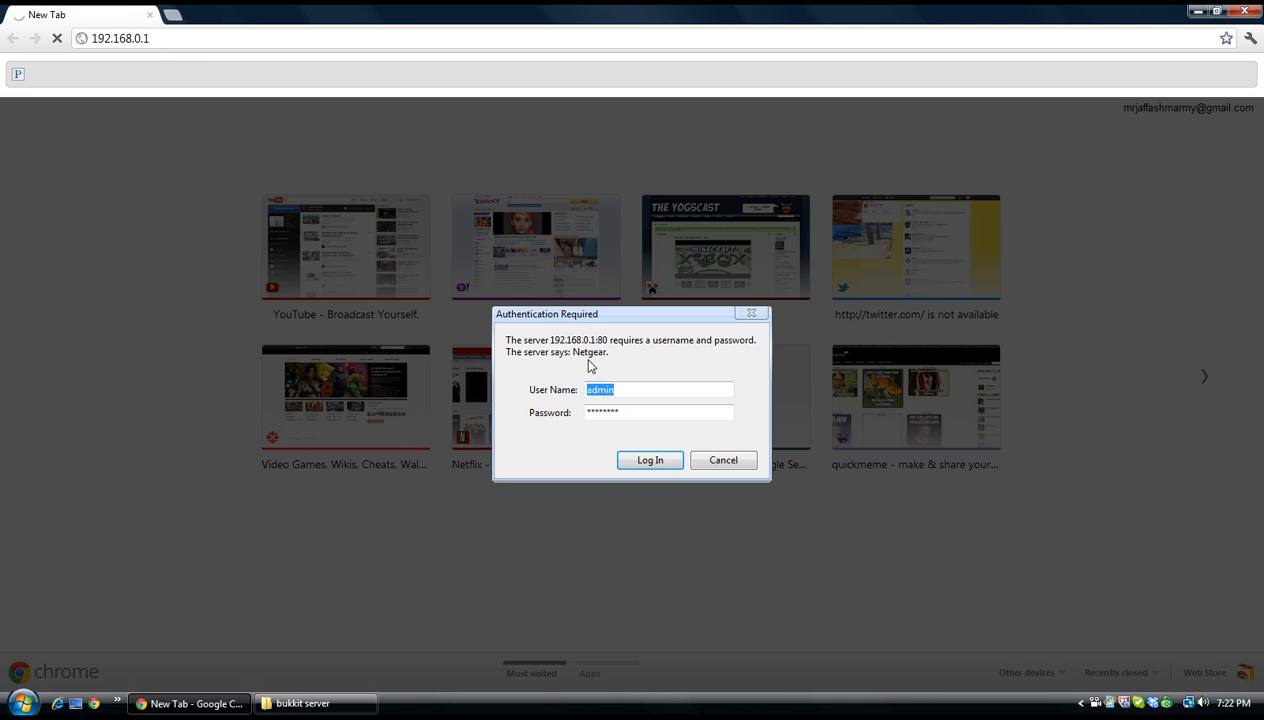
{"action": "left_click", "coordinate": [634, 390]}
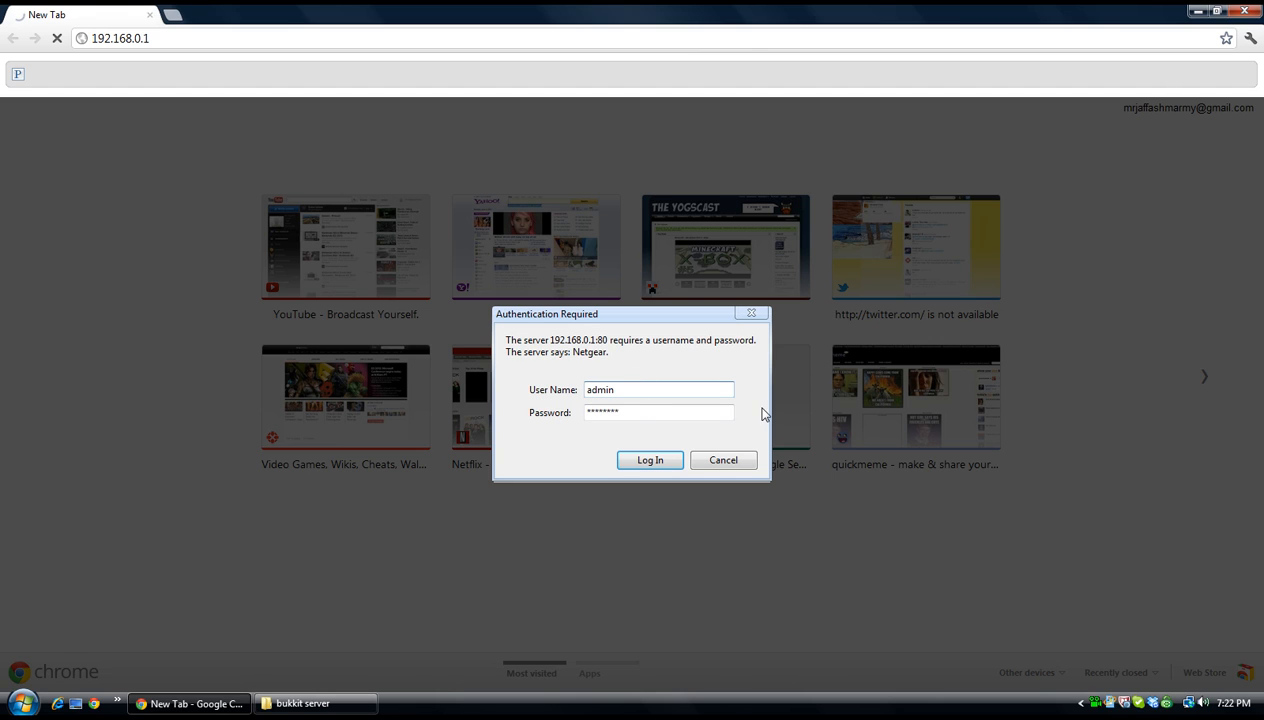
{"action": "left_click", "coordinate": [665, 465]}
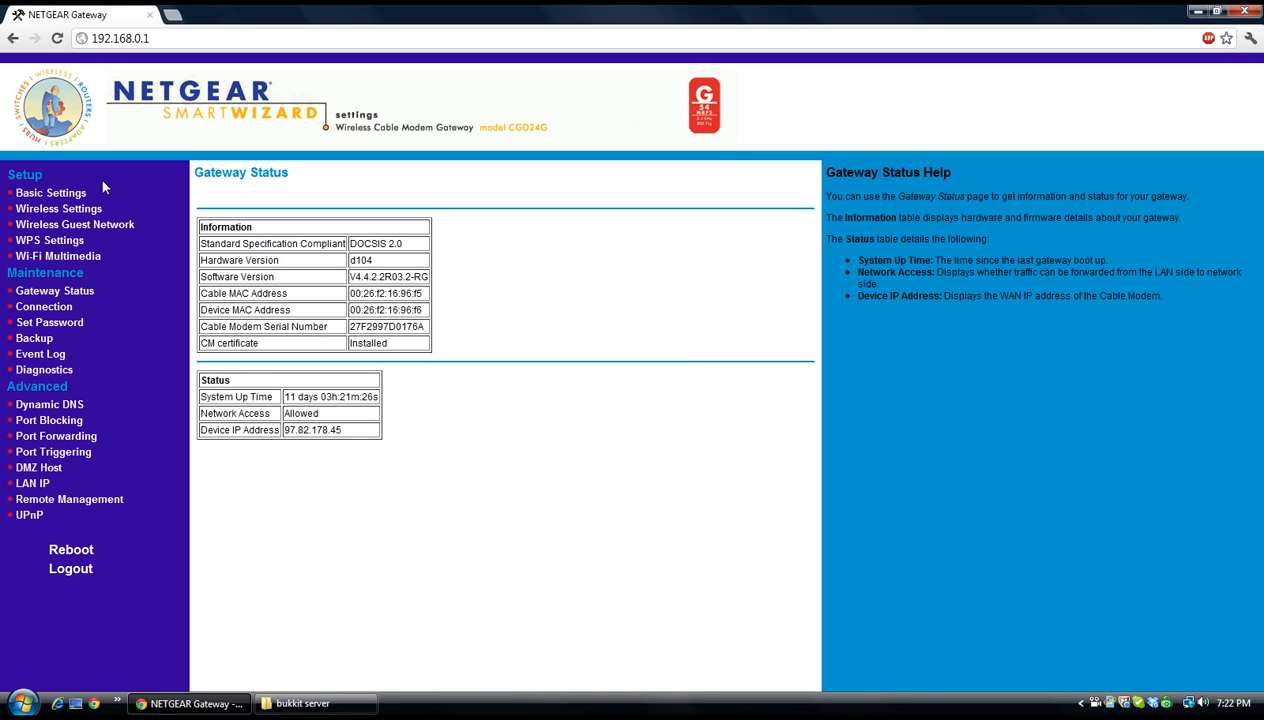
{"action": "left_click", "coordinate": [35, 440]}
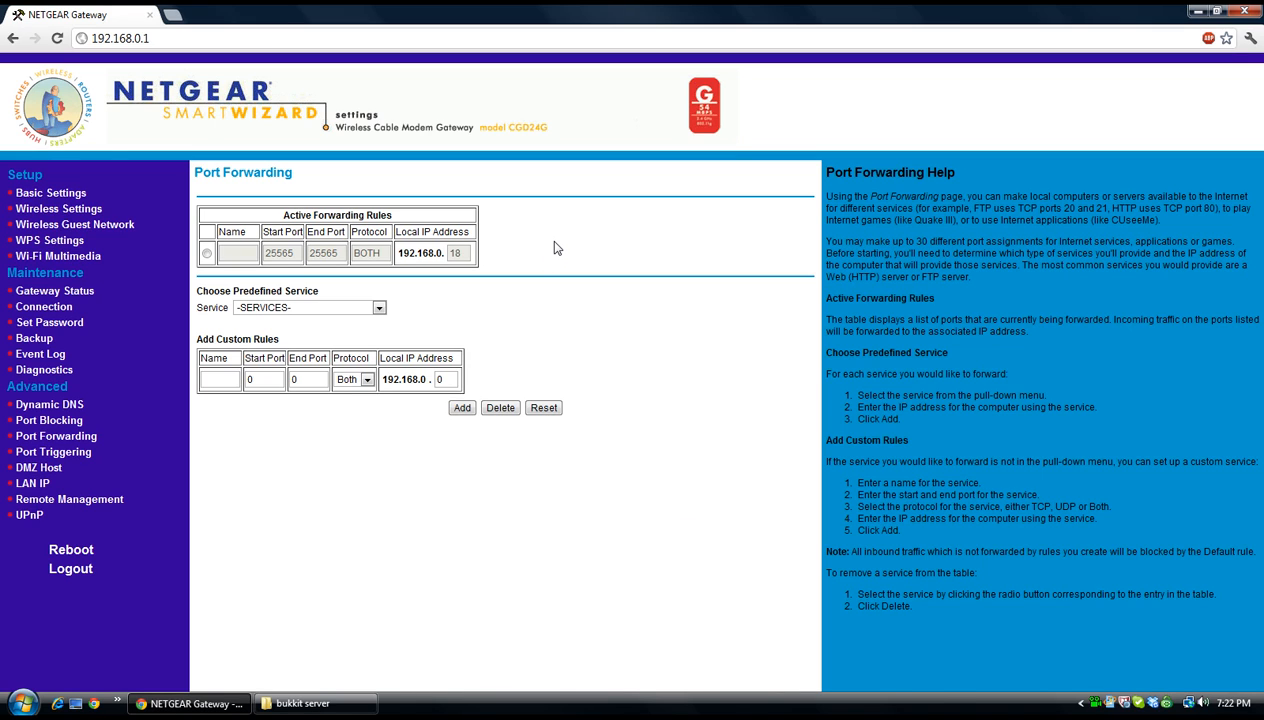
Examine the active forwarding rule and the start and end port fields for custom rules
{"action": "left_click_drag", "start_coordinate": [530, 254], "coordinate": [372, 240]}
{"action": "left_click_drag", "start_coordinate": [215, 246], "coordinate": [214, 257]}
{"action": "left_click", "coordinate": [601, 277]}
{"action": "left_click", "coordinate": [257, 380]}
{"action": "left_click_drag", "start_coordinate": [665, 417], "coordinate": [183, 343]}
{"action": "left_click", "coordinate": [260, 378]}
{"action": "left_click", "coordinate": [291, 371]}
Check the server-port line in the server PROPERTIES file in the bukkit server folder, and close the file and folder
{"action": "left_click", "coordinate": [310, 703]}
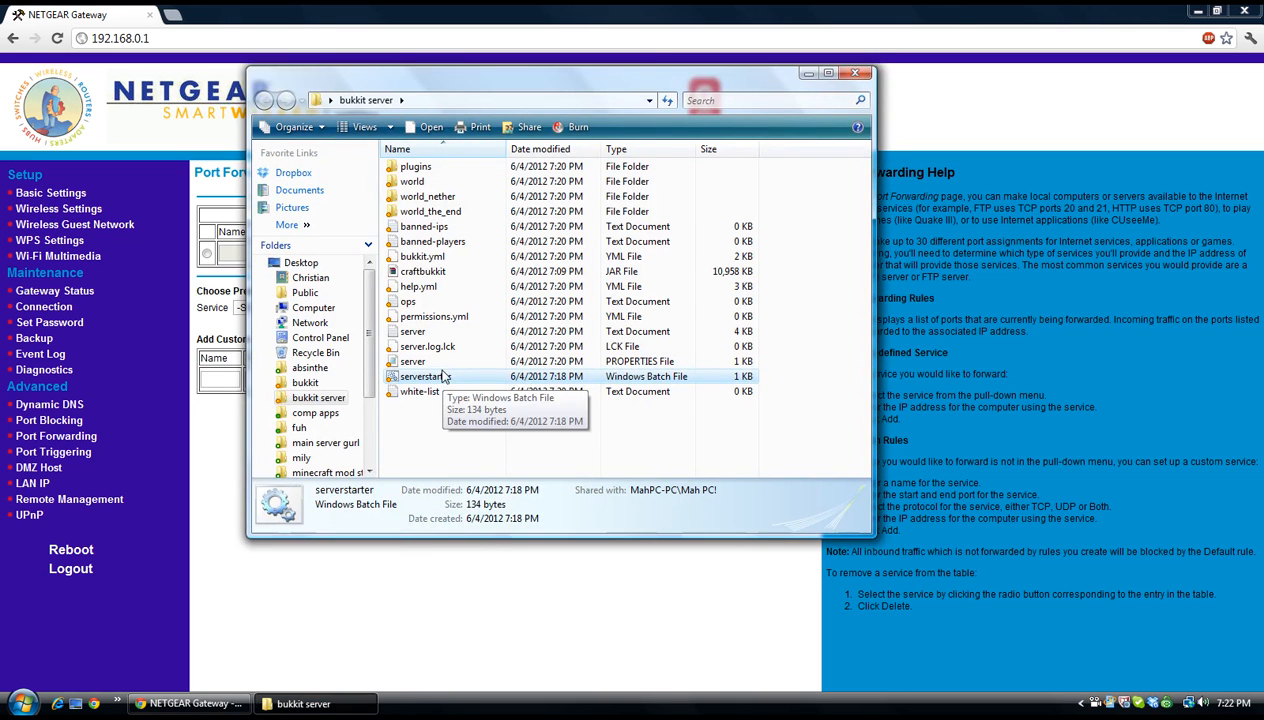
{"action": "double_click", "coordinate": [413, 361]}
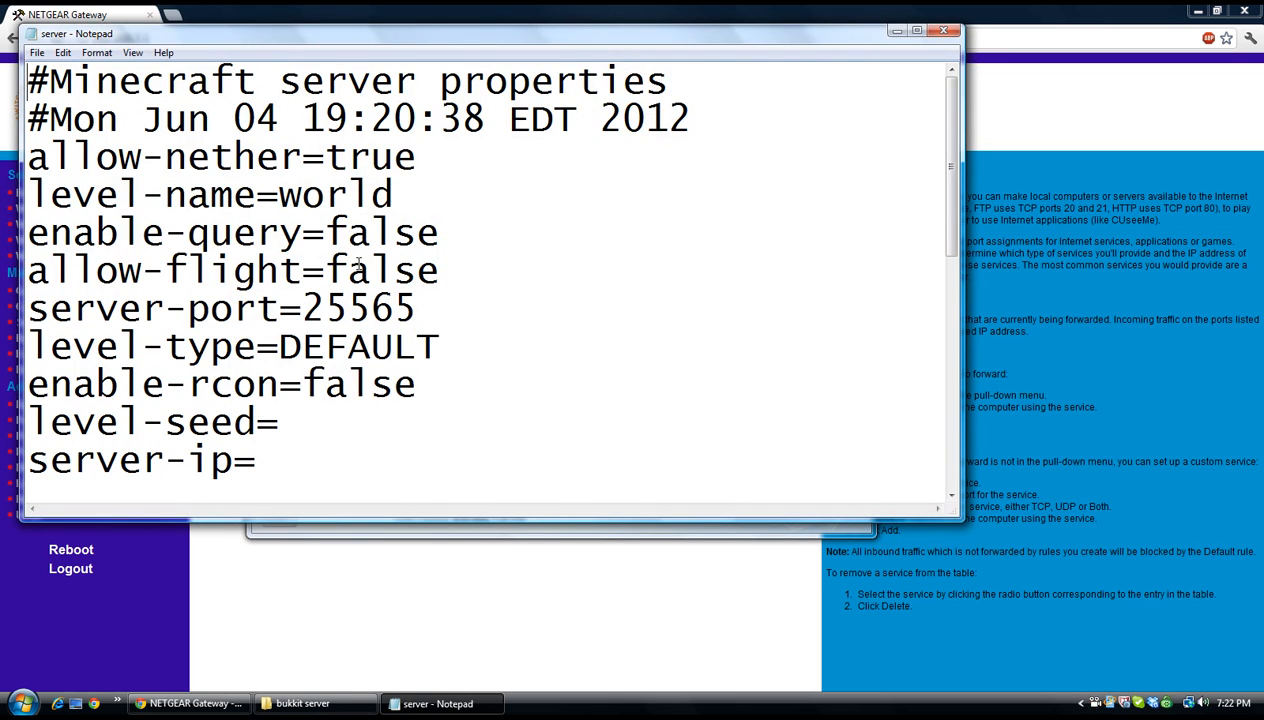
{"action": "scroll", "coordinate": [357, 262], "scroll_direction": "down", "scroll_amount": 1}
{"action": "scroll", "coordinate": [355, 262], "scroll_direction": "down", "scroll_amount": 2}
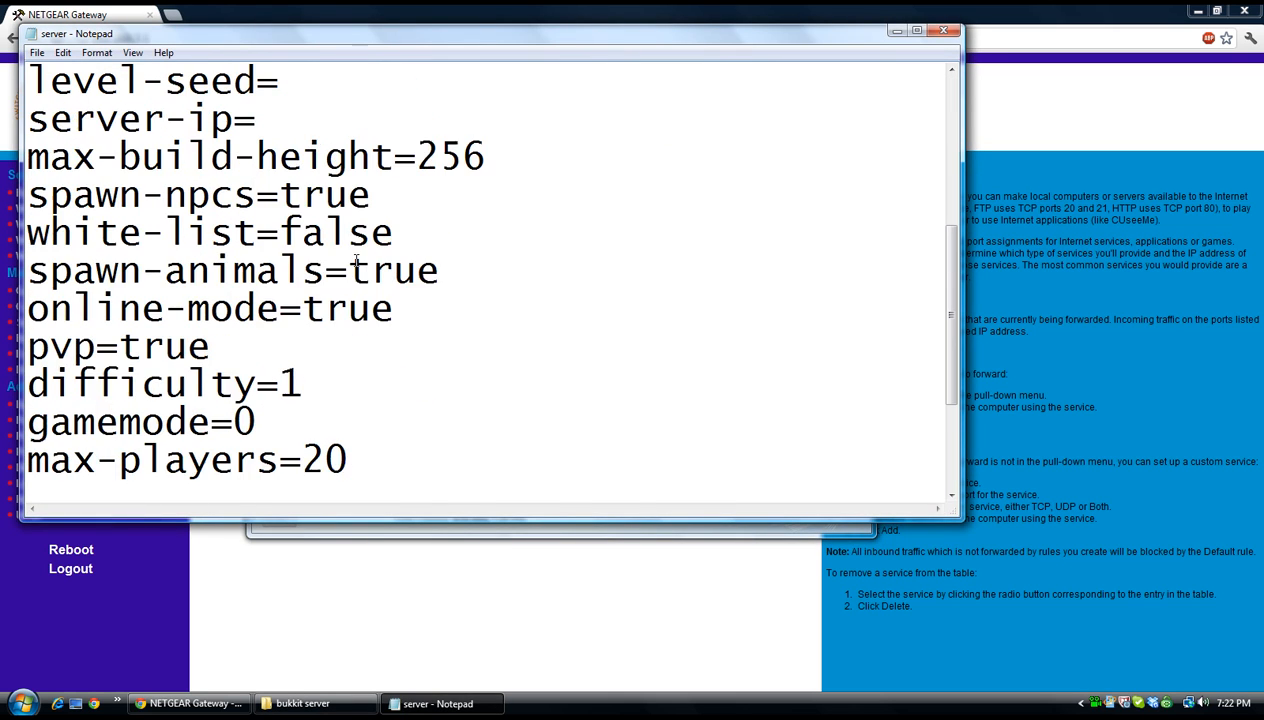
{"action": "scroll", "coordinate": [355, 262], "scroll_direction": "down", "scroll_amount": 2}
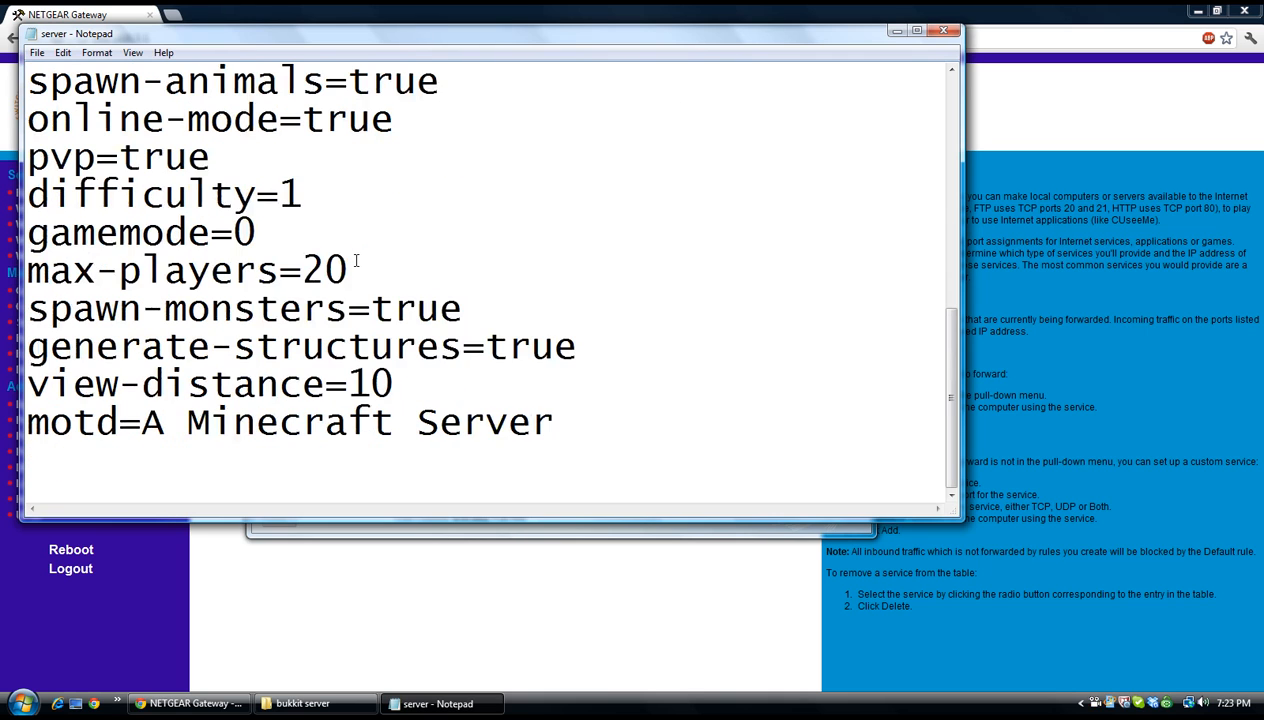
{"action": "scroll", "coordinate": [355, 260], "scroll_direction": "up", "scroll_amount": 3}
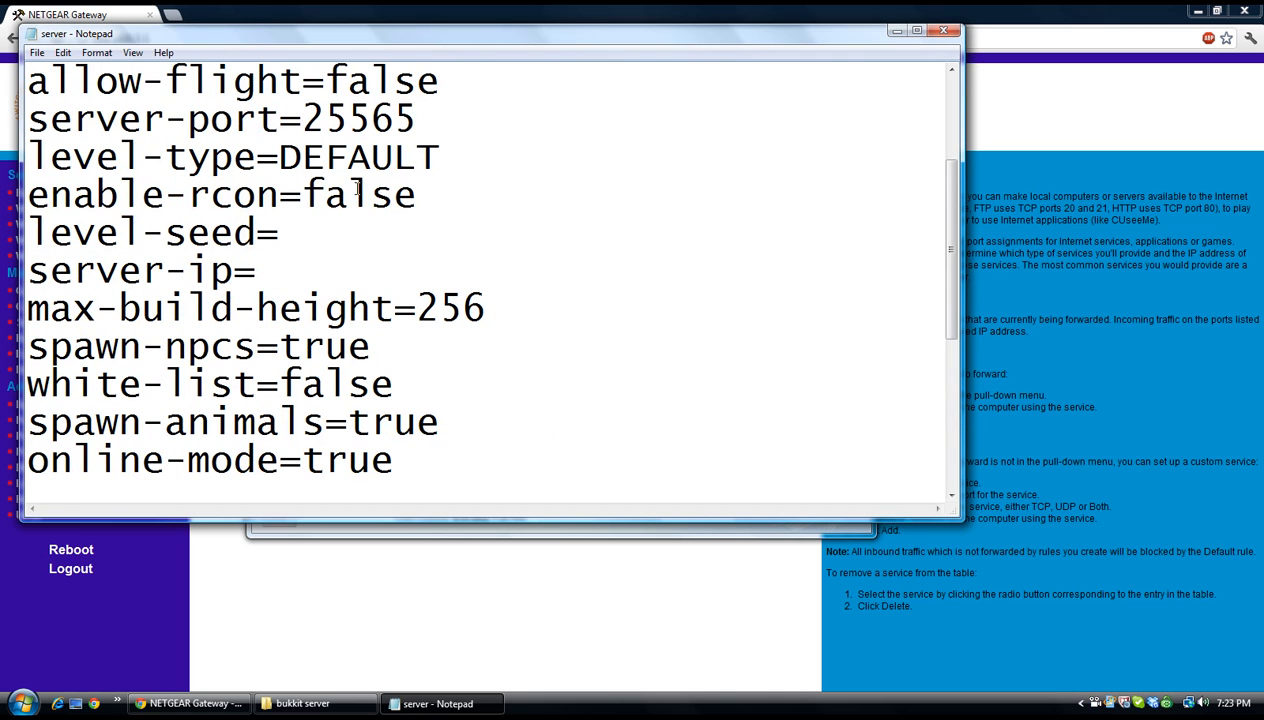
{"action": "left_click_drag", "start_coordinate": [32, 122], "coordinate": [419, 122]}
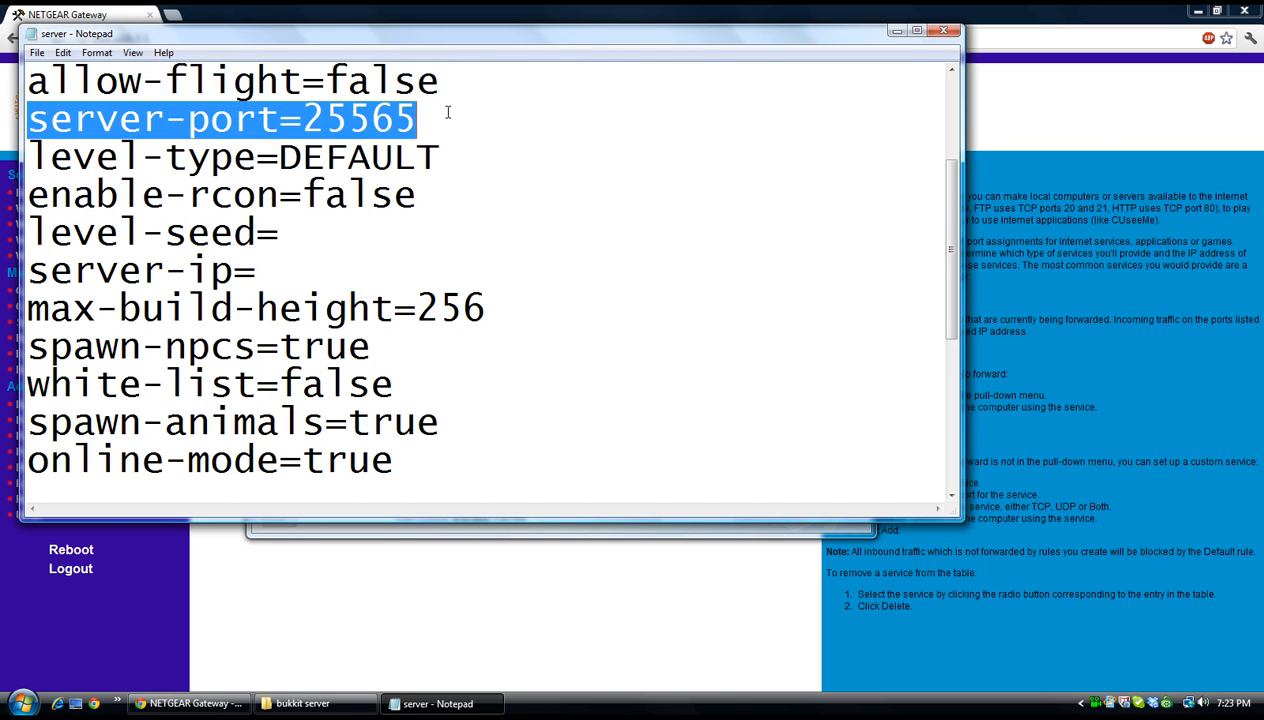
{"action": "left_click", "coordinate": [419, 122]}
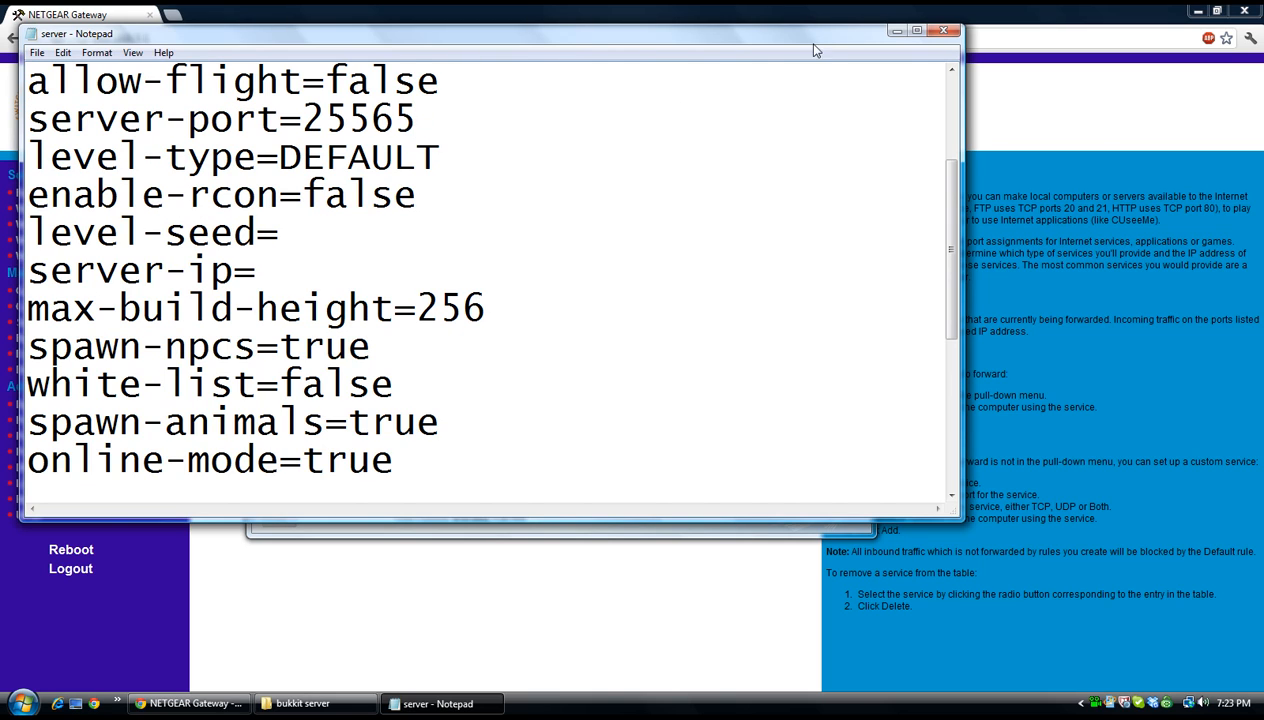
{"action": "left_click", "coordinate": [947, 37]}
{"action": "left_click", "coordinate": [858, 75]}
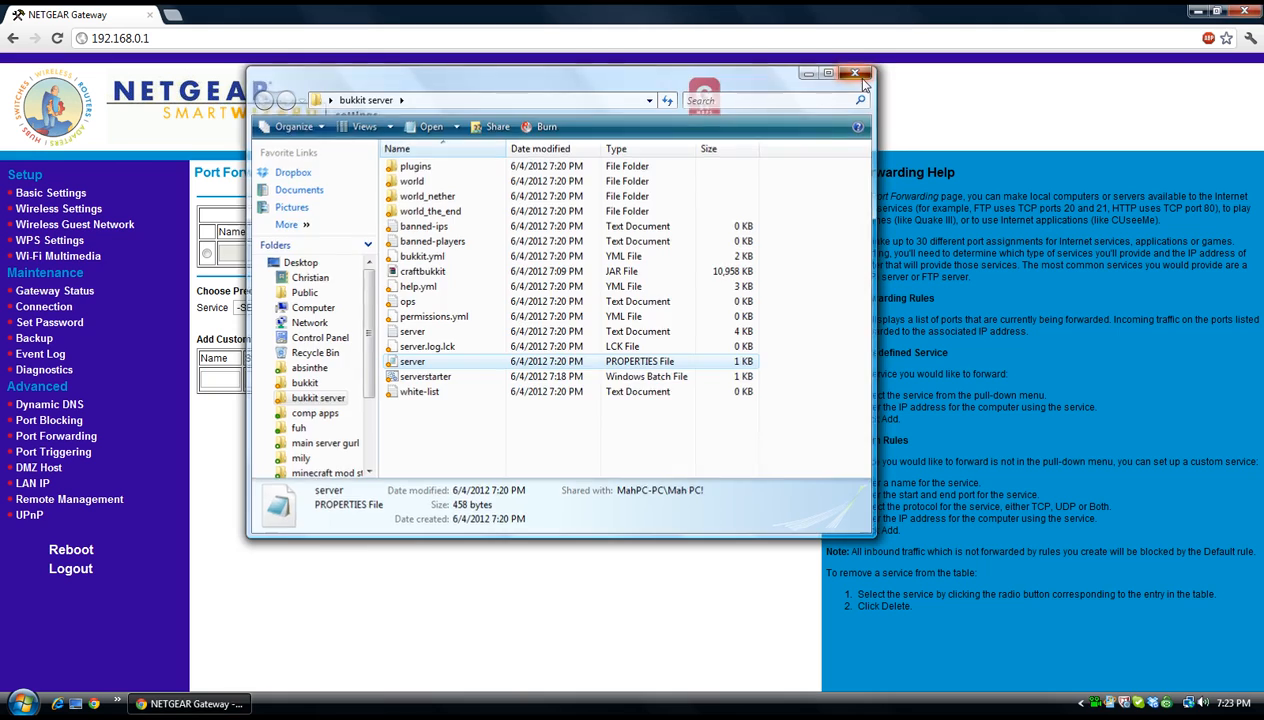
Fill in a custom forwarding rule with start and end port 25565, and close the router page without adding it
{"action": "left_click", "coordinate": [268, 379]}
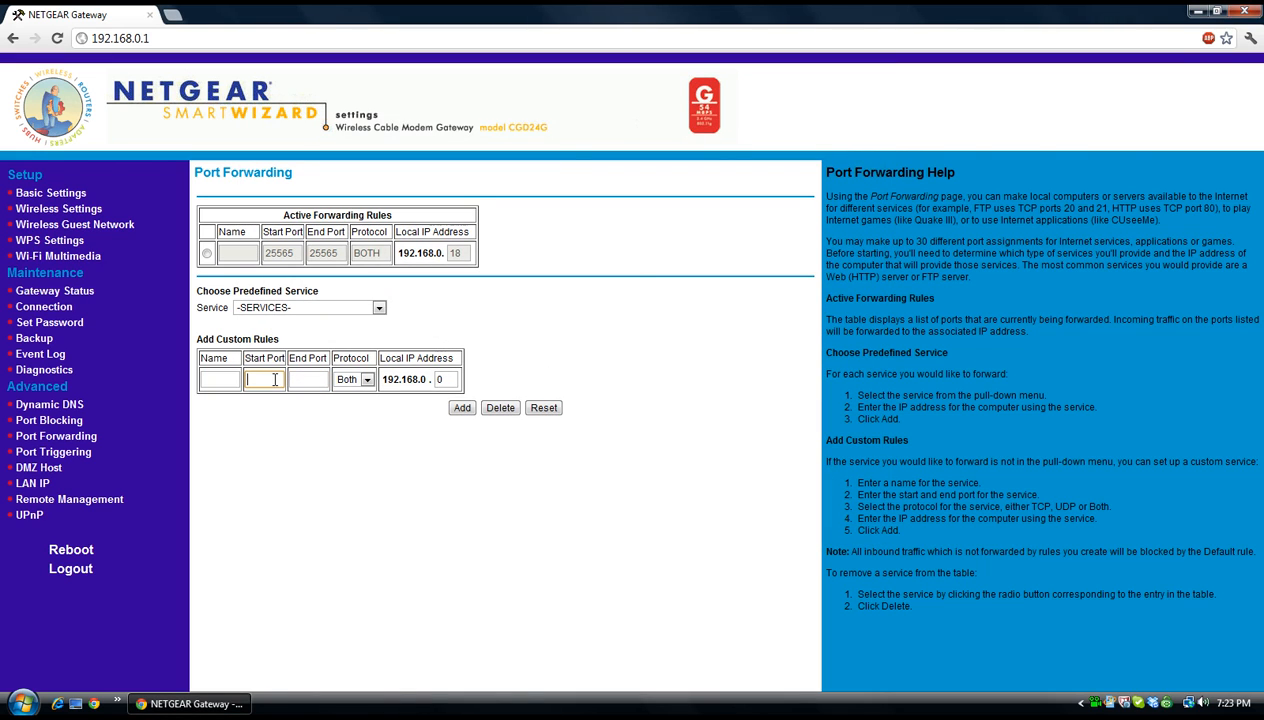
{"action": "type", "text": "25565"}
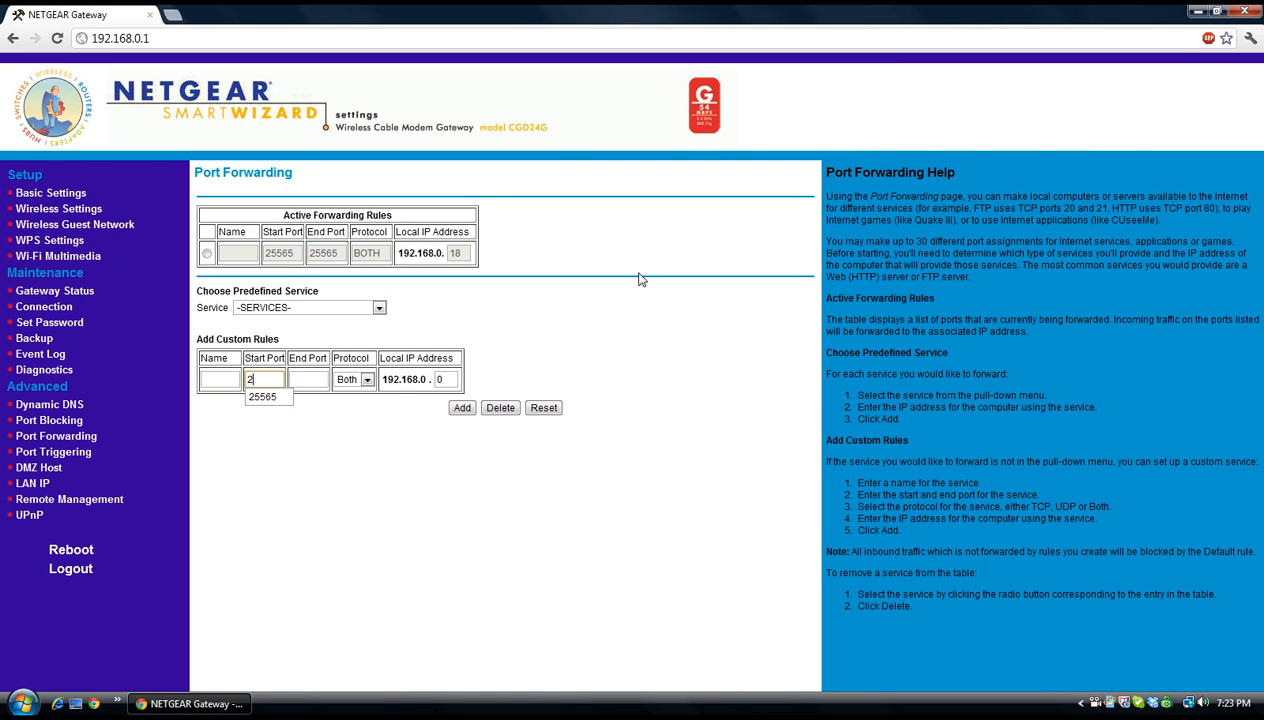
{"action": "left_click", "coordinate": [296, 377]}
{"action": "type", "text": "25565"}
{"action": "left_click", "coordinate": [358, 501]}
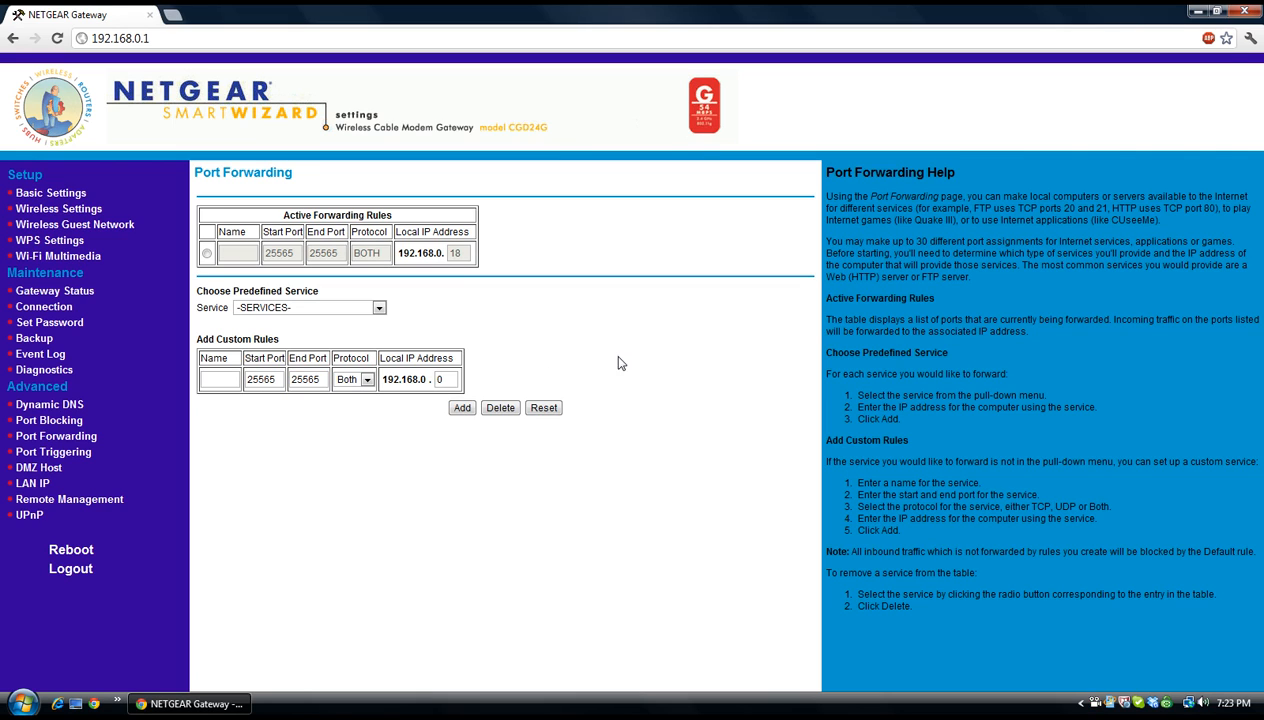
{"action": "double_click", "coordinate": [444, 378]}
{"action": "left_click", "coordinate": [440, 495]}
{"action": "left_click", "coordinate": [150, 16]}
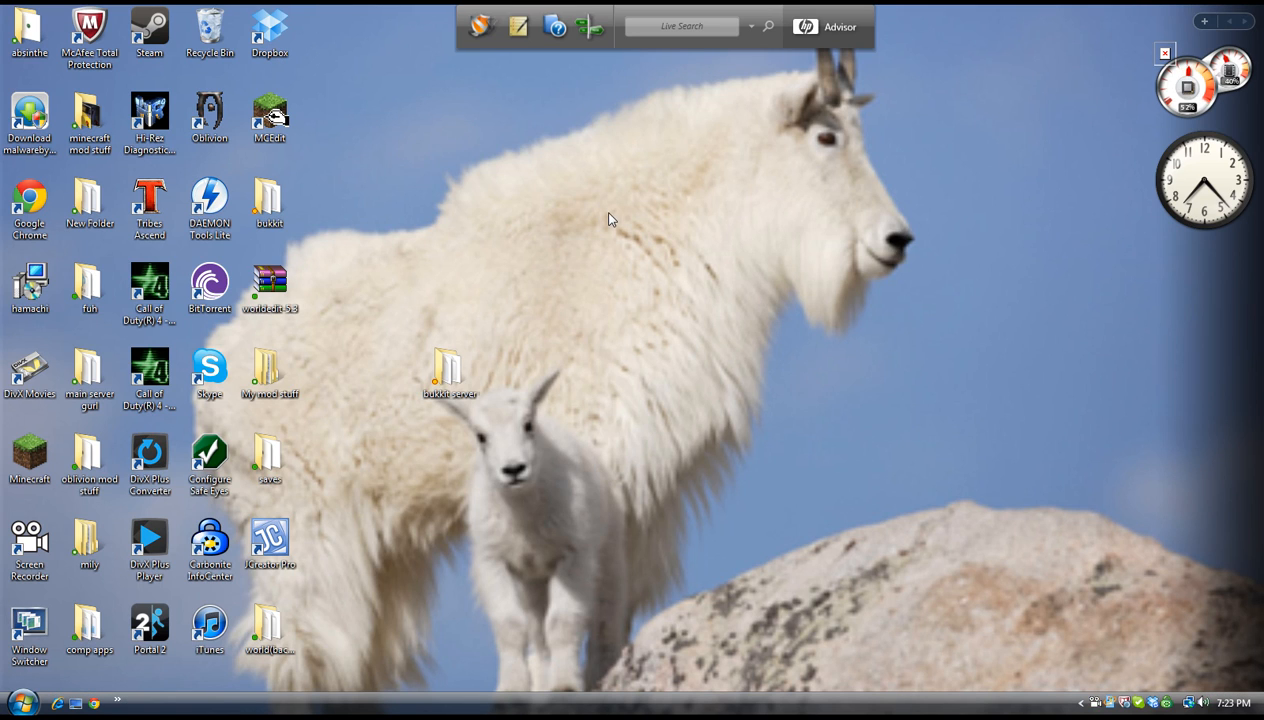
Run serverstarter from the bukkit server folder on the desktop, and minimize its console and the folder
{"action": "double_click", "coordinate": [447, 368]}
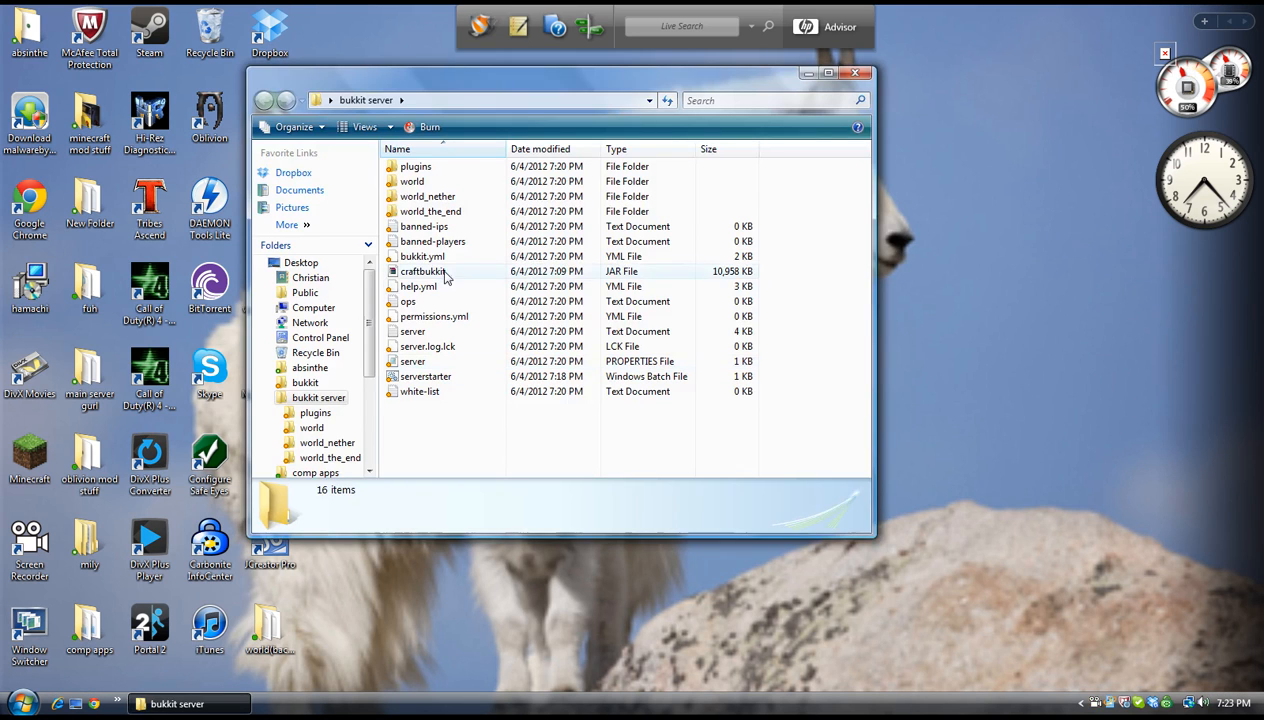
{"action": "double_click", "coordinate": [424, 378]}
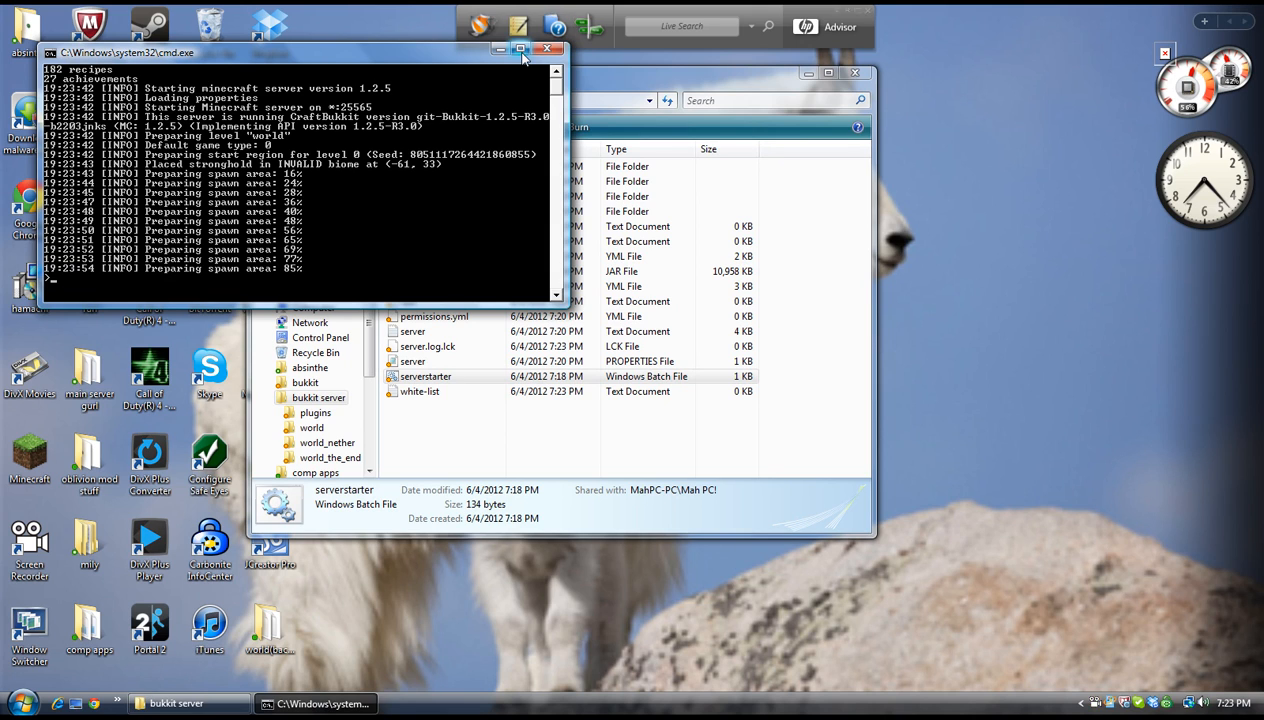
{"action": "scroll", "coordinate": [464, 84], "scroll_direction": "down", "scroll_amount": 8}
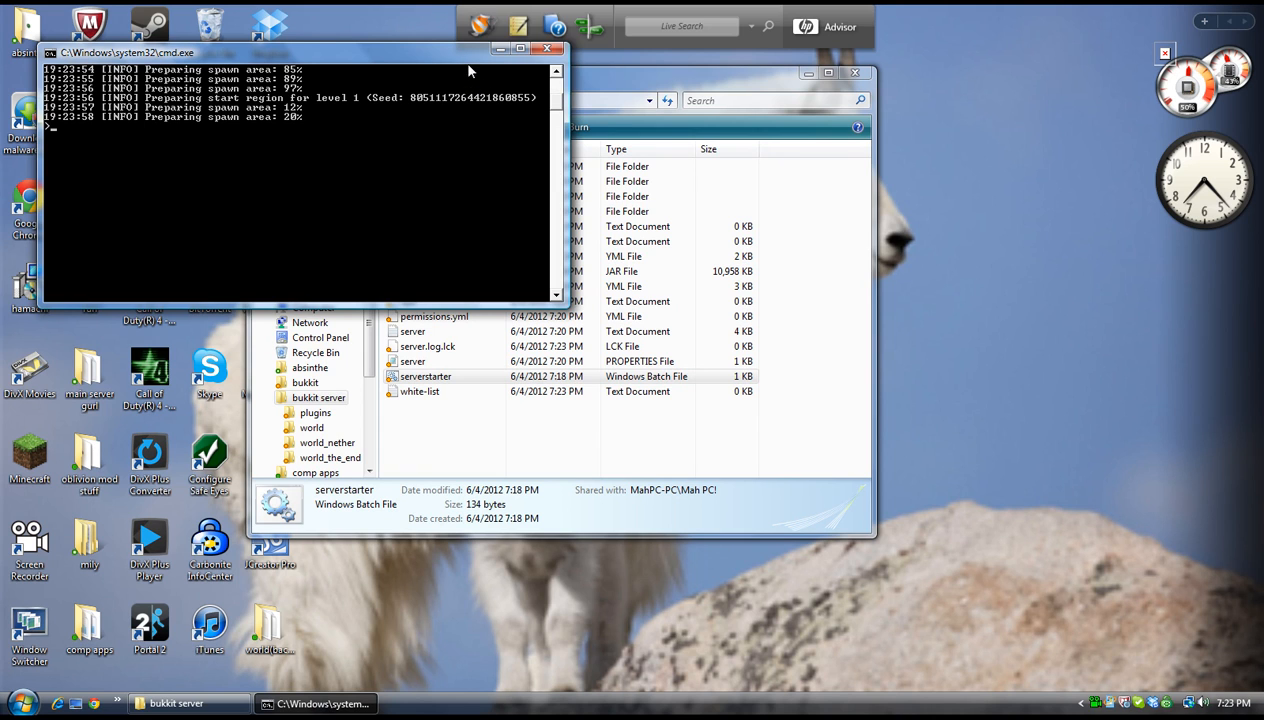
{"action": "left_click", "coordinate": [499, 48]}
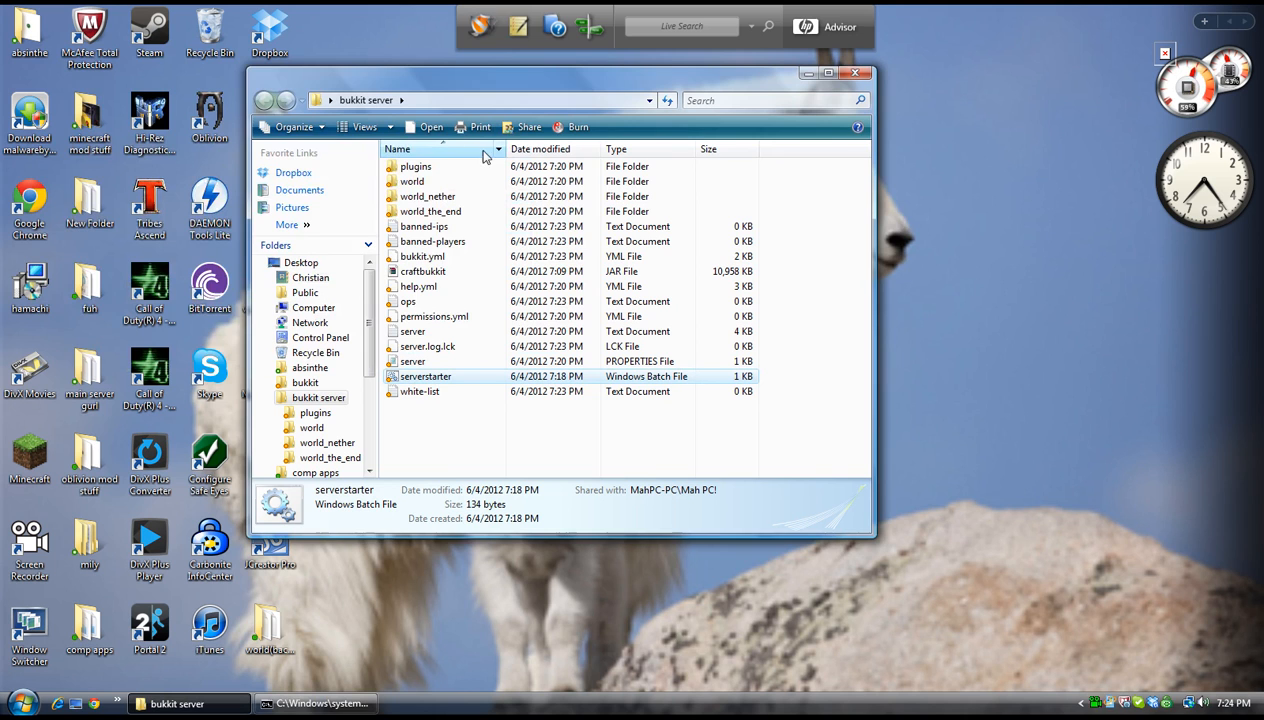
{"action": "left_click", "coordinate": [808, 73]}
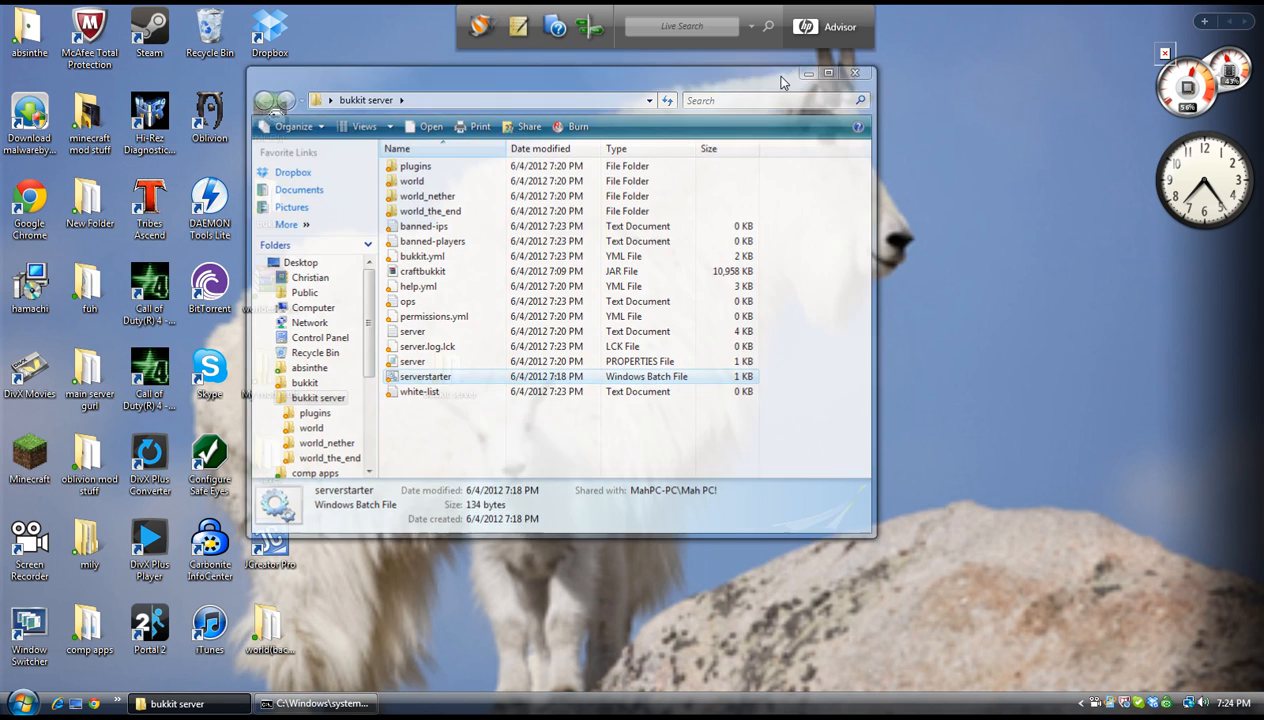
Launch Minecraft from the desktop, allowing it to run, and log in with the remembered account while the server loads
{"action": "double_click", "coordinate": [36, 466]}
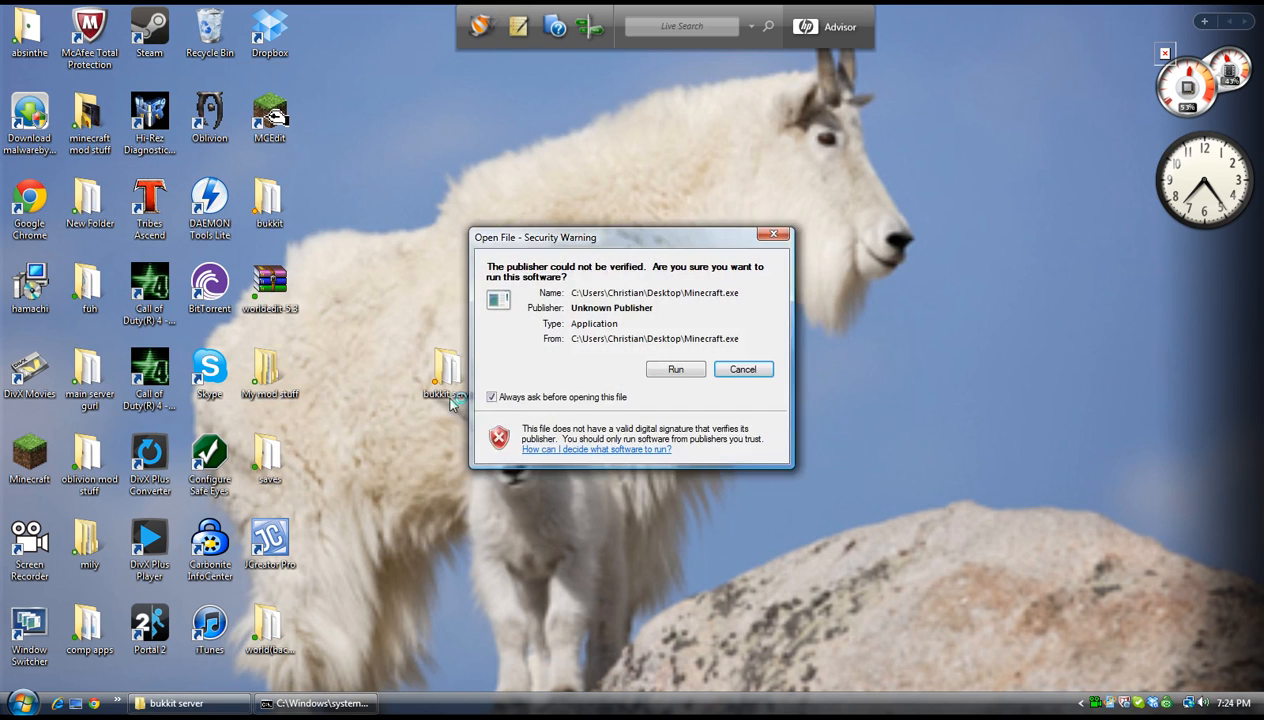
{"action": "left_click", "coordinate": [703, 370]}
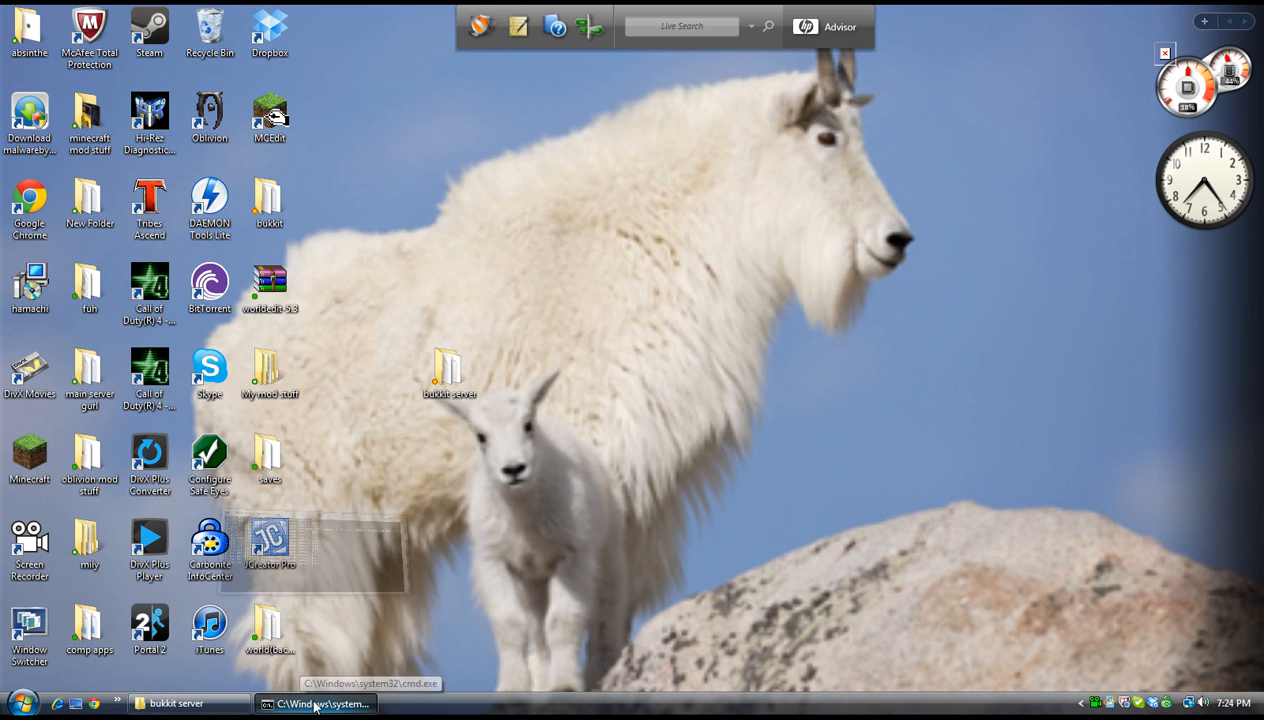
{"action": "left_click", "coordinate": [315, 705]}
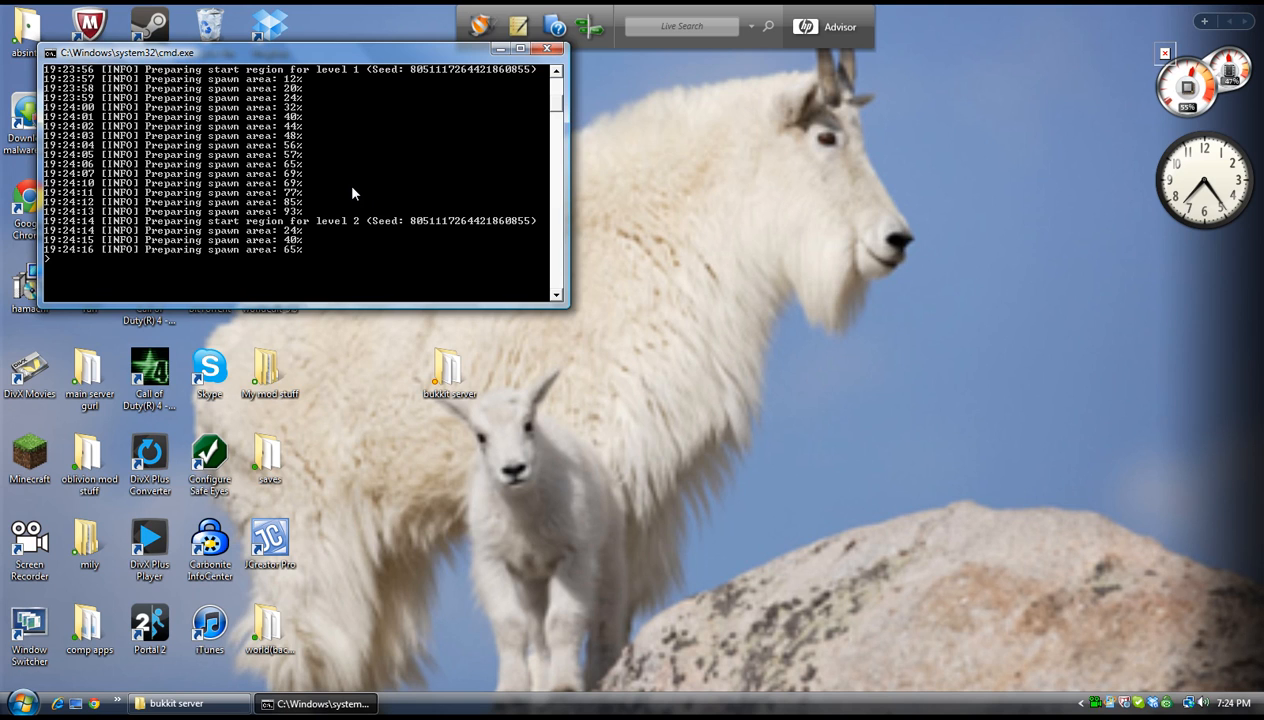
{"action": "left_click", "coordinate": [502, 50]}
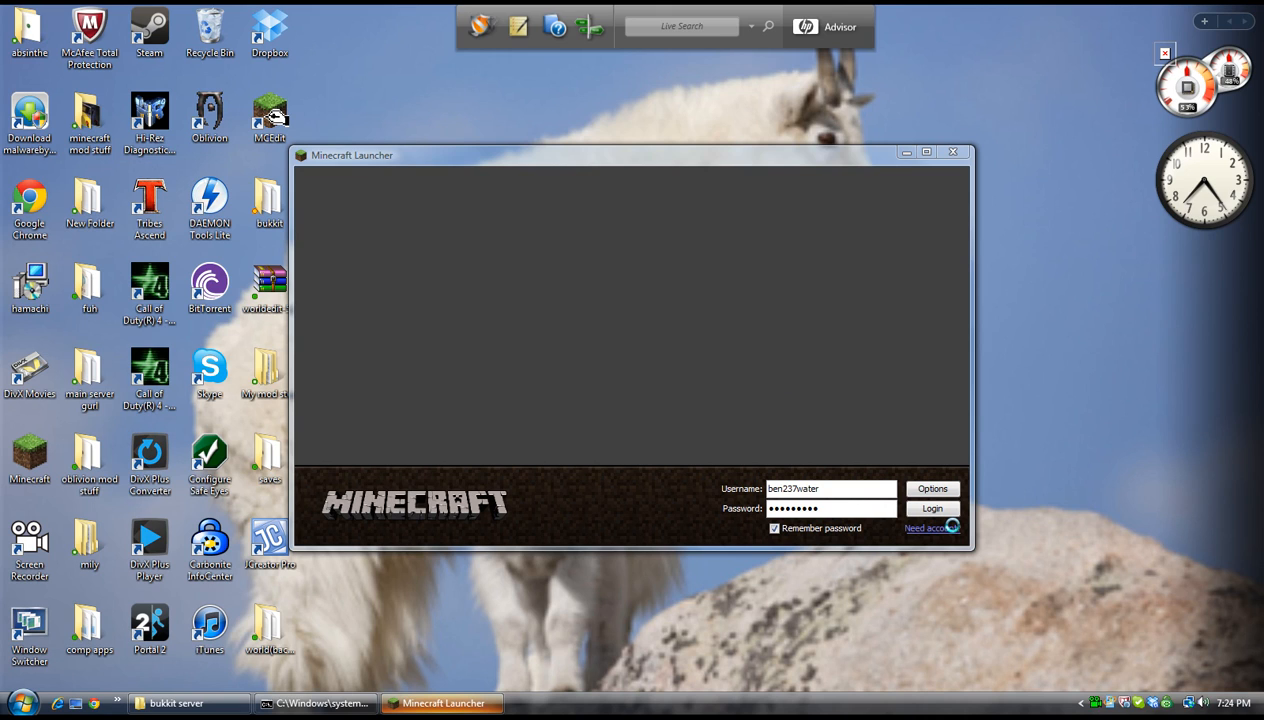
{"action": "left_click", "coordinate": [593, 500]}
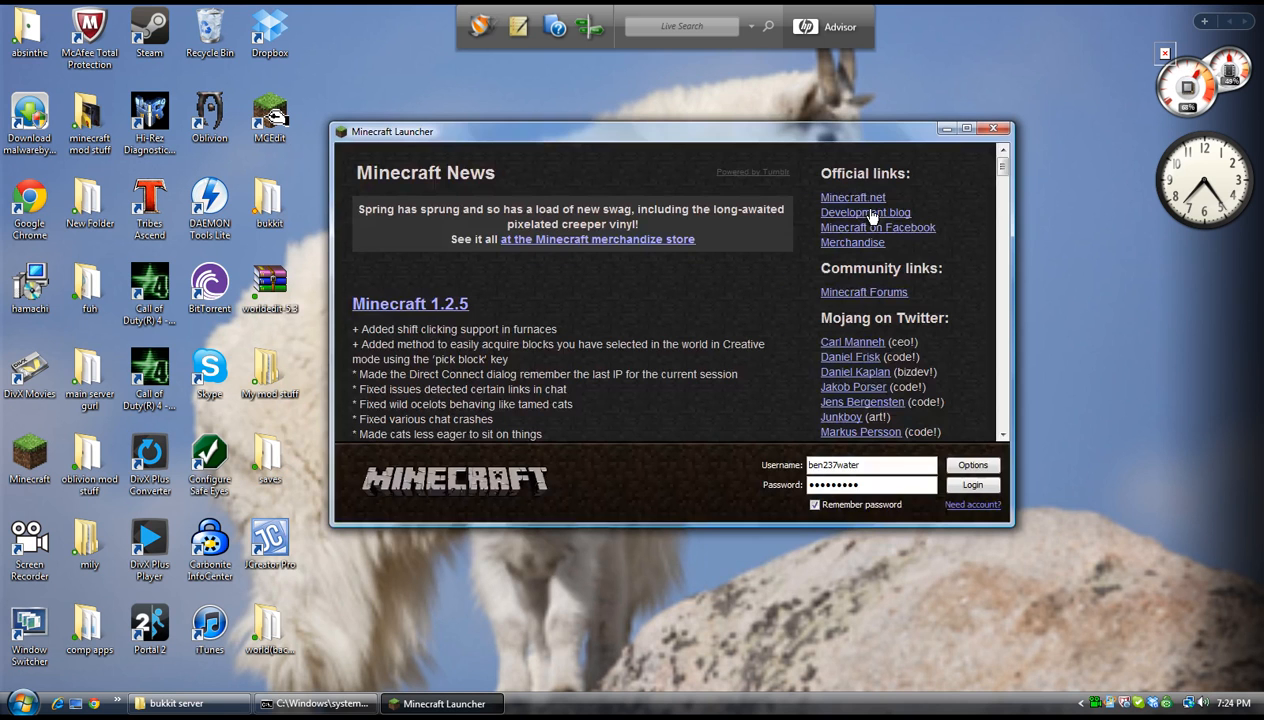
{"action": "left_click", "coordinate": [964, 486]}
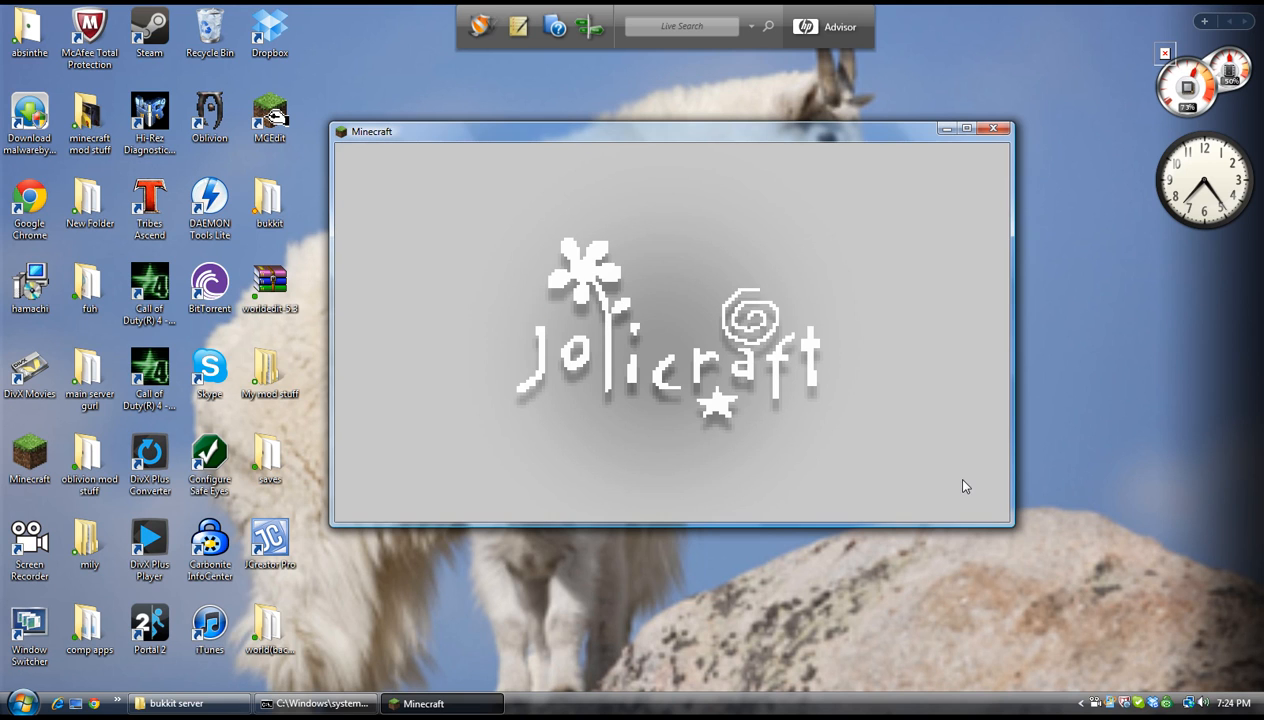
Check that the server console has finished loading, minimize it, and join the localhost server in Minecraft multiplayer
{"action": "left_click", "coordinate": [316, 703]}
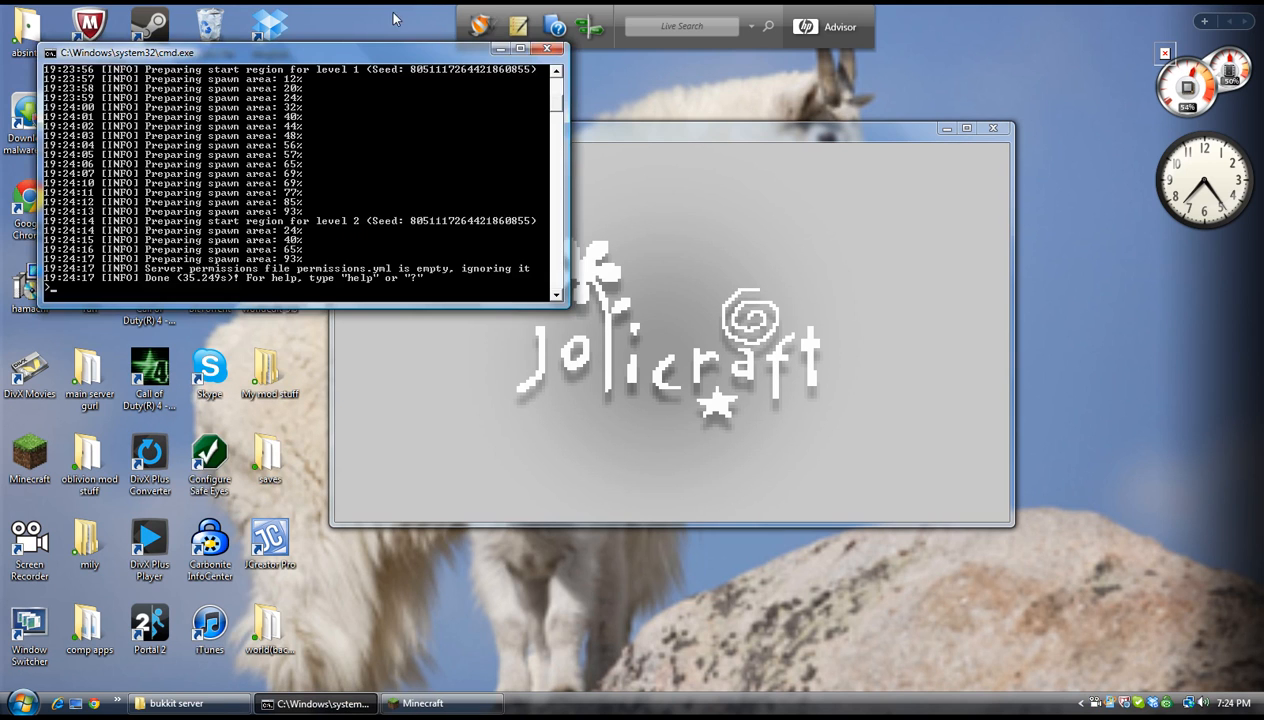
{"action": "left_click", "coordinate": [501, 50]}
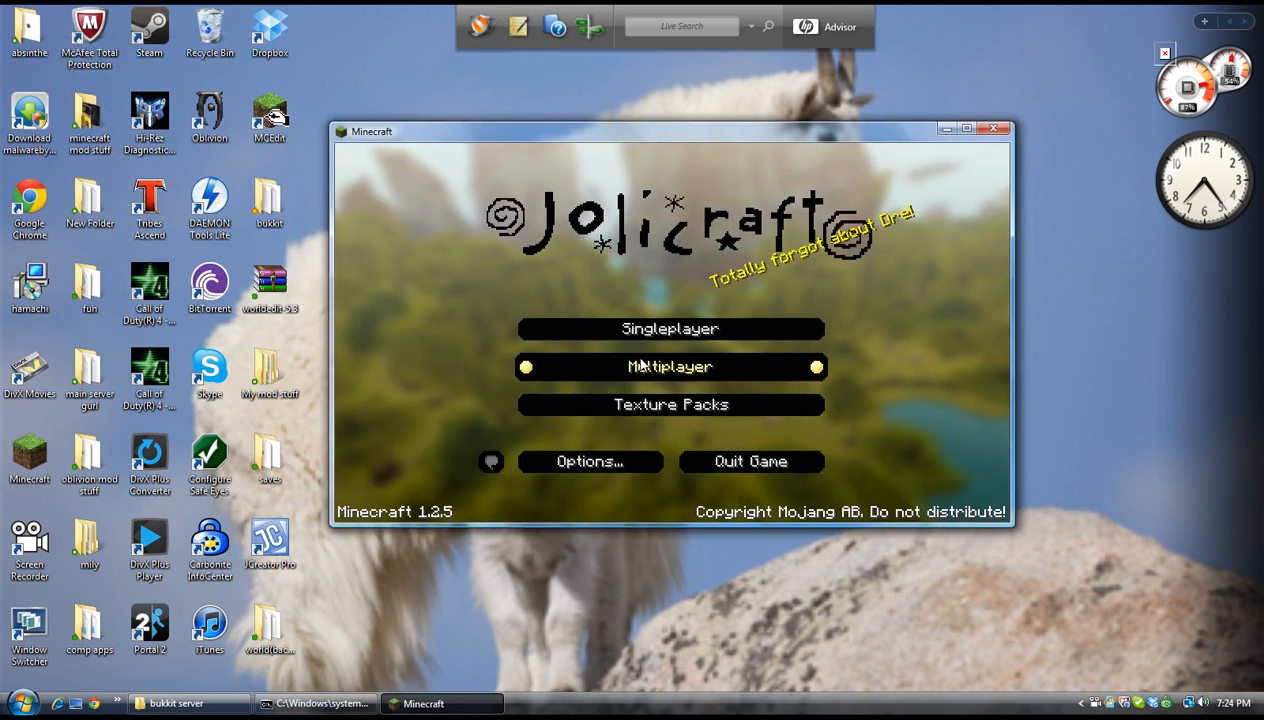
{"action": "left_click", "coordinate": [610, 362]}
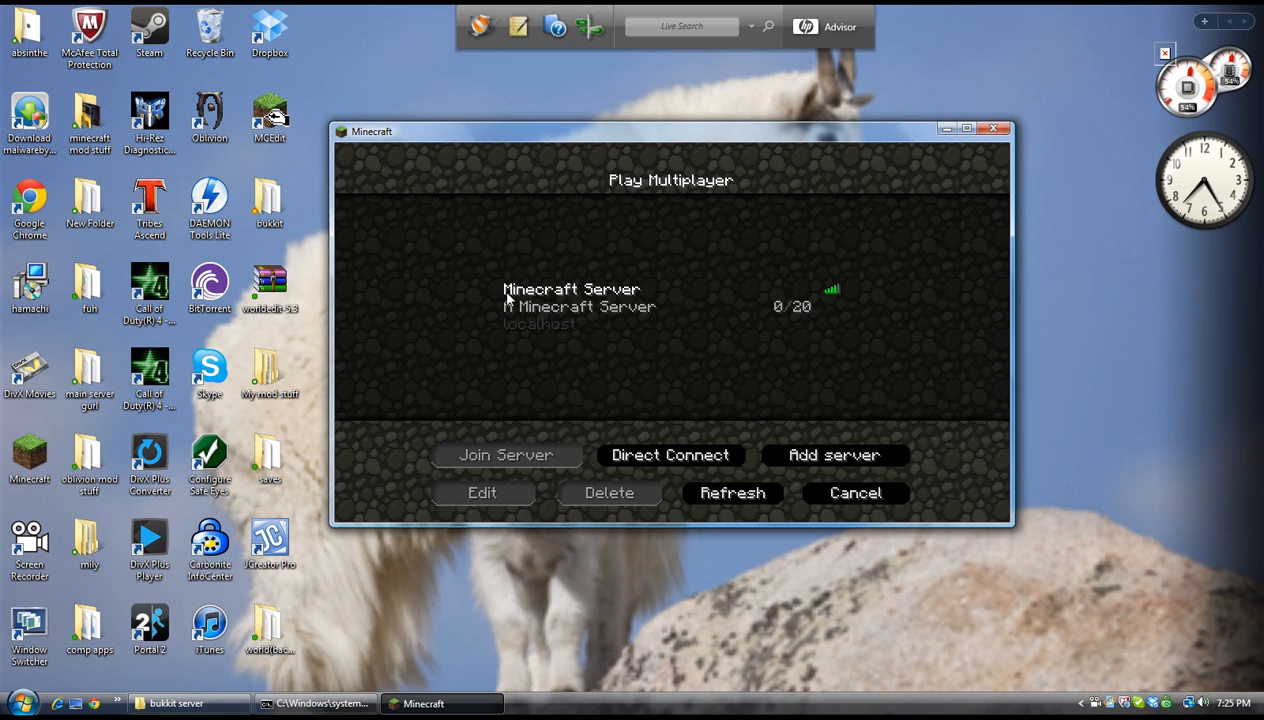
{"action": "left_click", "coordinate": [582, 310]}
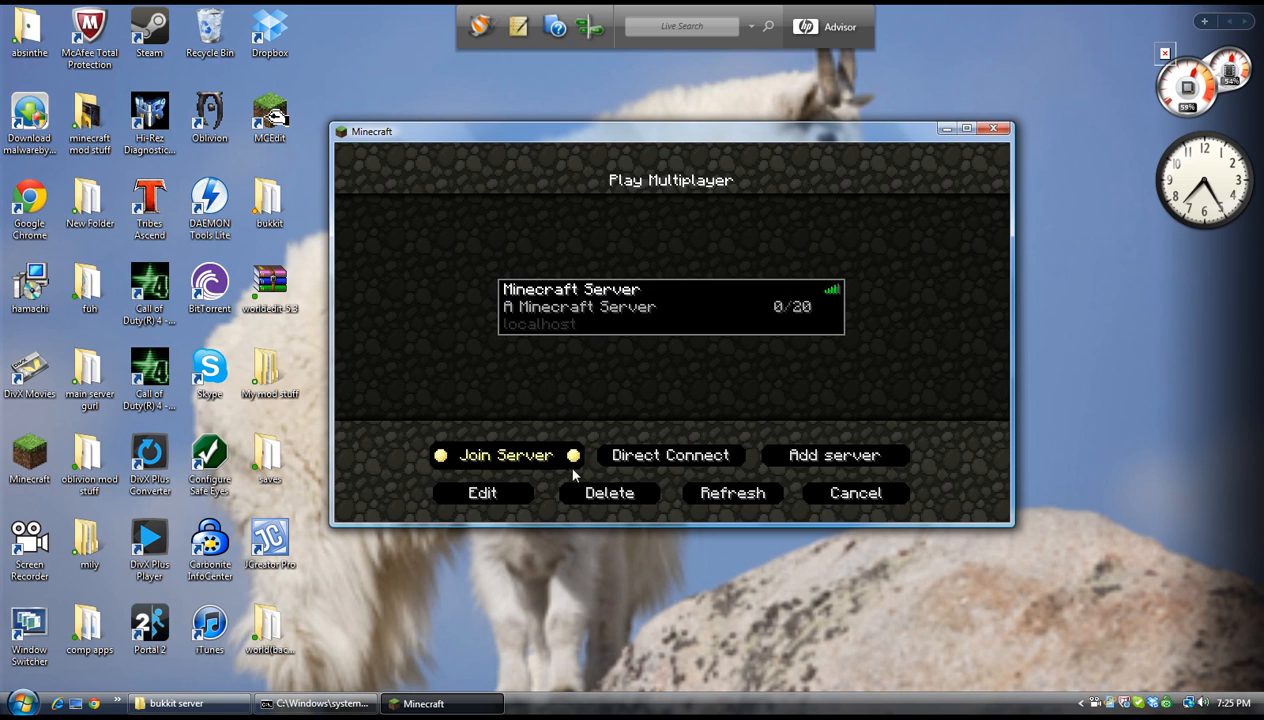
{"action": "left_click", "coordinate": [539, 464]}
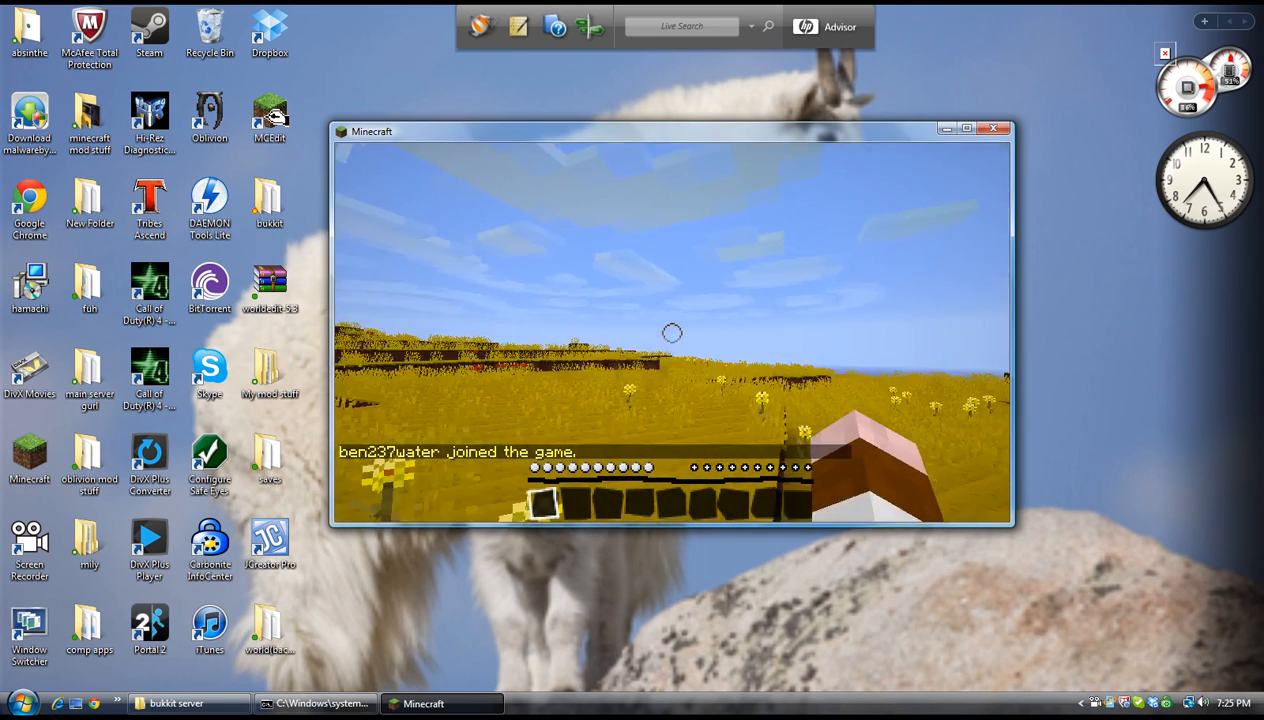
Walk and jump around the server's world to try it out
{"action": "key", "text": "w"}
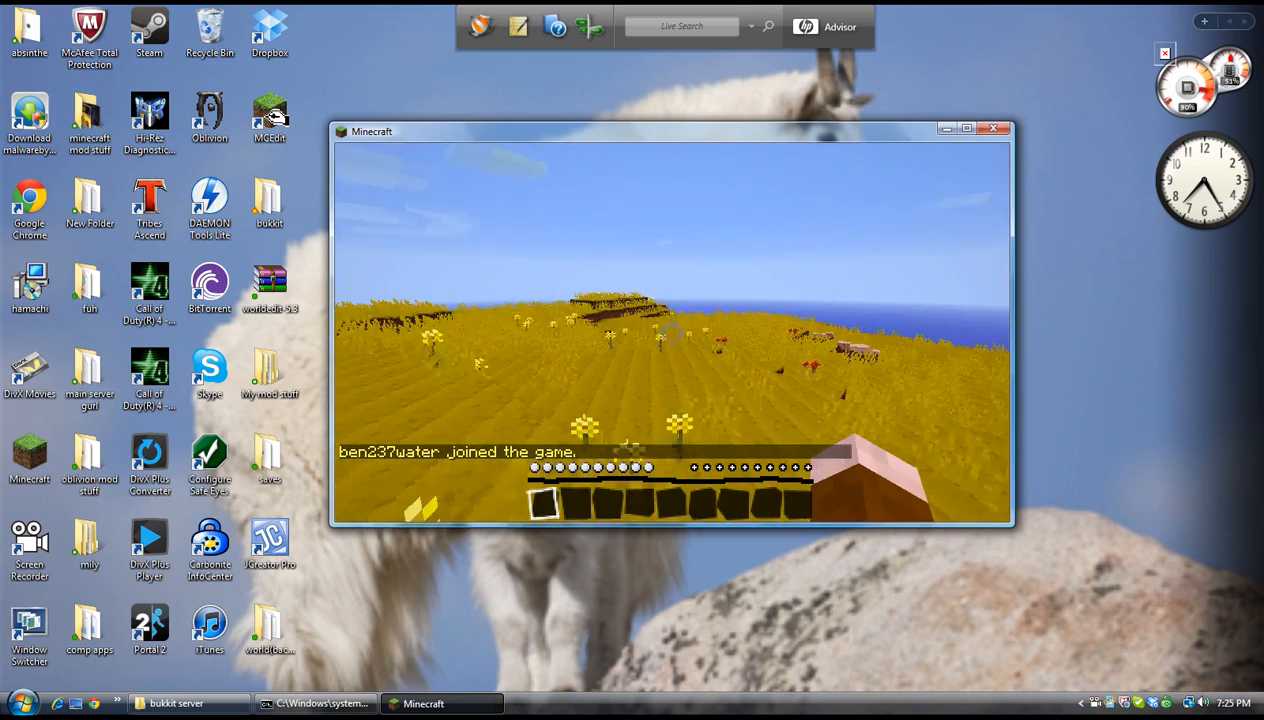
{"action": "key", "text": "w"}
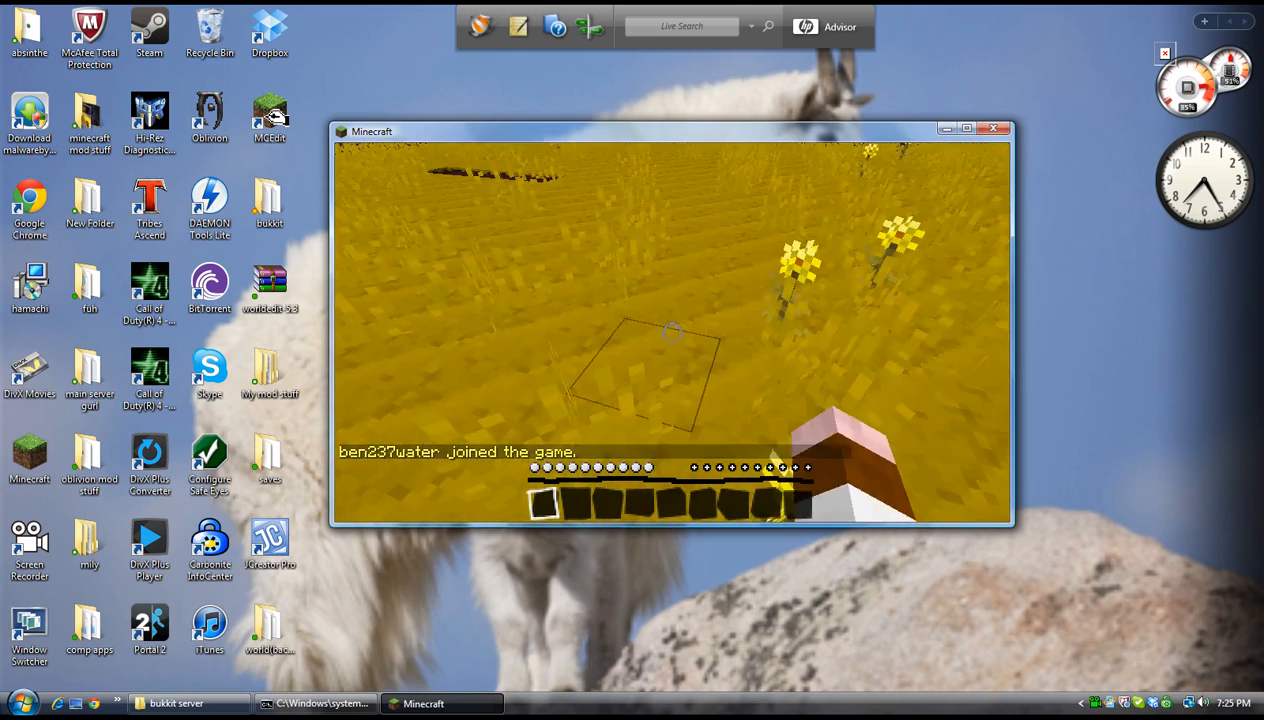
{"action": "key", "text": "space"}
{"action": "key", "text": "w"}
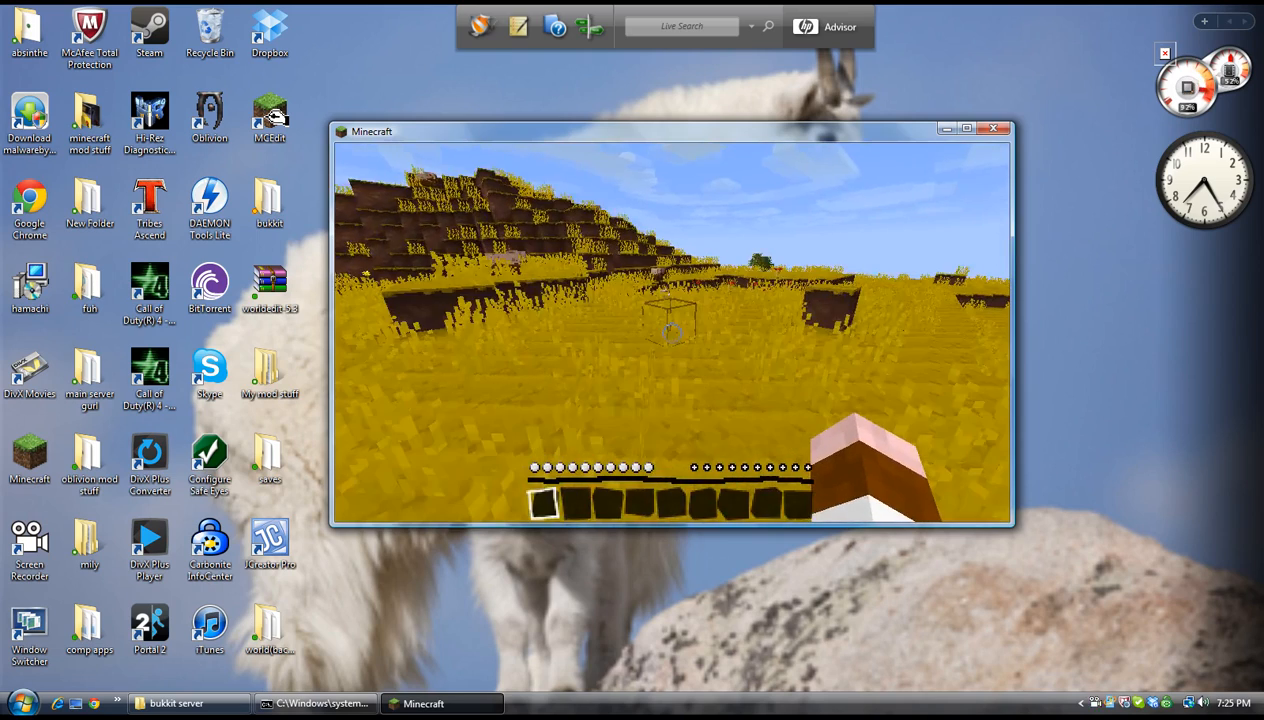
Move across the grassy plain in the server's world and break the tall grass ahead
{"action": "key", "text": "w"}
{"action": "key", "text": "space"}
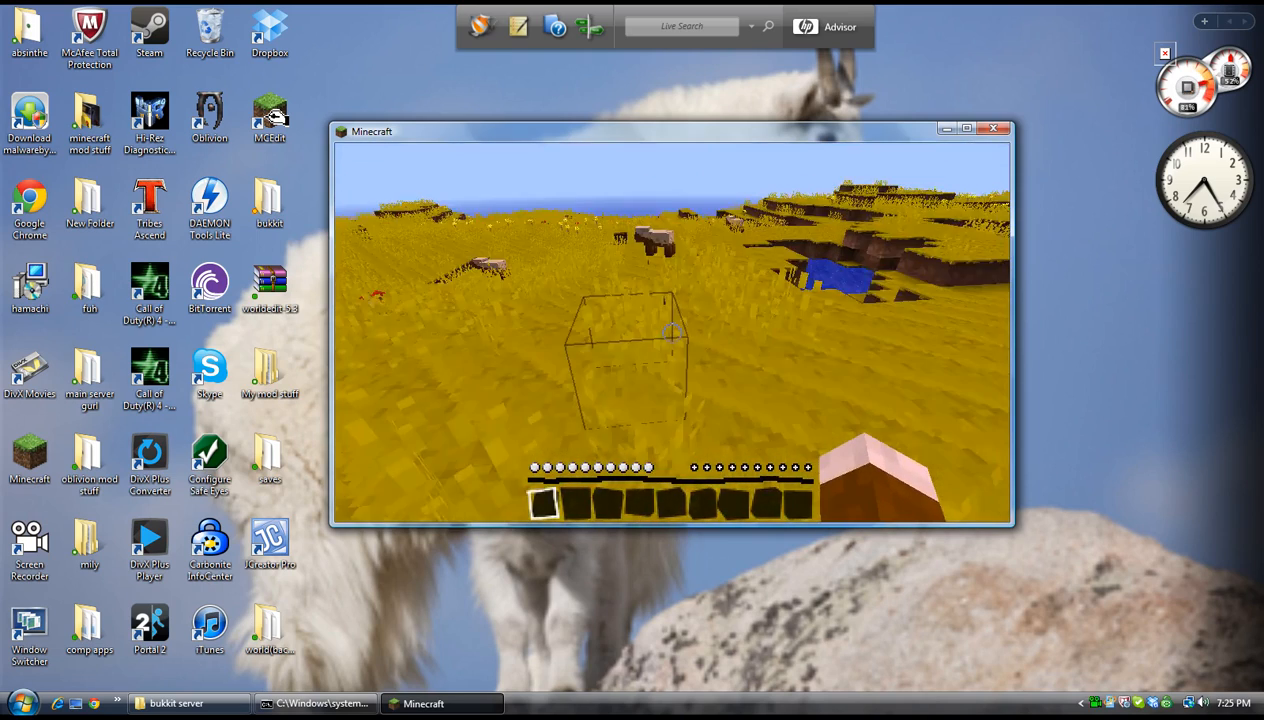
{"action": "key", "text": "w"}
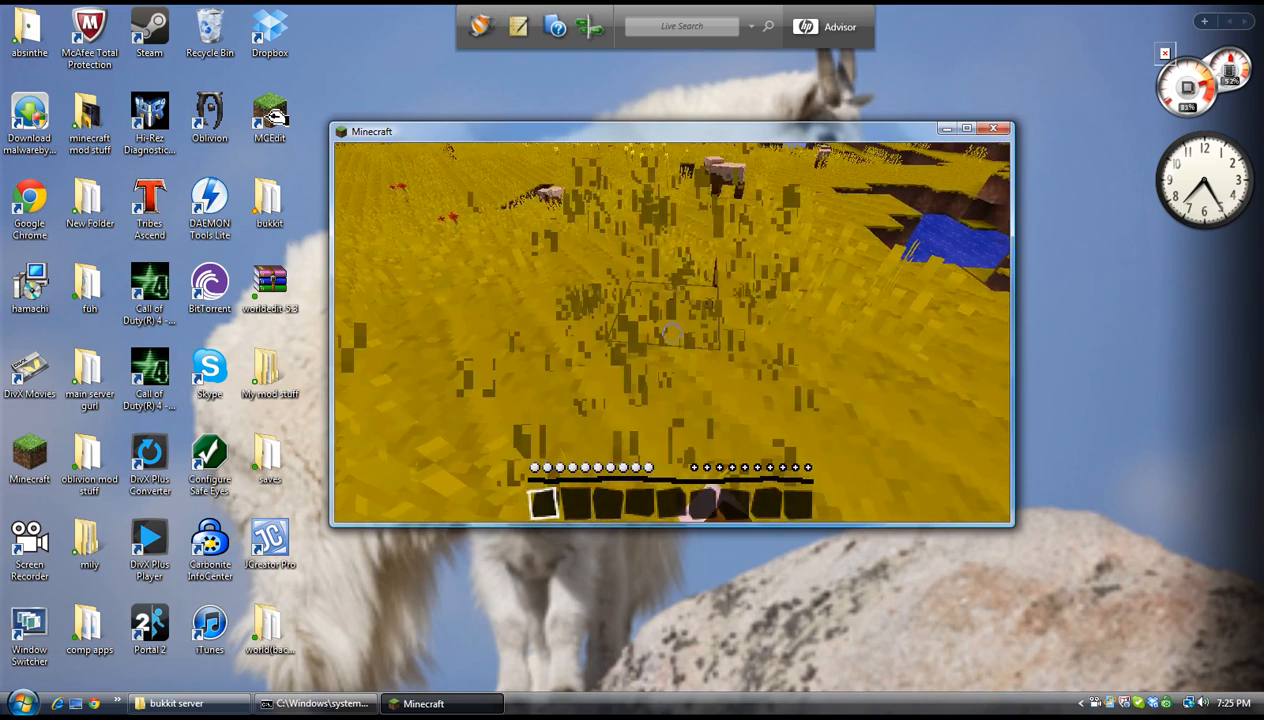
{"action": "left_click", "coordinate": [672, 333]}
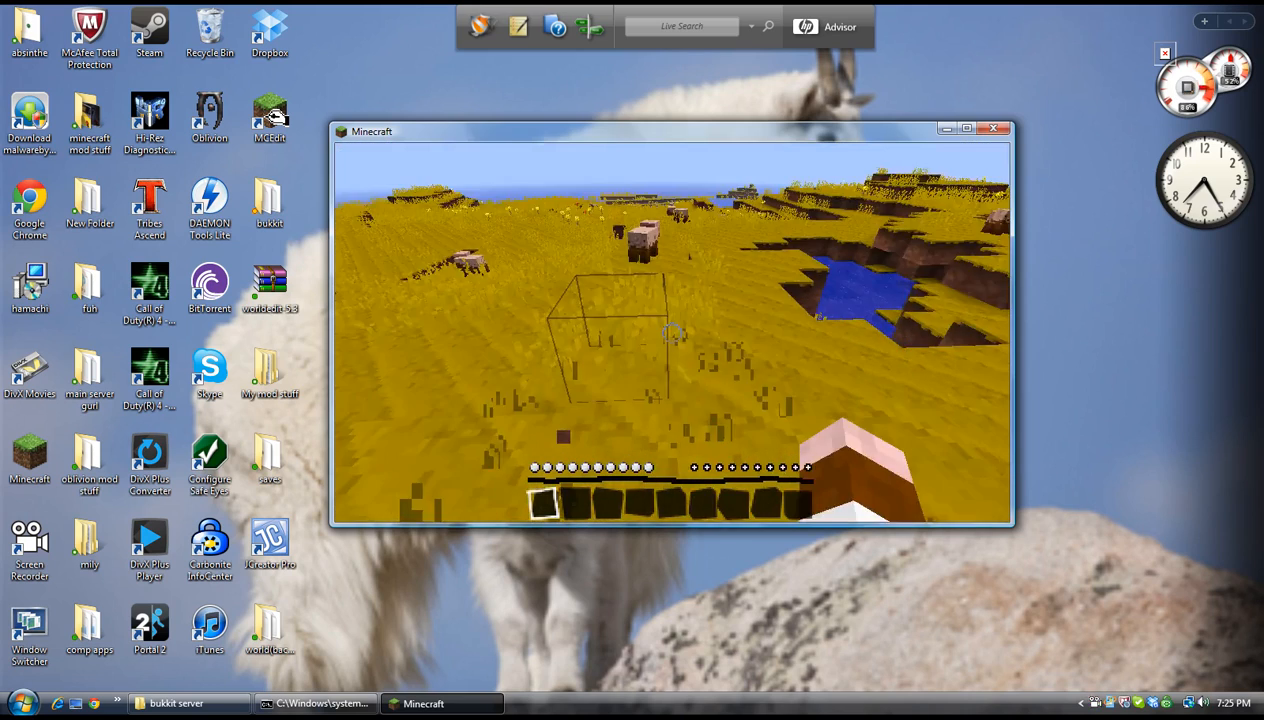
Explore the terrain around the pond on the server, jumping over ledges, and look over the surrounding landscape
{"action": "key", "text": "w"}
{"action": "key", "text": "w"}
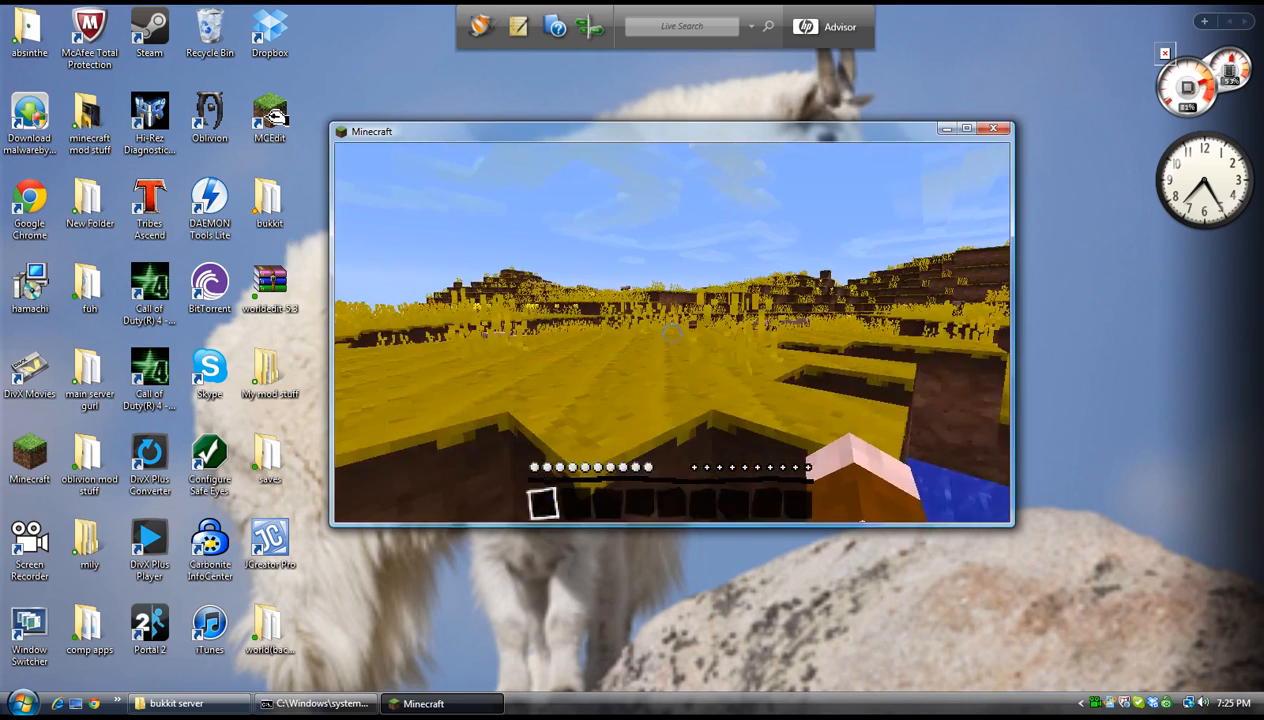
{"action": "key", "text": "w"}
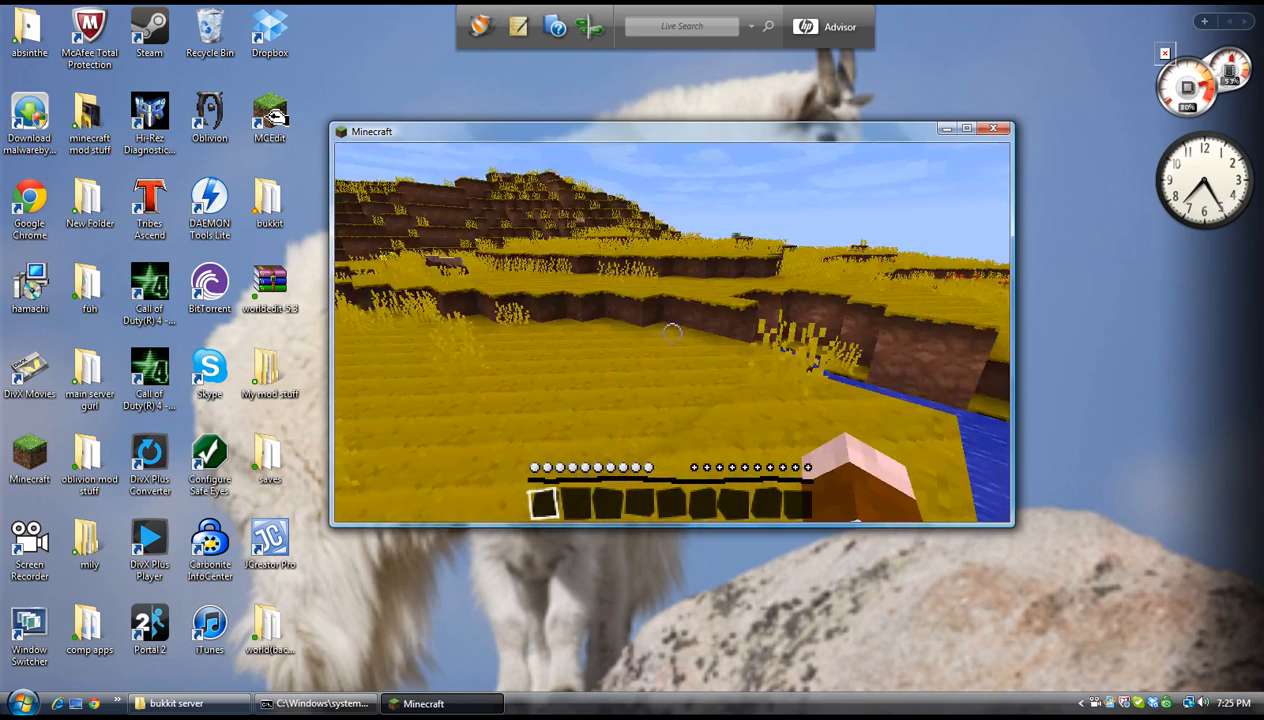
{"action": "key", "text": "space"}
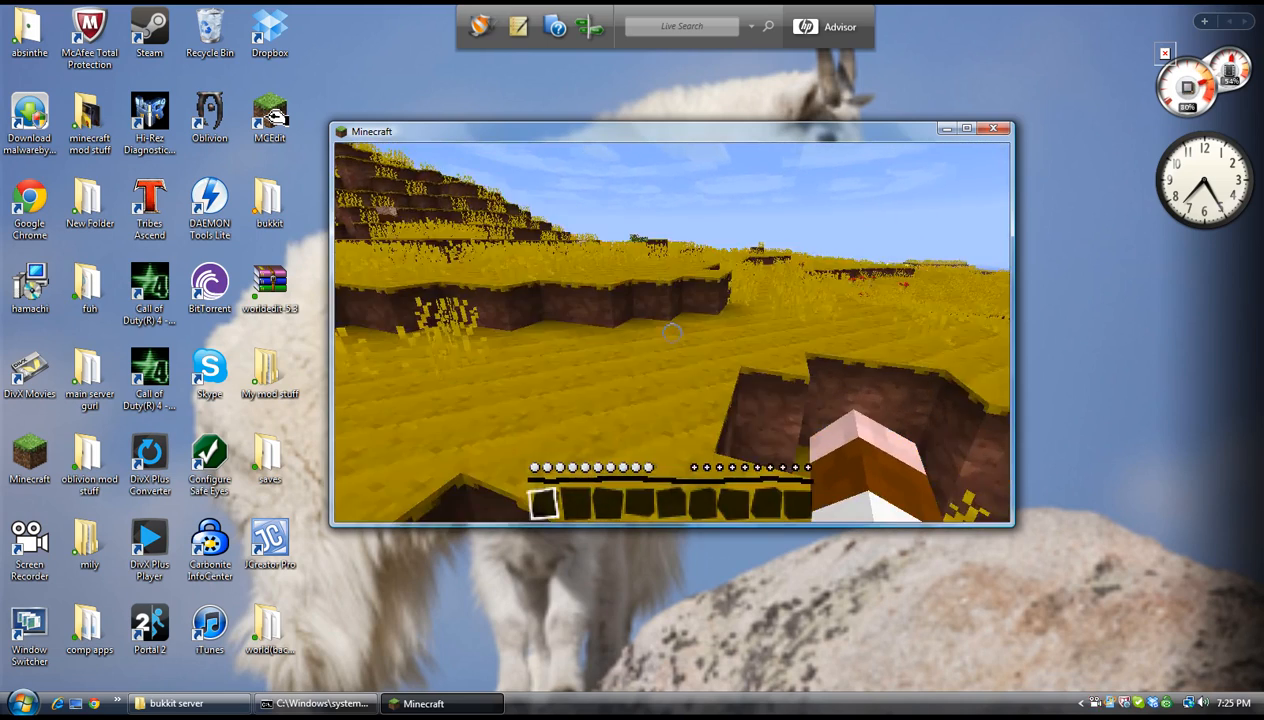
{"action": "key", "text": "e"}
{"action": "key", "text": "e"}
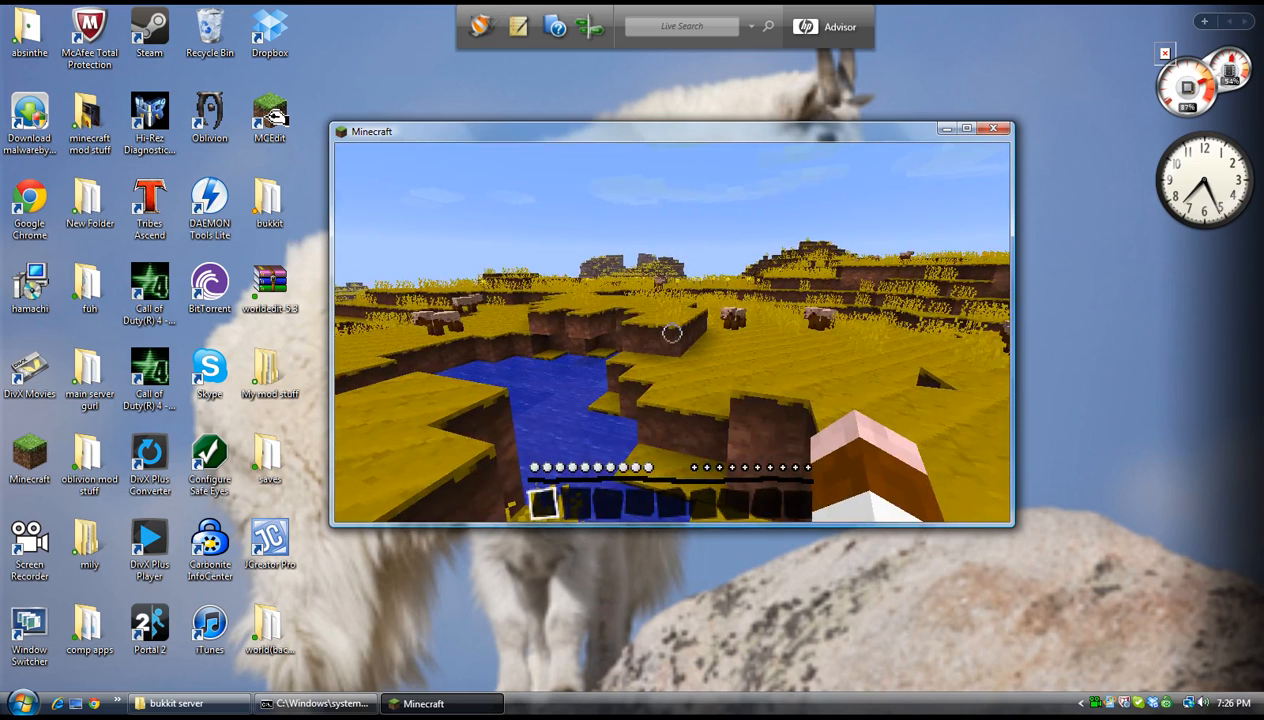